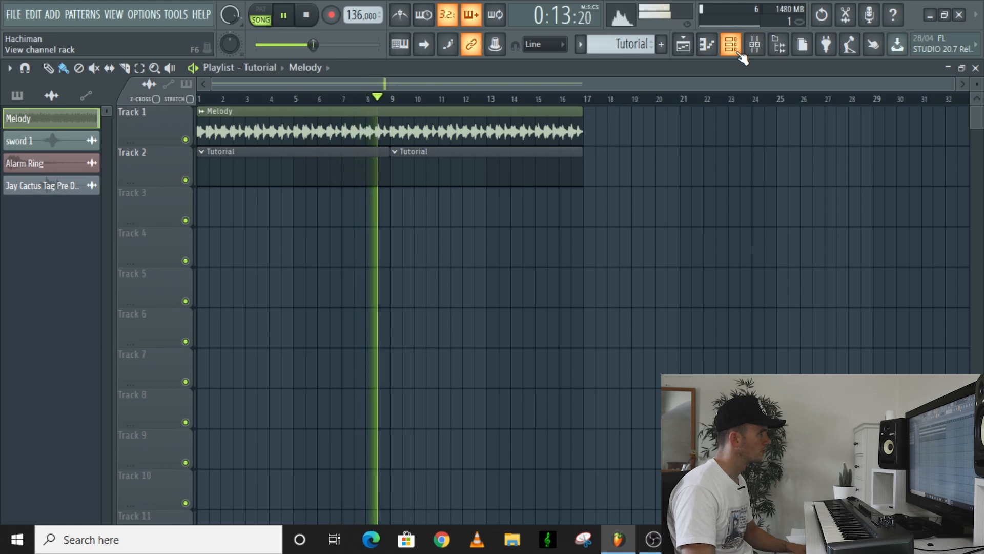
- Stop playback, bring up the channel rack and audition the drum channels from Clap down to 808
key("space")
left_click(732, 45)
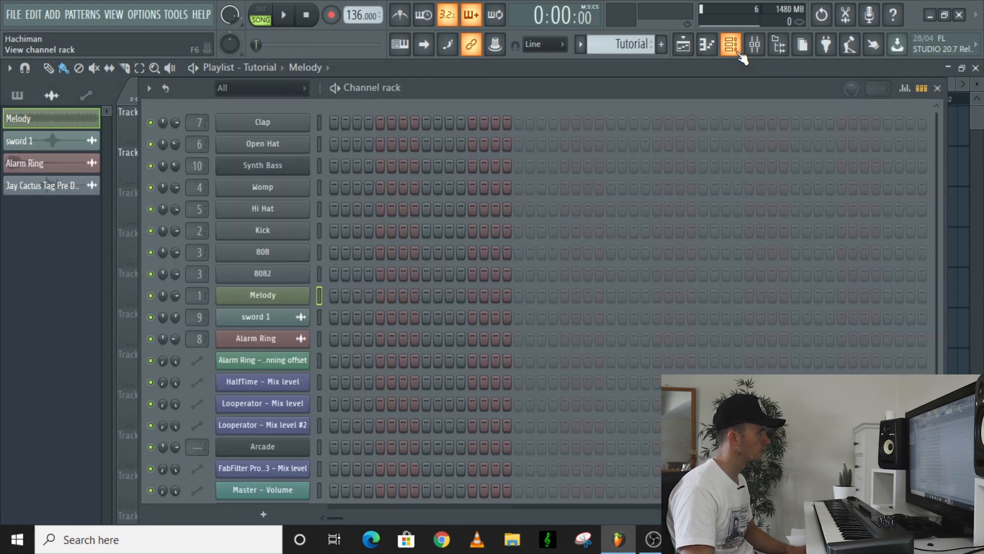
left_click(323, 122)
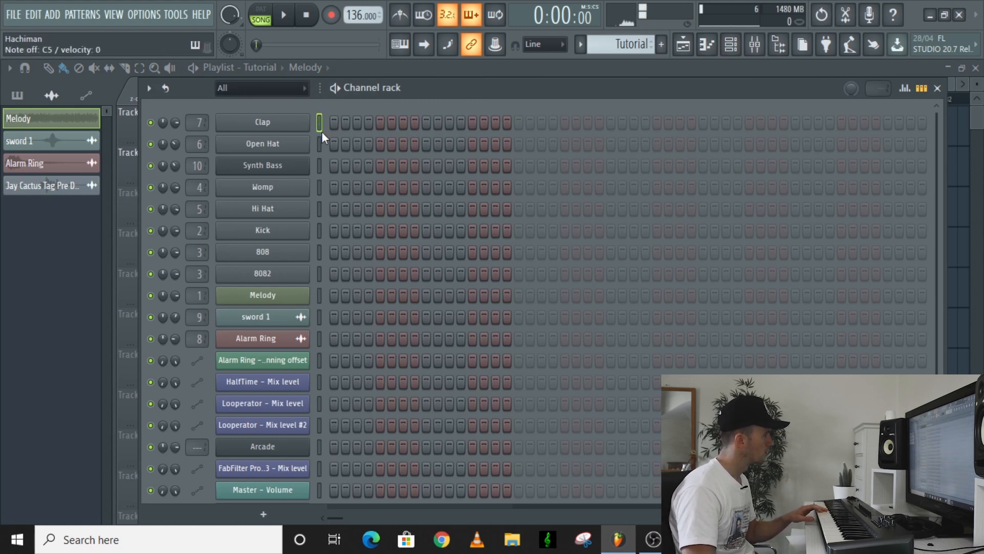
left_click(319, 143)
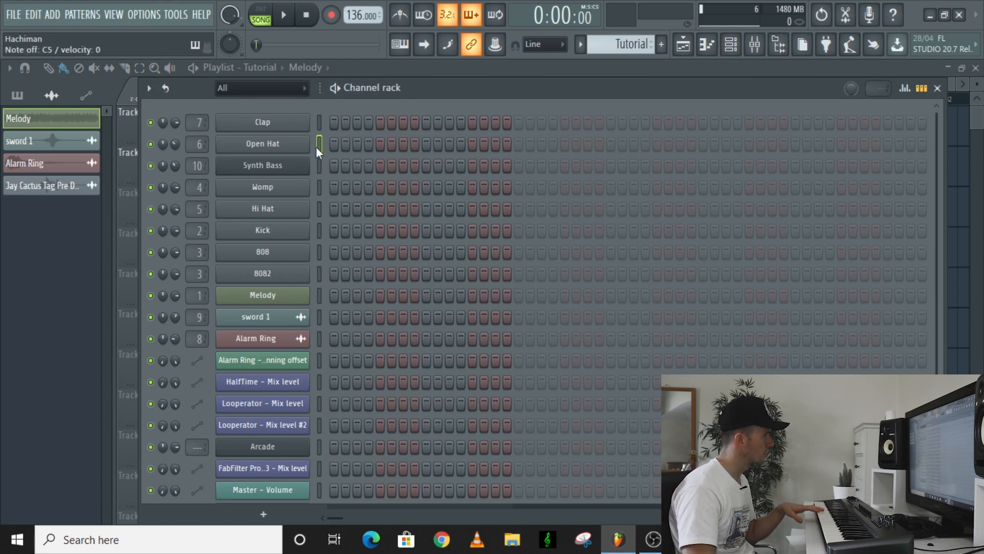
left_click(319, 187)
left_click(320, 231)
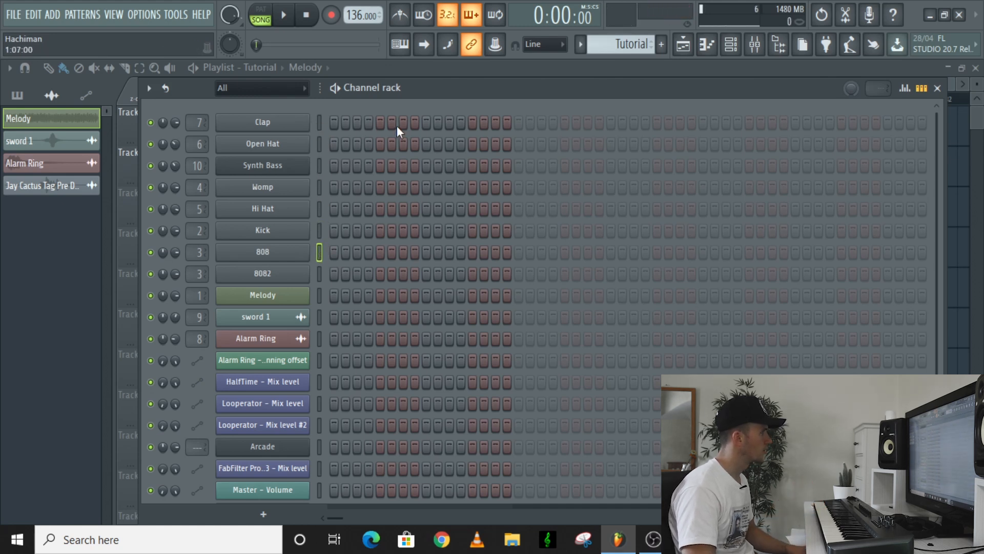
- Place a Clap step on the third beat of each of the first four bars
left_click(426, 123)
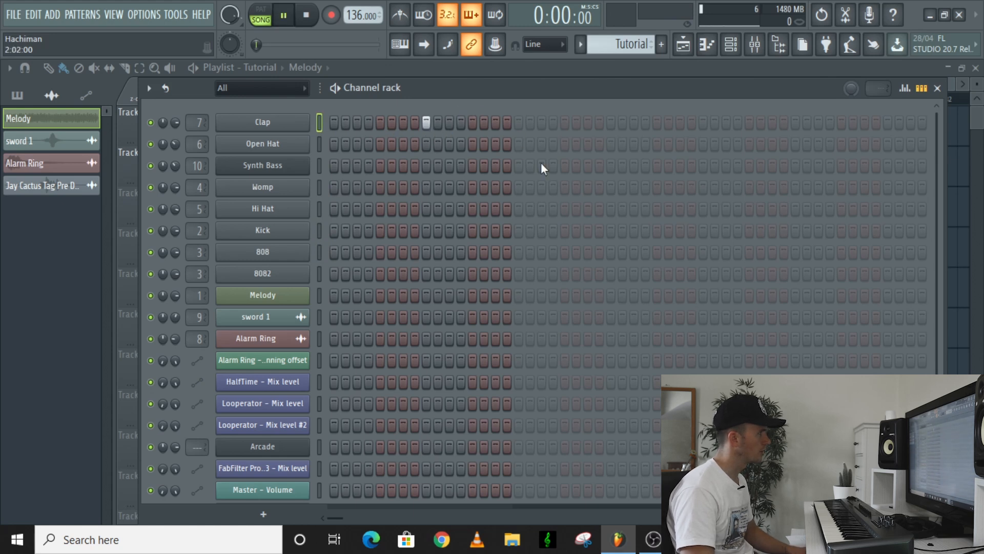
key("space")
left_click(610, 123)
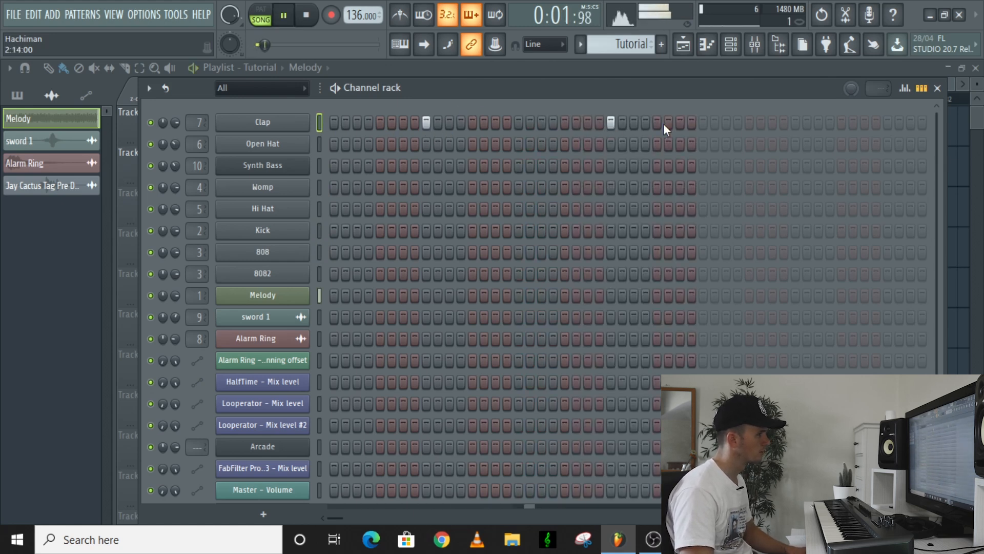
left_click(795, 123)
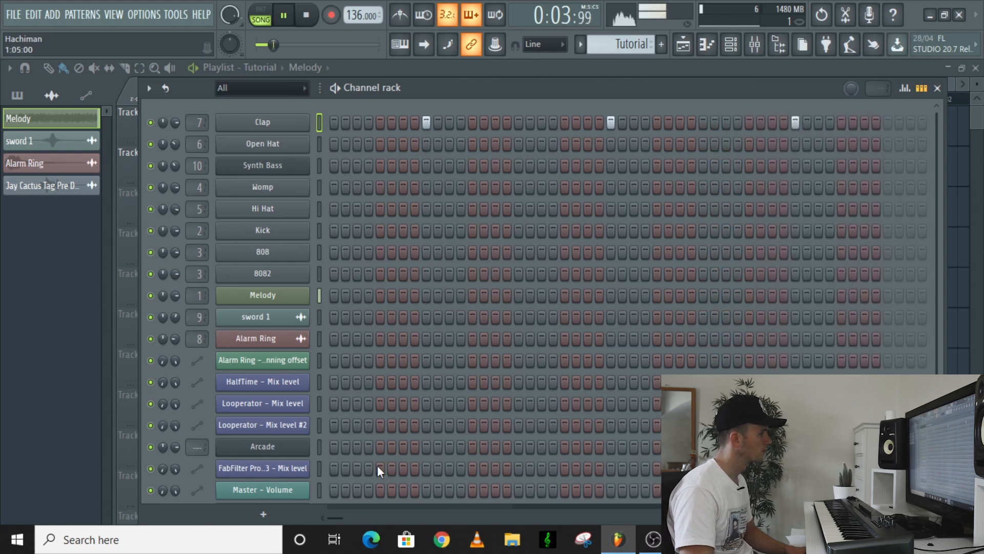
left_click_drag(342, 517, 348, 516)
left_click(819, 123)
- Duplicate the four clap notes into bars 5 to 8 of the Clap piano roll
key("F7")
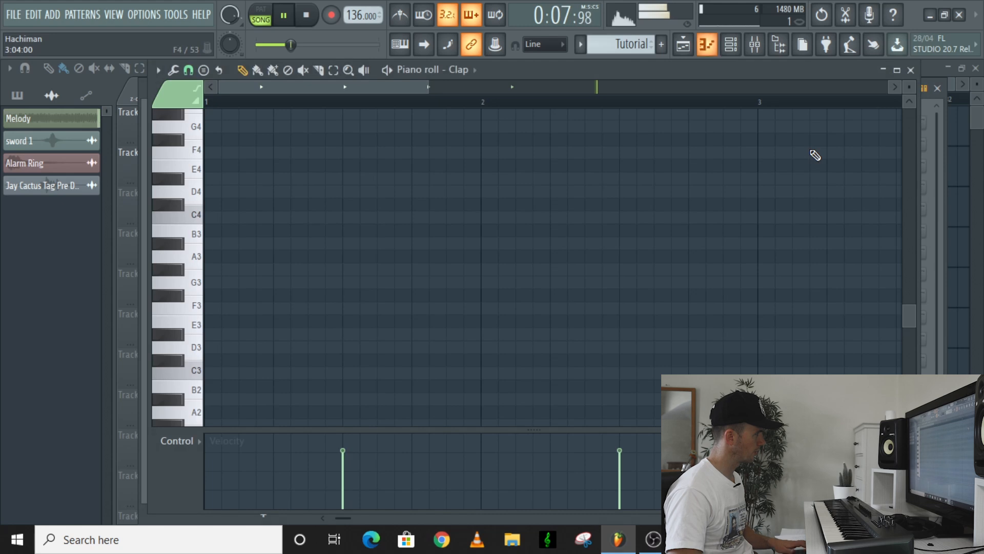
key("space")
key("ctrl+a")
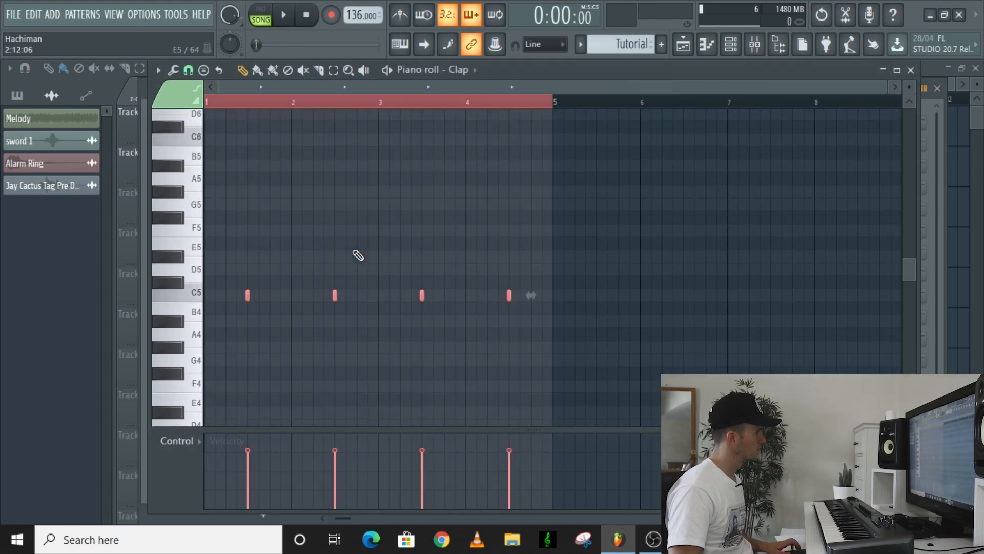
key("space")
key("ctrl+b")
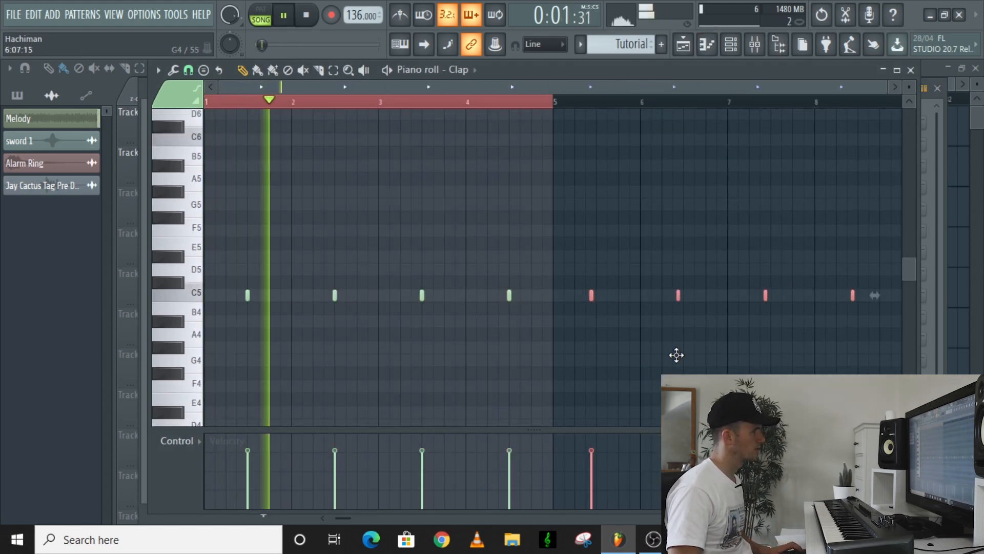
- Fill the Hi Hat channel with a hit every 2 steps and play it back with the melody
key("F6")
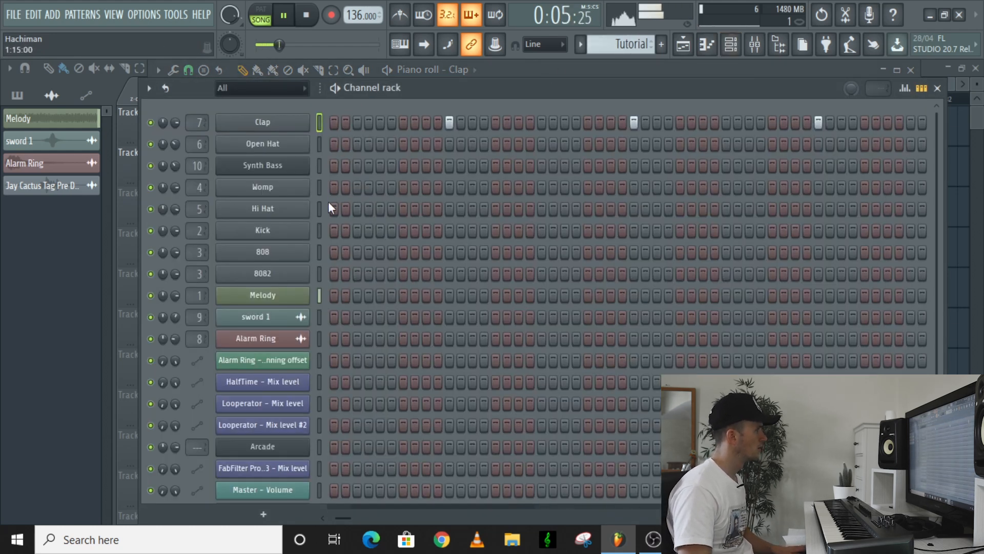
key("space")
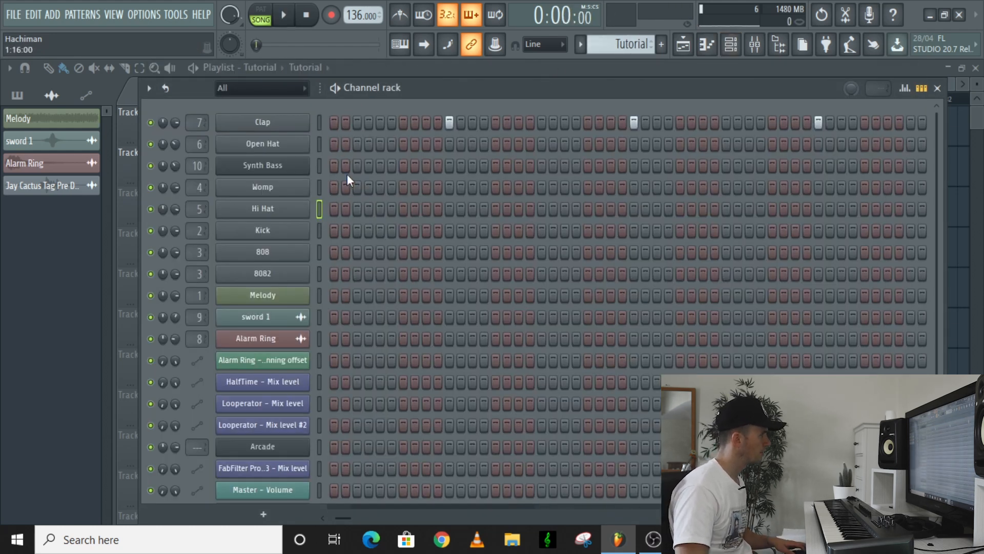
right_click(281, 201)
left_click(461, 255)
key("space")
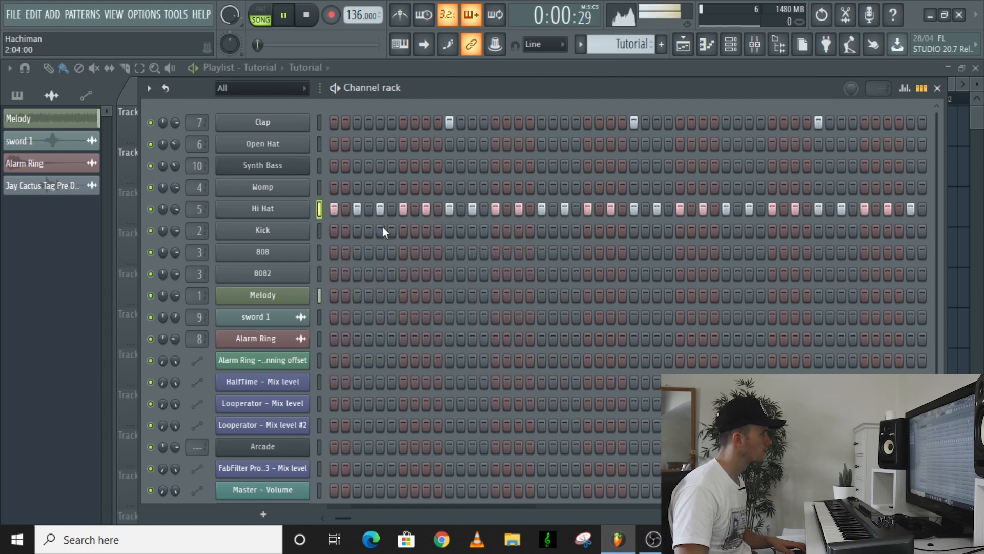
- Add 1/32-note hi-hat rolls on C5 at beat 3 of bar 1 and beat 2 of bar 2
key("F7")
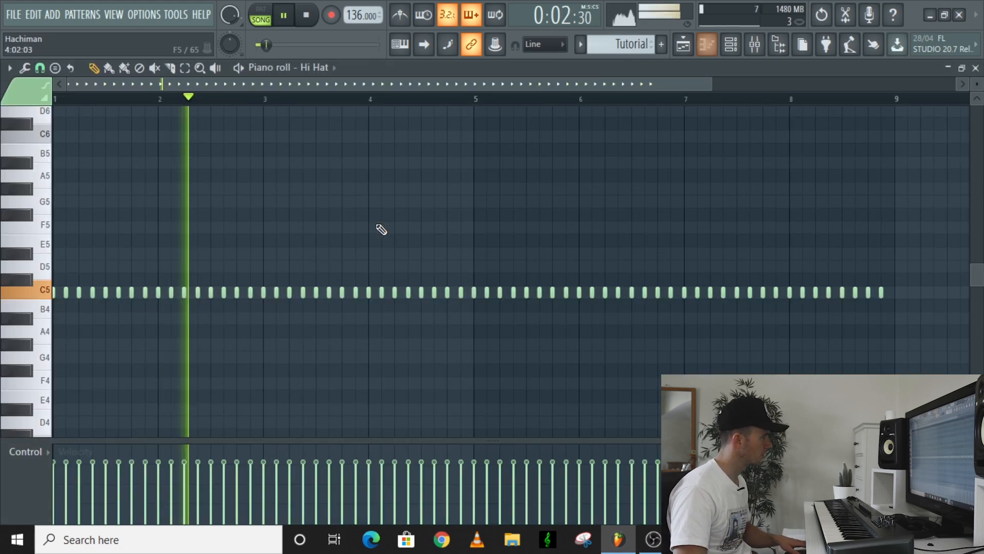
scroll(121, 301, "up", 3)
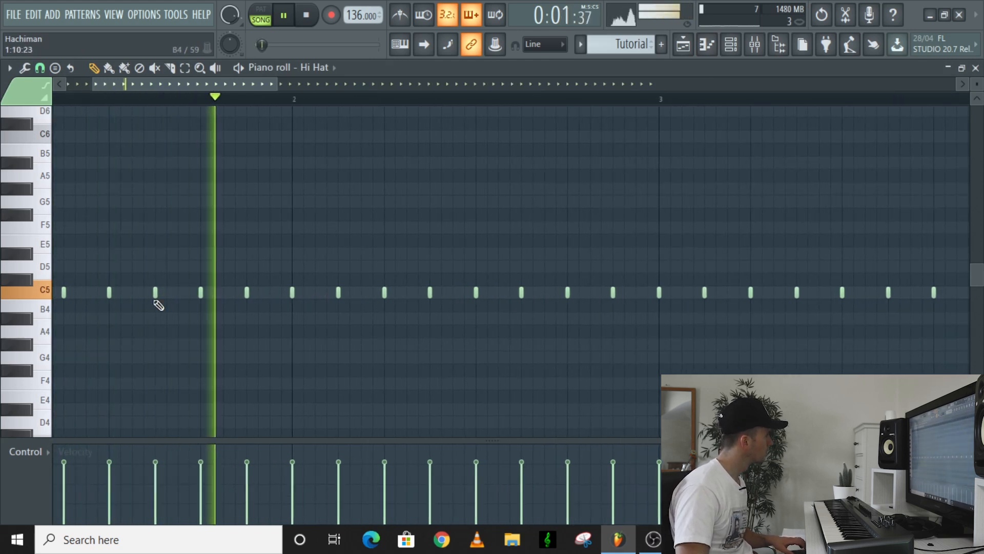
key("space")
scroll(124, 301, "up", 2)
scroll(124, 301, "up", 1)
left_click(122, 293)
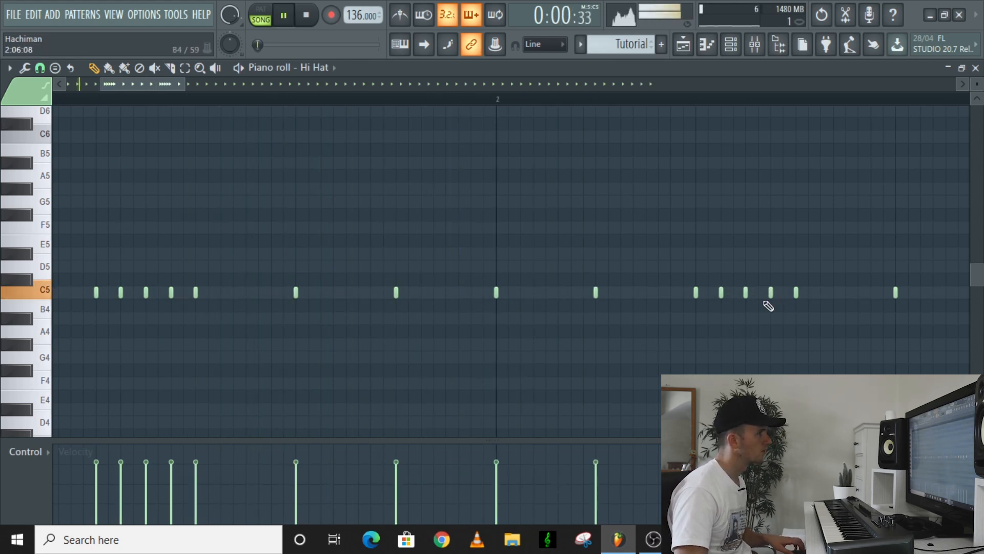
- Add a 1/32-note hi-hat roll on C5 starting at beat 3 of bar 3
scroll(769, 295, "down", 3)
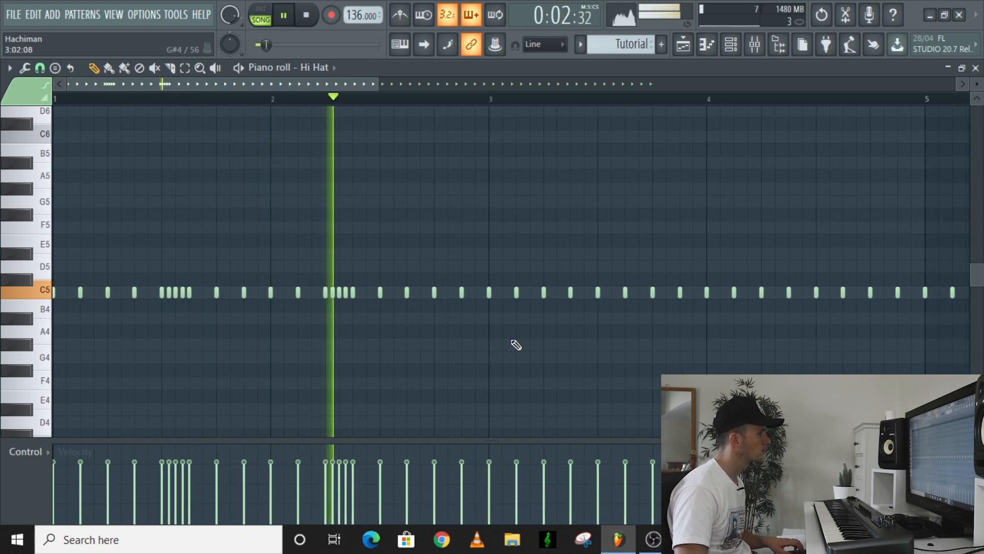
scroll(536, 347, "up", 3)
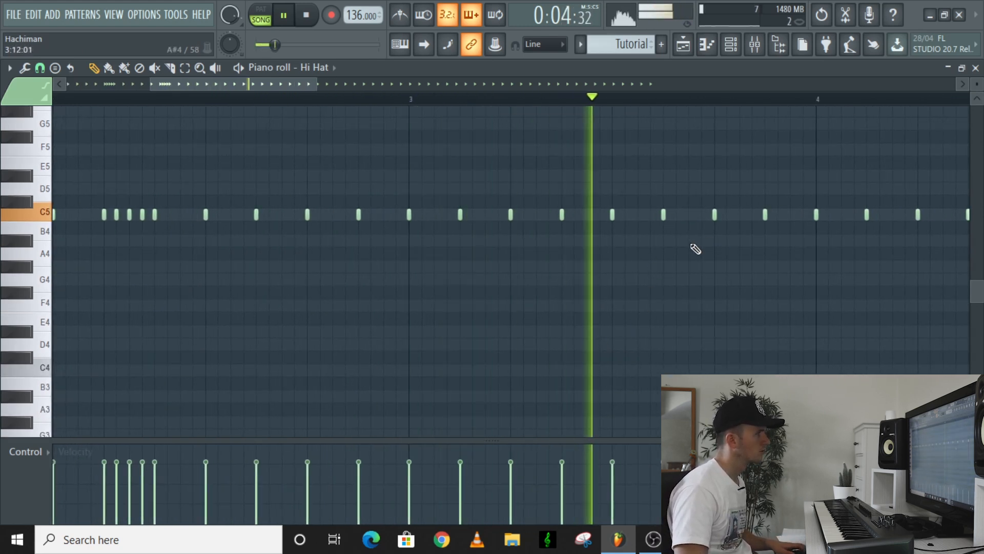
key("space")
scroll(632, 229, "up", 2)
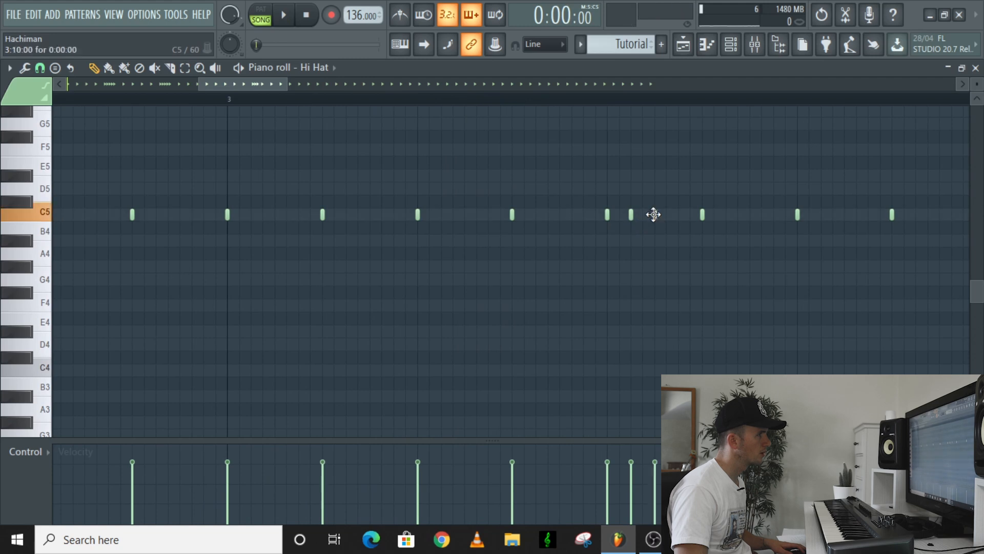
scroll(686, 237, "down", 3)
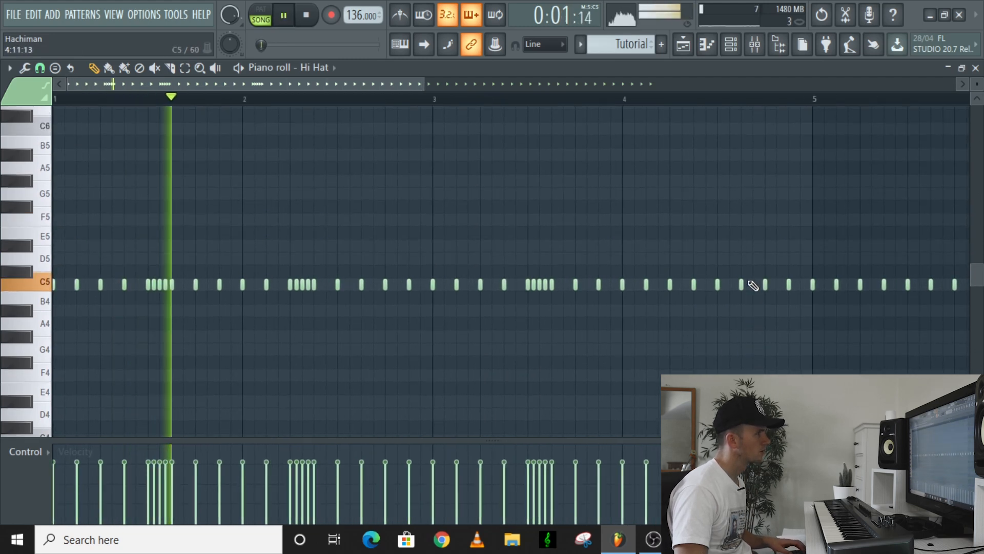
- Add a 1/32-note hi-hat roll on C5 starting at beat 2 of bar 4
scroll(750, 288, "up", 2)
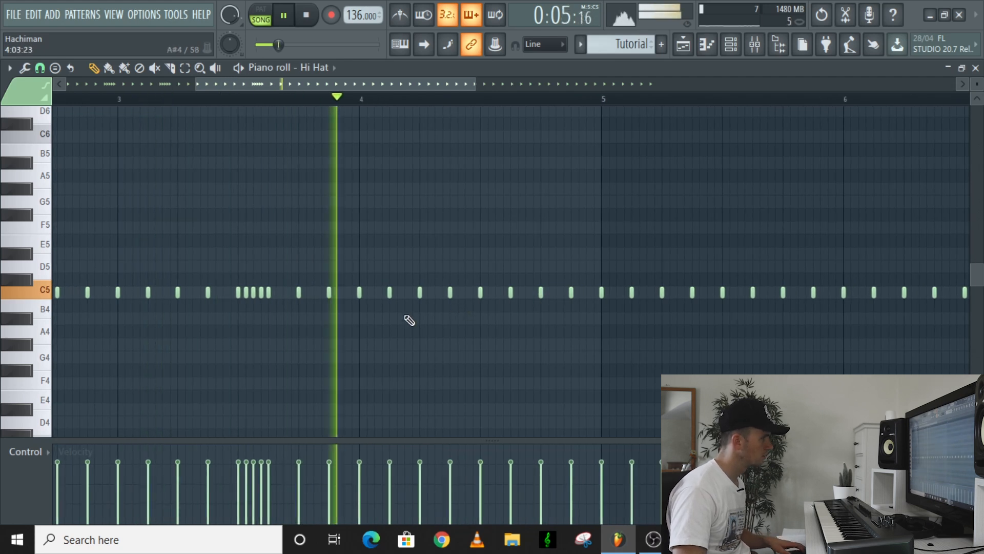
key("space")
scroll(430, 307, "up", 2)
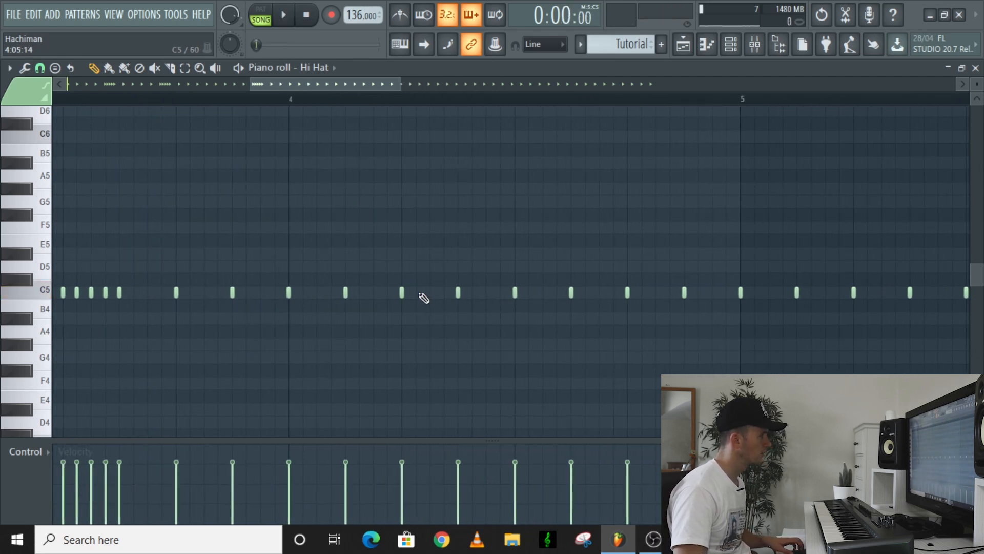
scroll(424, 298, "up", 2)
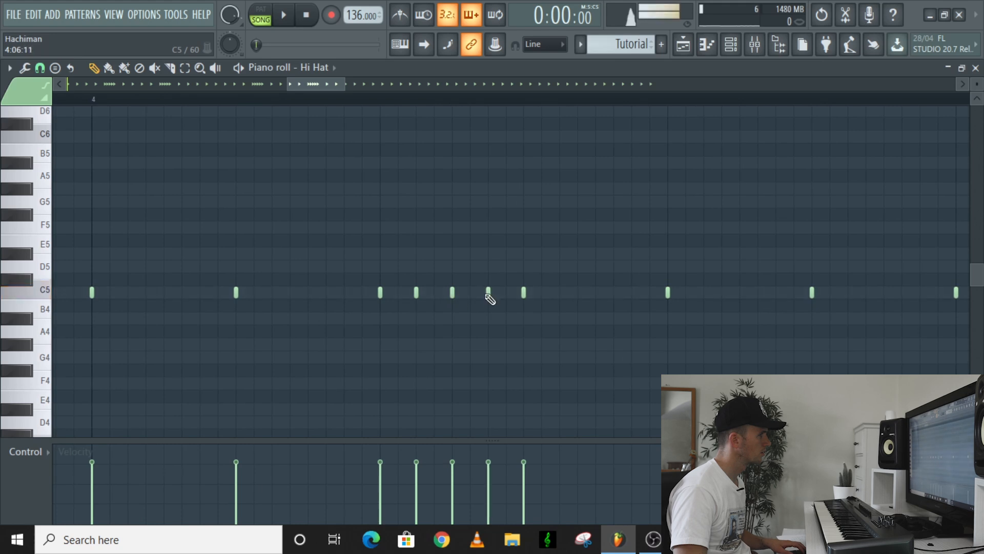
key("space")
- Delete the plain hi-hat notes in bars 5 to 8, keeping only the first four bars
scroll(489, 295, "down", 5)
left_click_drag(360, 260, 675, 356)
left_click_drag(382, 273, 359, 305)
key("Delete")
key("space")
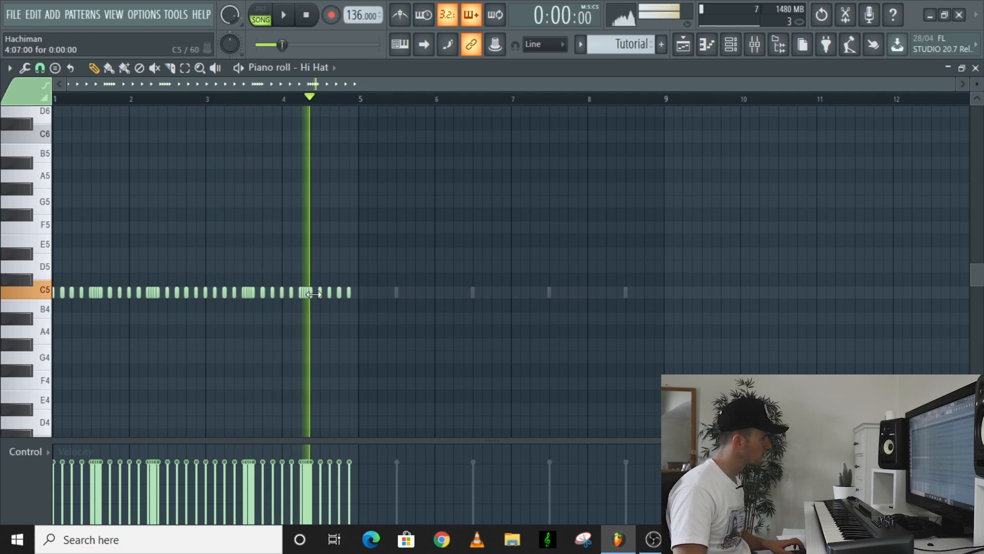
- Duplicate the four-bar hi-hat pattern with its rolls into bars 5 to 8
key("ctrl+a")
left_click_drag(255, 292, 556, 341)
key("space")
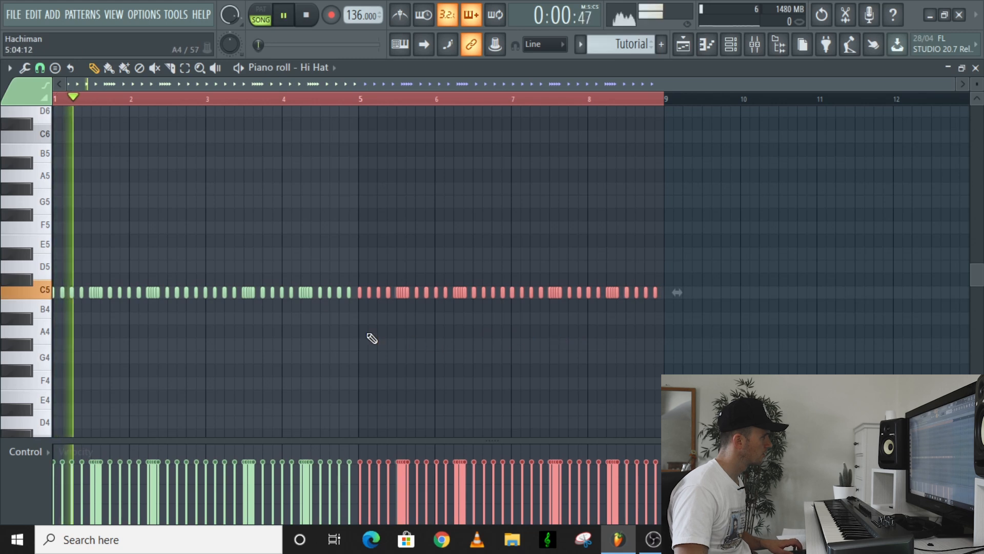
- Transpose all the hi-hat notes down one semitone to B4 and listen to the pattern
scroll(366, 305, "up", 3)
key("ctrl+a")
key("space")
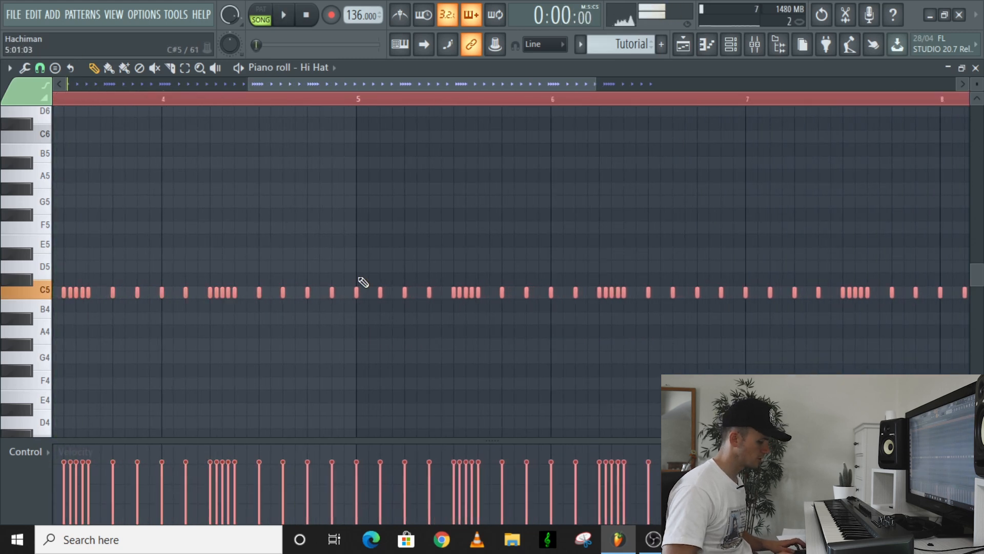
key("Down")
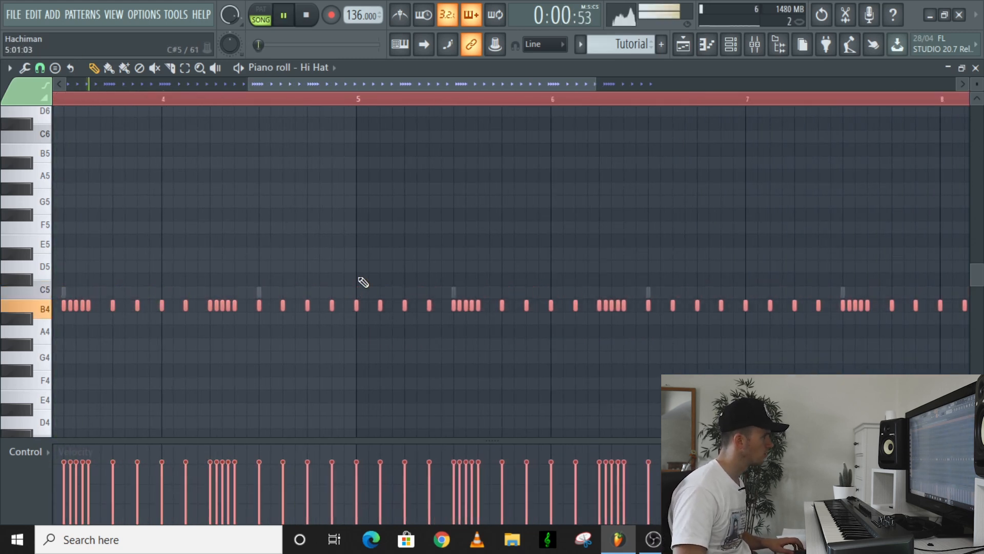
scroll(363, 283, "up", 4)
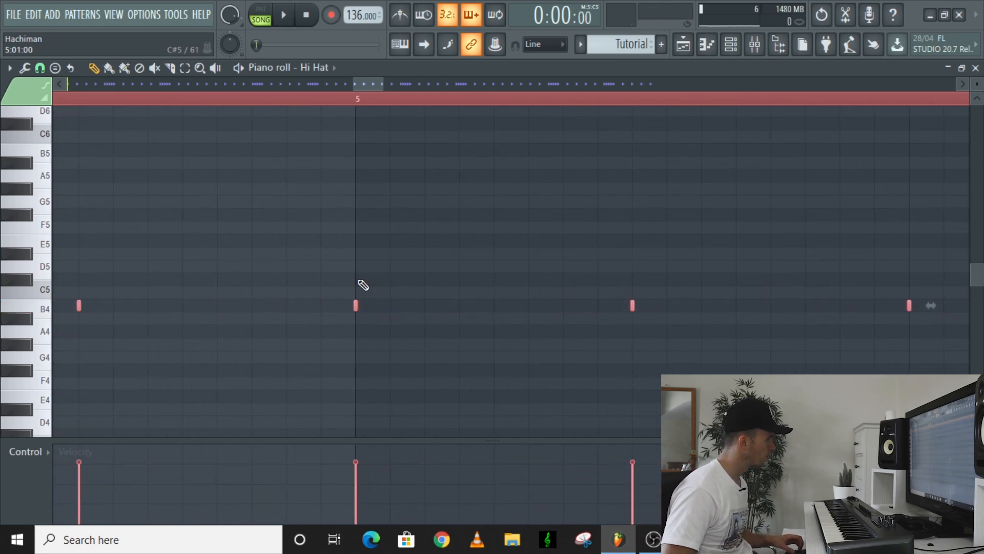
scroll(363, 285, "right", 4)
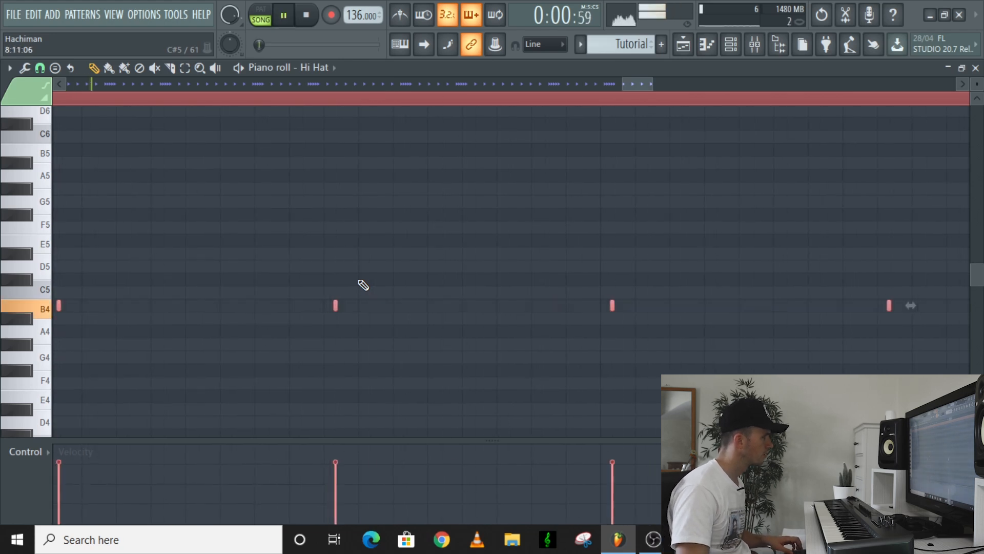
scroll(362, 285, "down", 6)
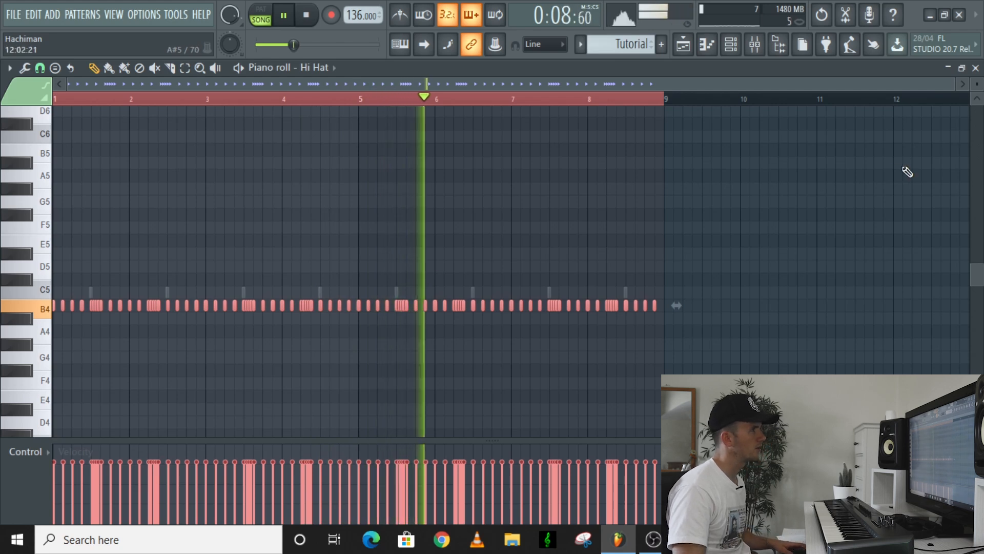
- Return to the channel rack and toggle the Cut itself option of the Open Hat channel
left_click(731, 45)
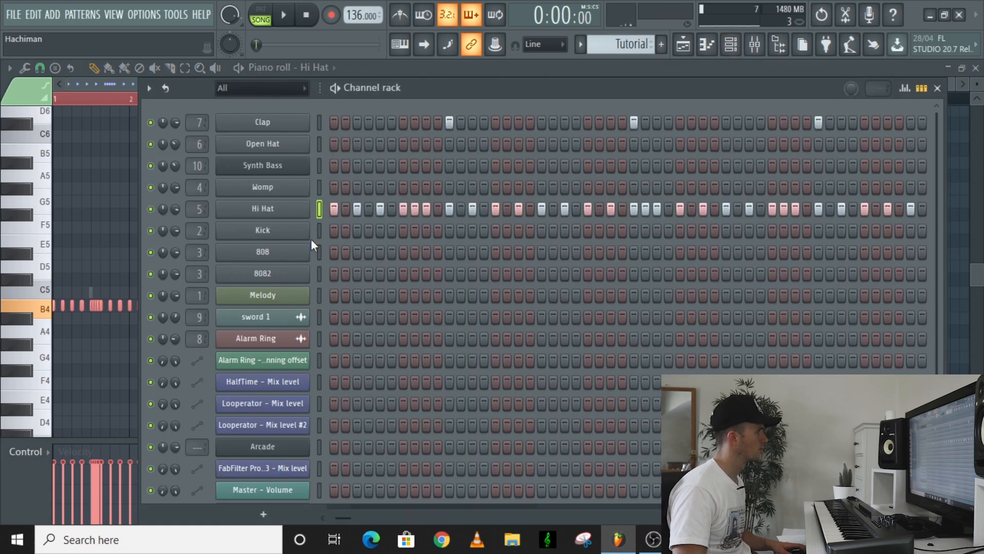
left_click(319, 144)
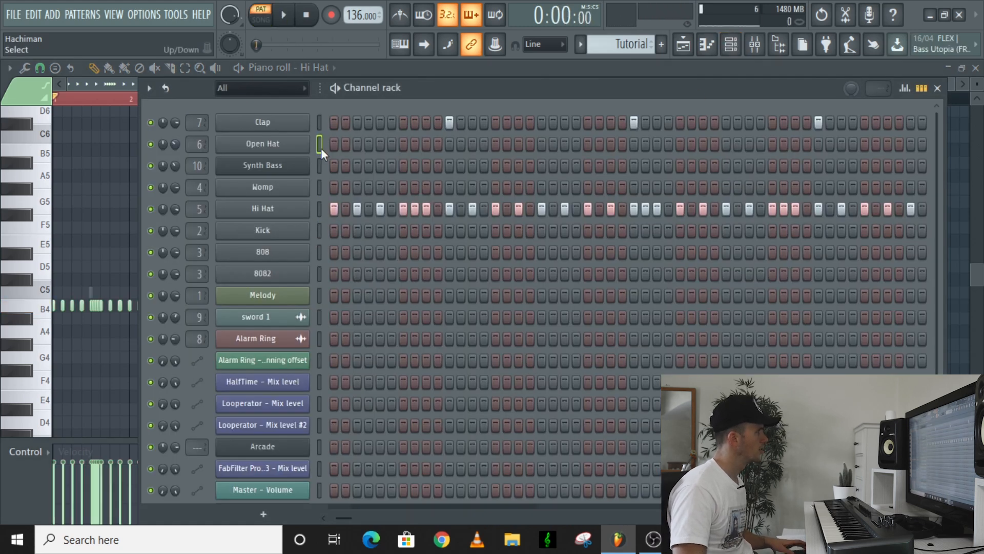
right_click(245, 146)
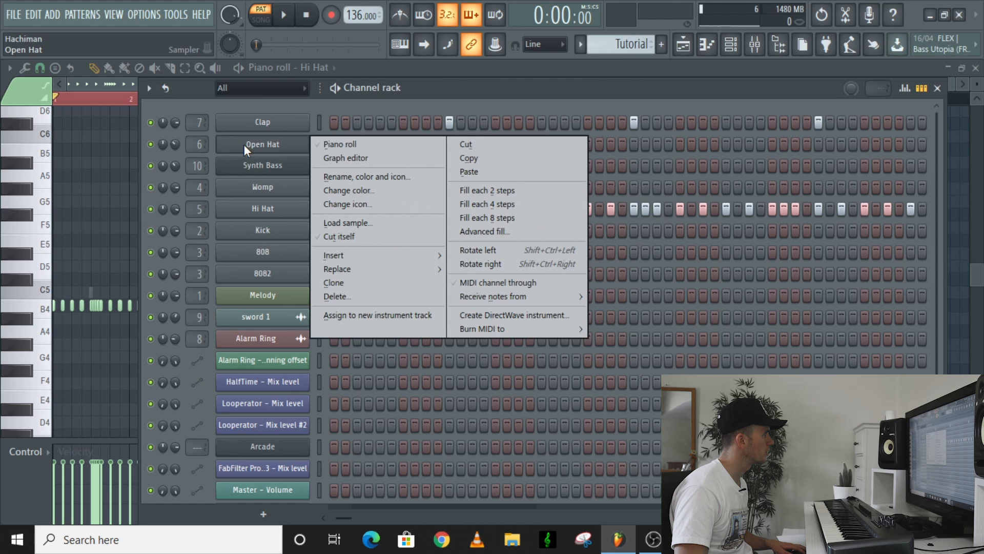
mouse_move(366, 270)
left_click(352, 238)
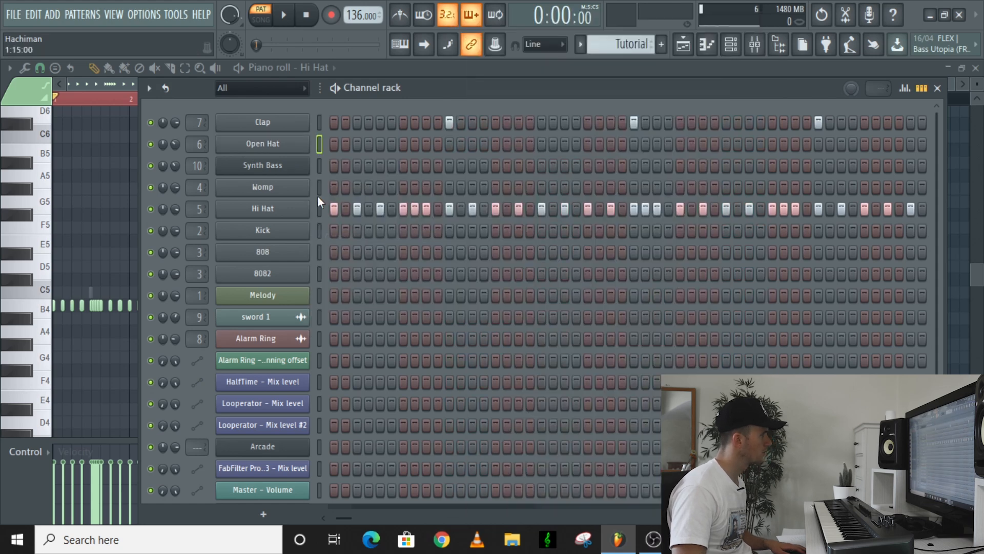
- Enable the Open Hat channel's volume envelope with a longer hold and with attack, decay, sustain and release at minimum
left_click(288, 150)
left_click(271, 182)
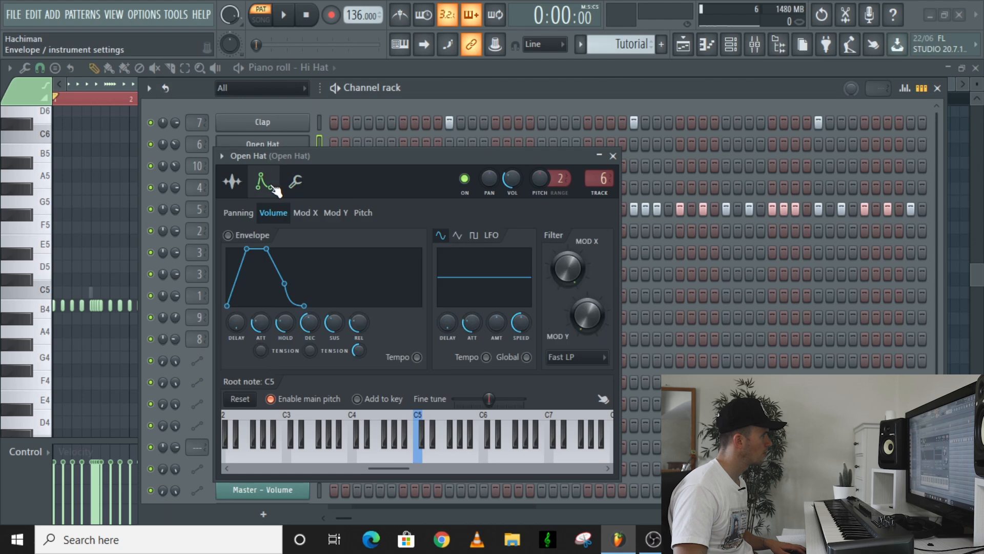
left_click_drag(303, 324, 304, 353)
left_click_drag(359, 322, 350, 328)
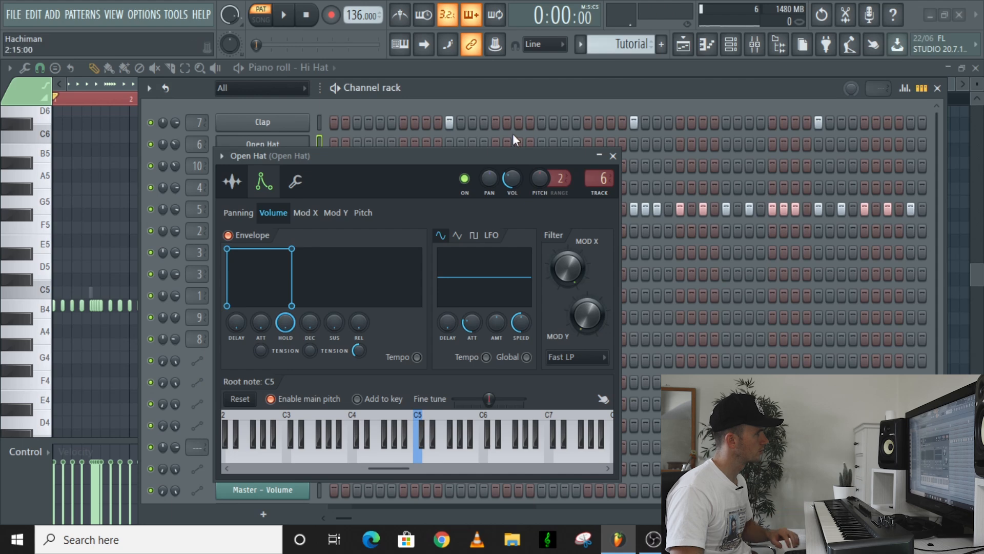
left_click(613, 156)
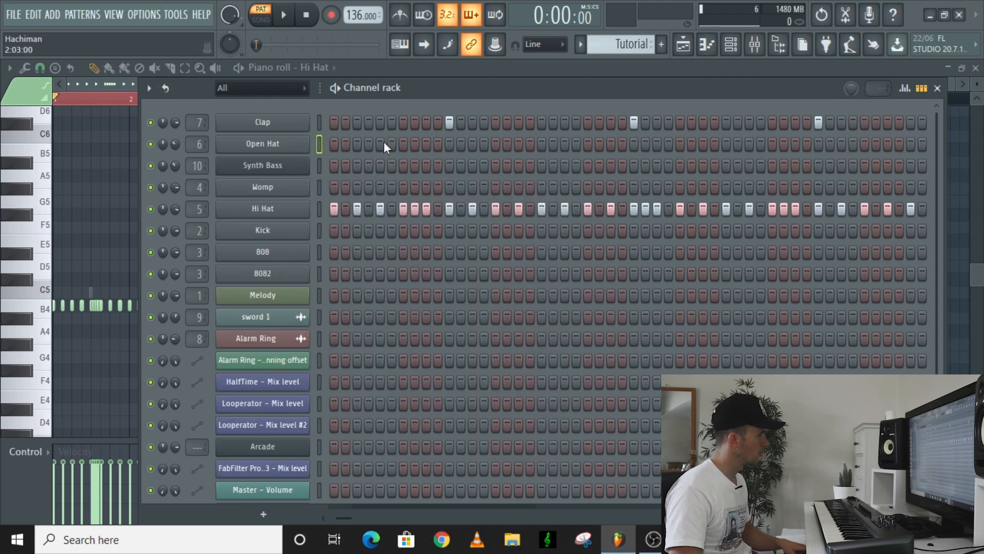
- Place three short Open Hat notes on B4 at steps 5, 6 and 7 of bar 1 in the piano roll
key("space")
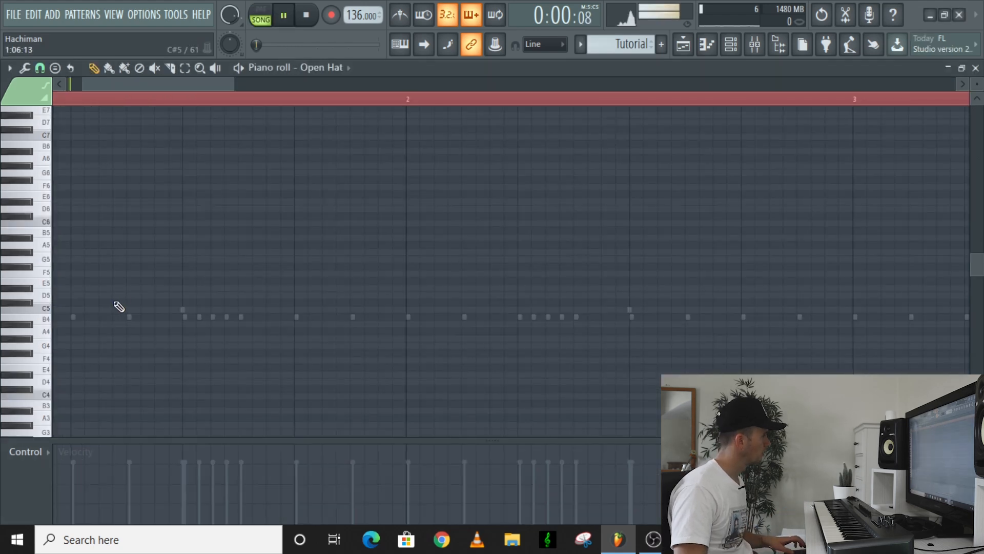
scroll(113, 306, "down", 4)
key("space")
key("space")
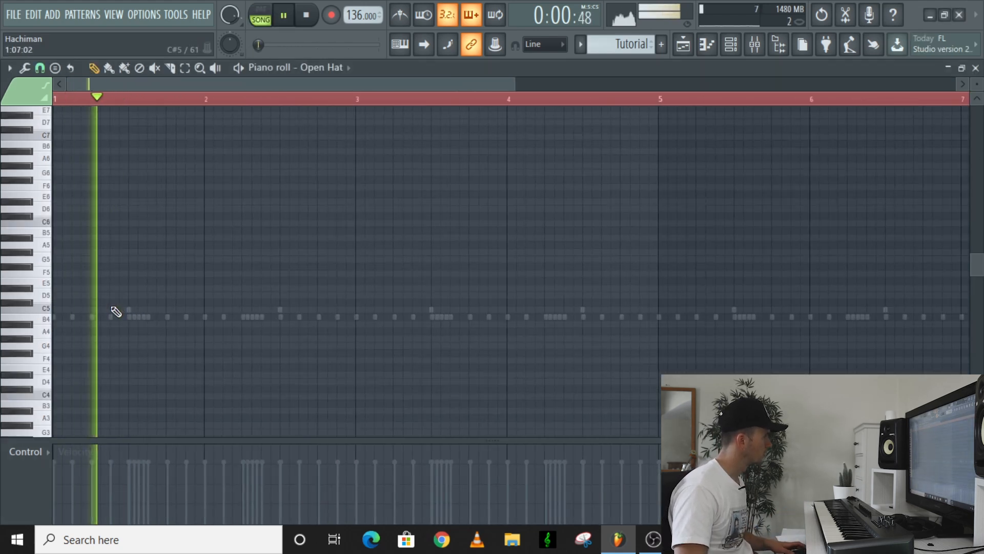
key("space")
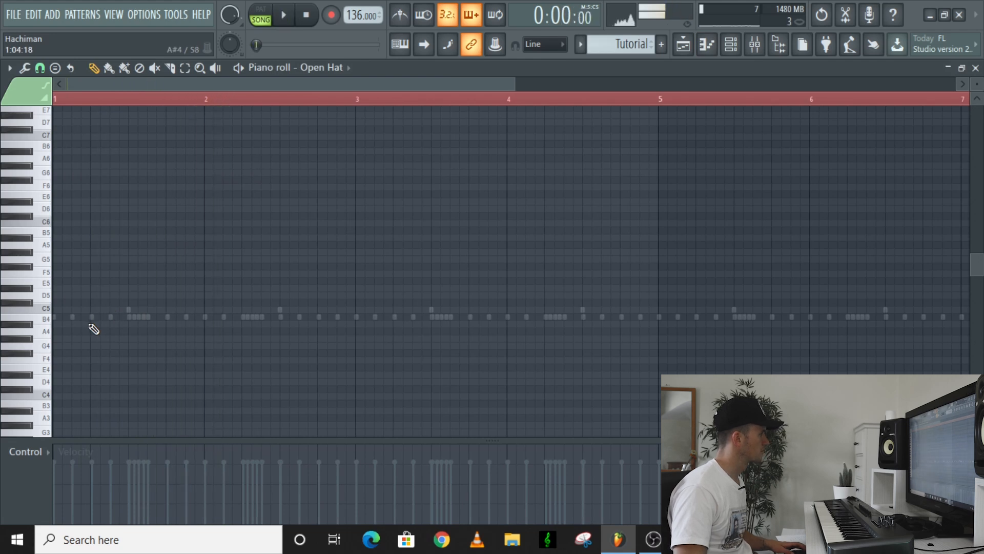
scroll(77, 318, "up", 3)
left_click_drag(100, 86, 85, 90)
key("space")
key("space")
left_click_drag(132, 316, 169, 318)
key("space")
key("space")
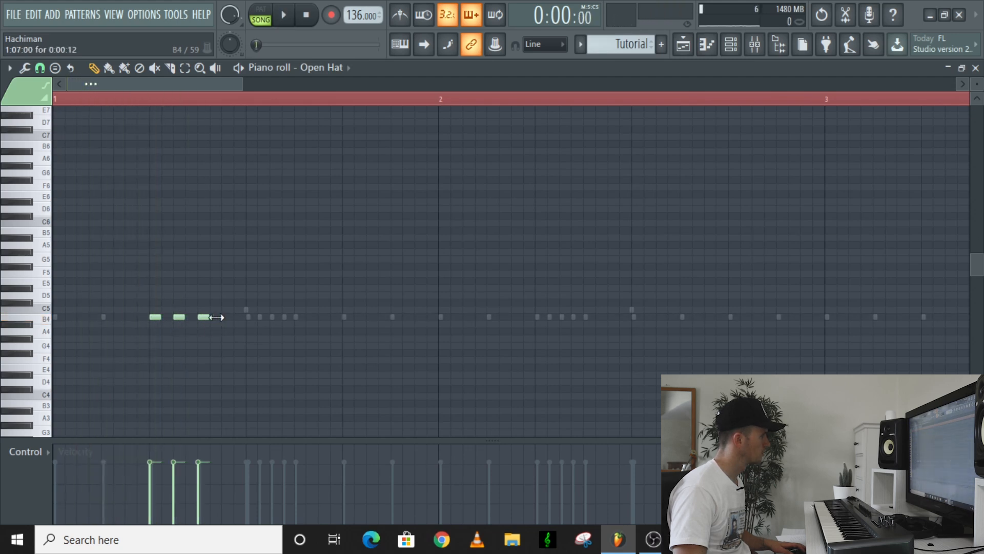
- Lengthen the third open hat note in bar 1 so it ends at beat 3
key("space")
left_click_drag(217, 317, 243, 320)
key("space")
- Pan the first open hat note to the left and the second to the right, and listen to the result
key("ctrl+a")
left_click(31, 451)
left_click(46, 434)
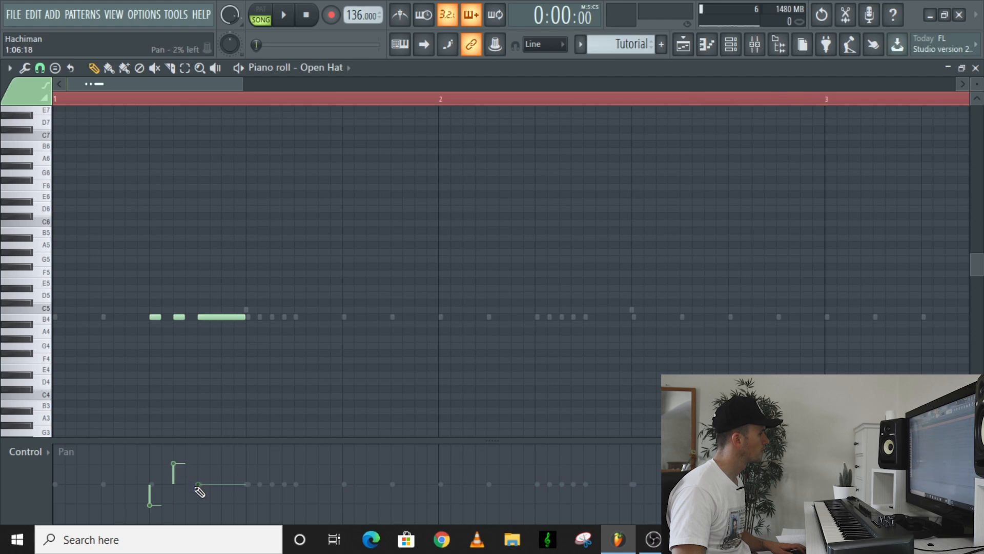
key("space")
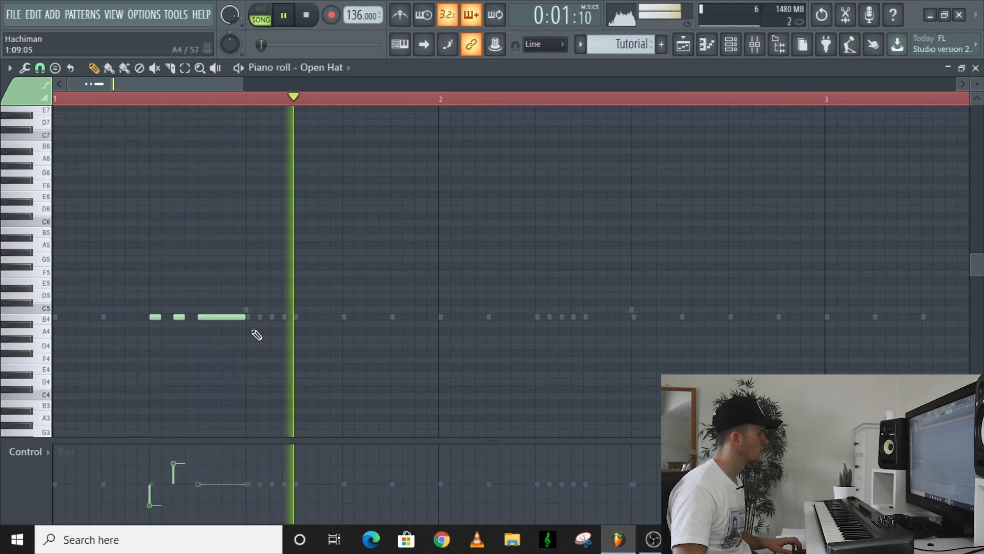
- Duplicate the three open hats from step 15 of bar 1 into bar 2, and copy both groups into bars 3 and 4
key("ctrl+a")
key("space")
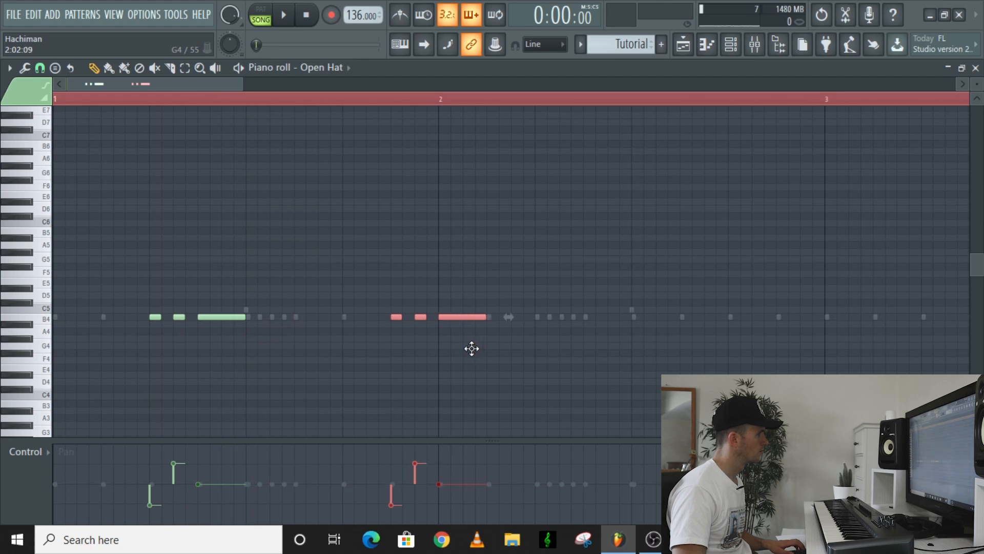
key("space")
scroll(462, 352, "down", 2)
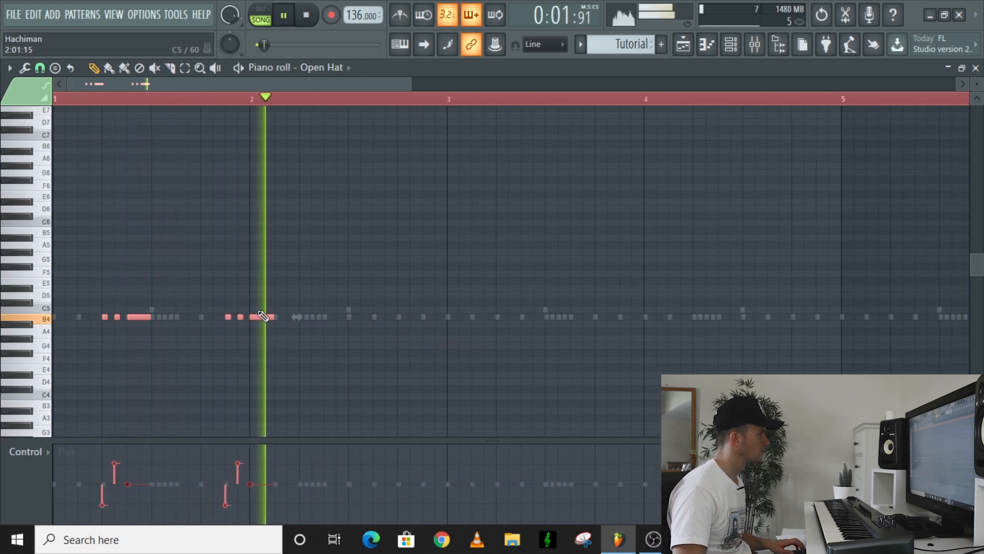
key("ctrl+b")
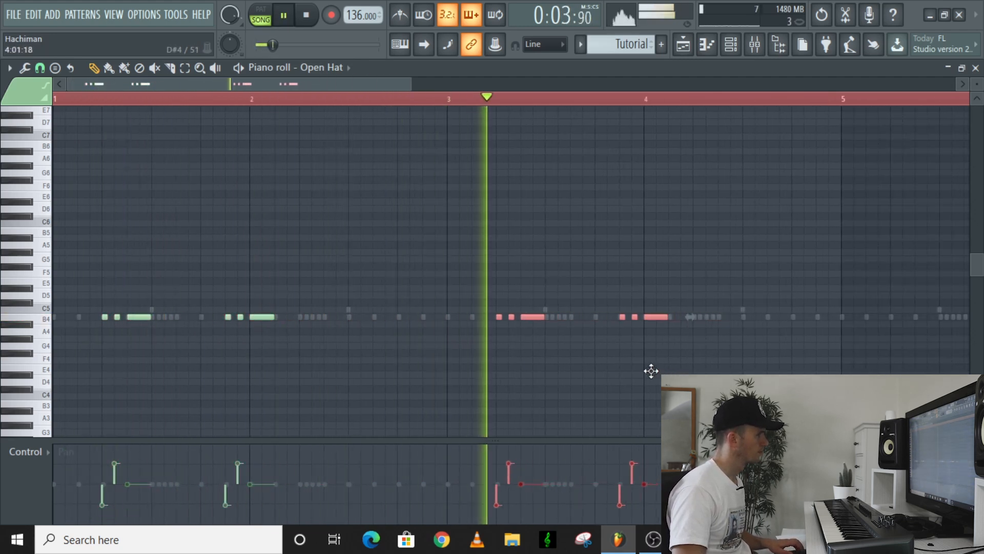
- Try the copied open hat groups at earlier and later positions within bars 3 and 4 during playback
scroll(632, 370, "down", 3)
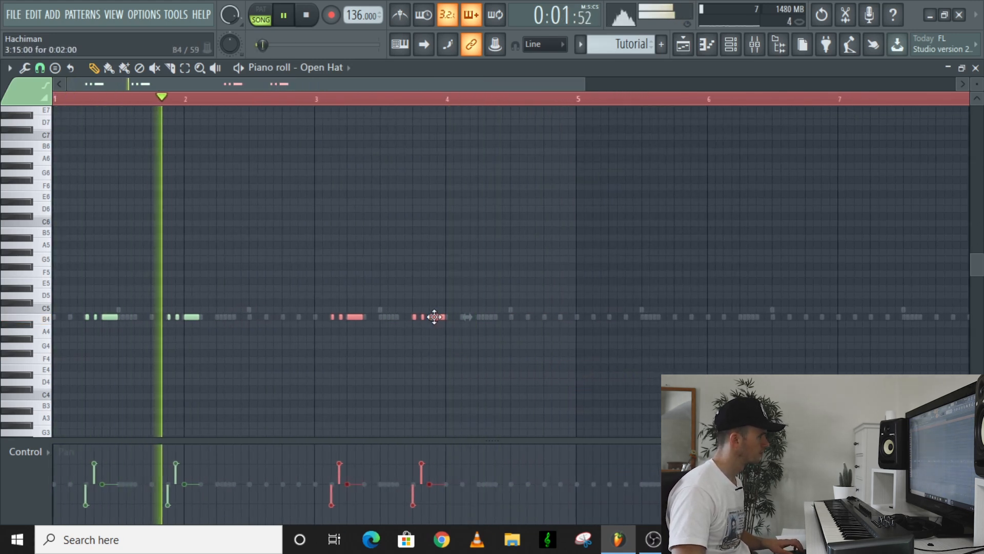
mouse_move(432, 317)
left_mouse_down()
mouse_move(450, 319)
mouse_move(434, 319)
left_mouse_up()
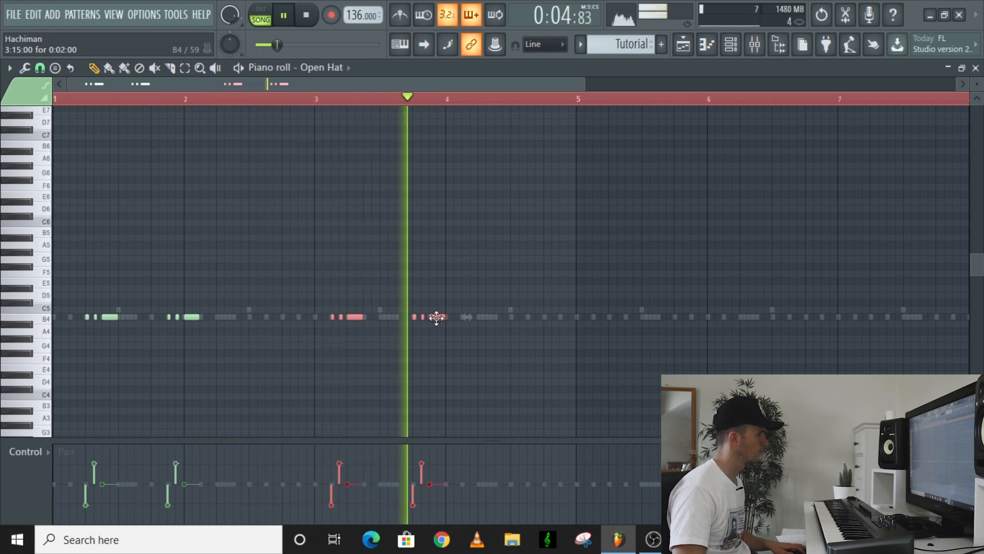
left_click_drag(437, 318, 540, 322)
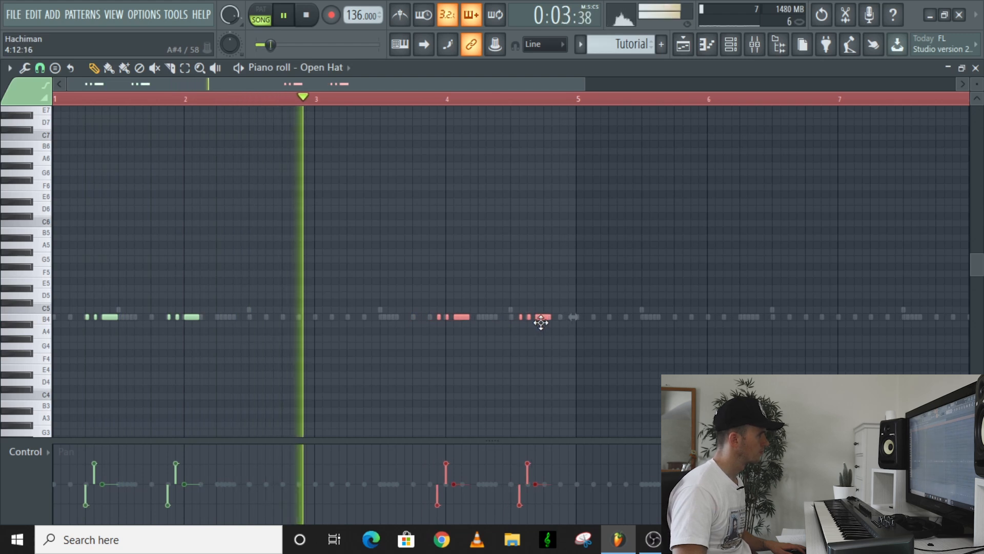
left_click_drag(541, 322, 448, 320)
key("space")
key("space")
left_click(436, 363)
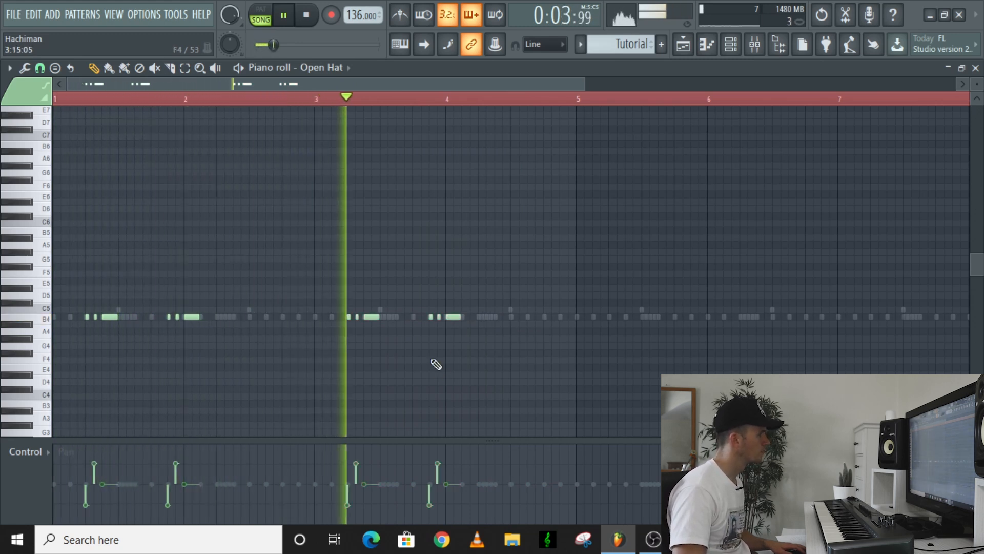
- Duplicate the whole four-bar open hat pattern into bars 5 to 8 and listen to it
key("ctrl+a")
key("ctrl+b")
left_click_drag(922, 370, 925, 370)
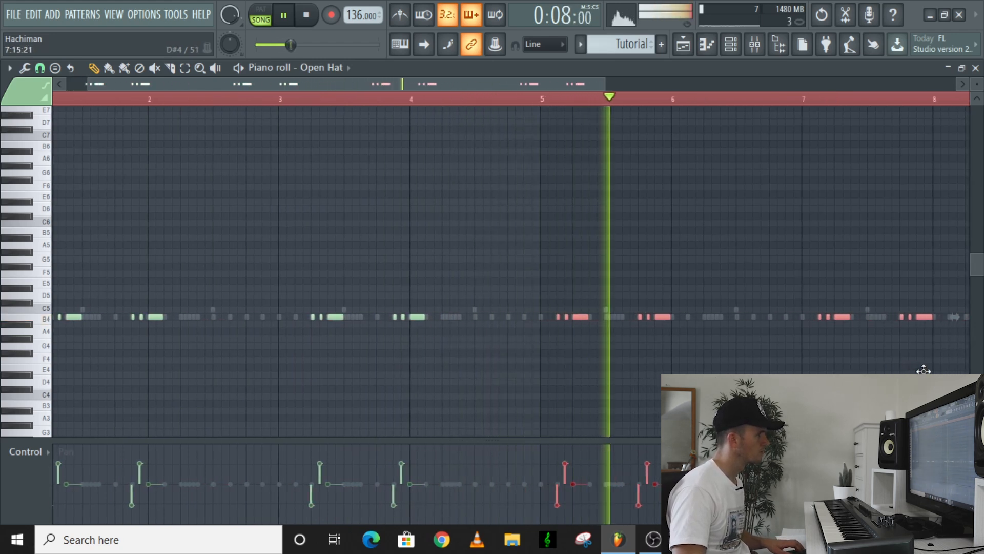
key("space")
key("space")
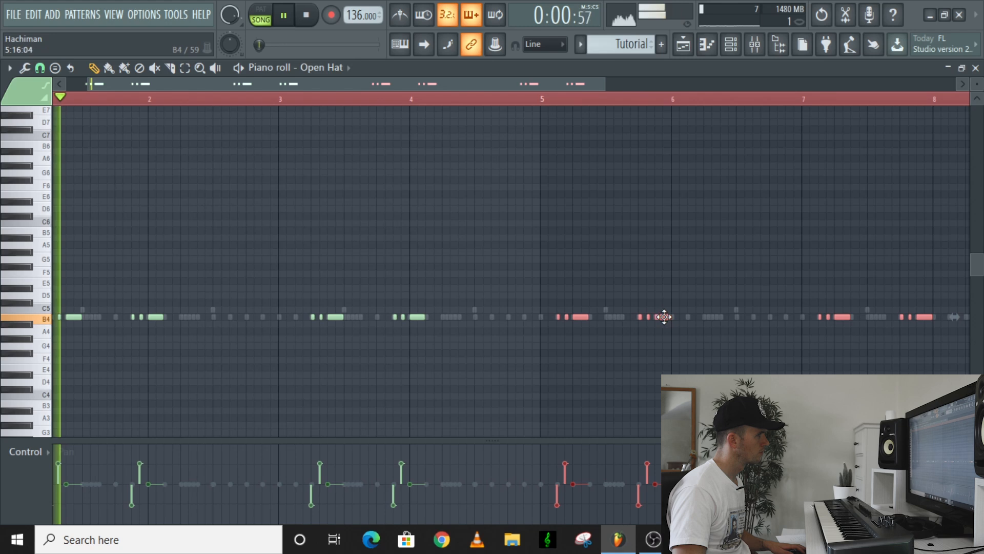
scroll(649, 349, "down", 1)
left_click(648, 349, "ctrl")
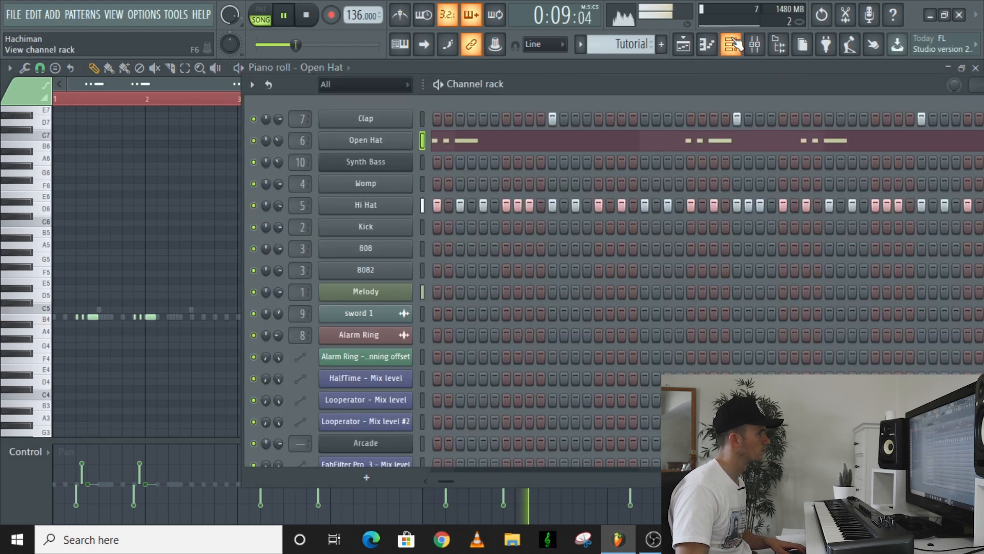
- Return to the channel rack, select the Kick channel and rehearse a kick rhythm on C5 over the playing beat
left_click(731, 45)
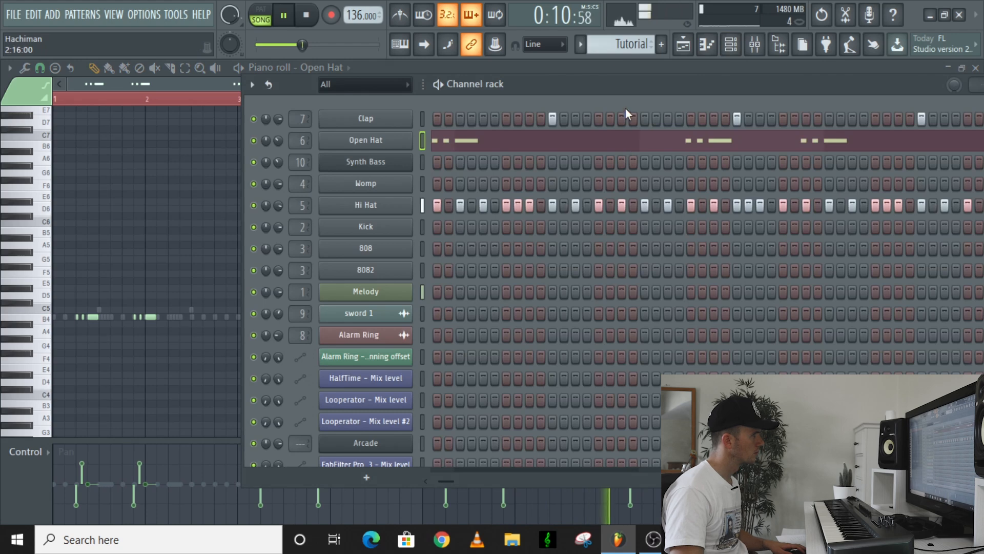
key("space")
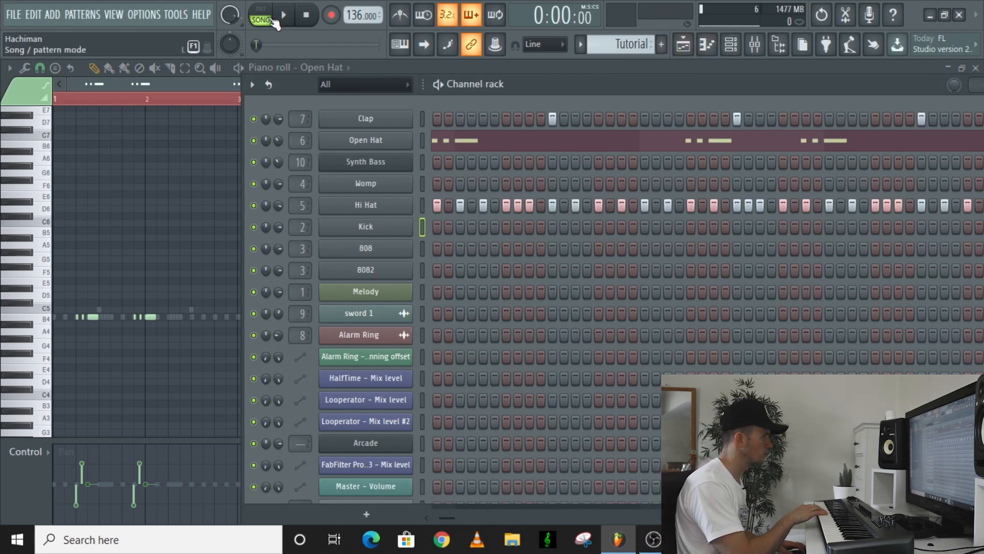
key("space")
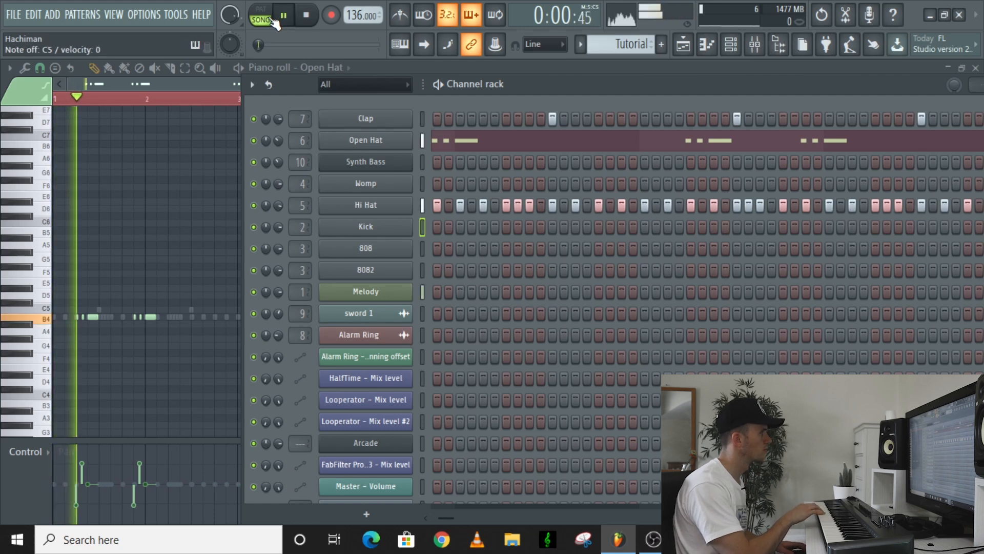
key("space")
key("space")
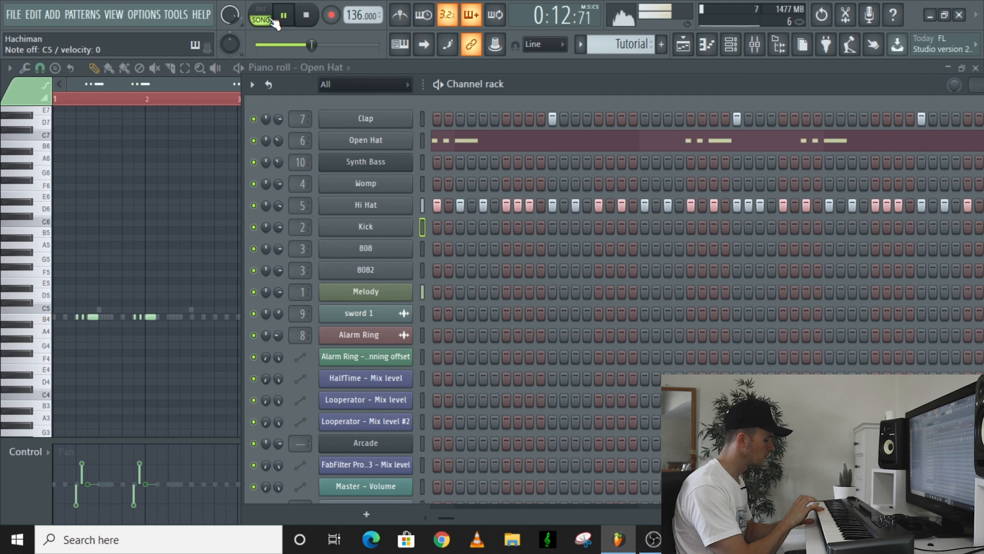
- Record the kick rhythm live on C5 over the beat with the metronome switched on
left_click(305, 15)
key("space")
left_click(400, 16)
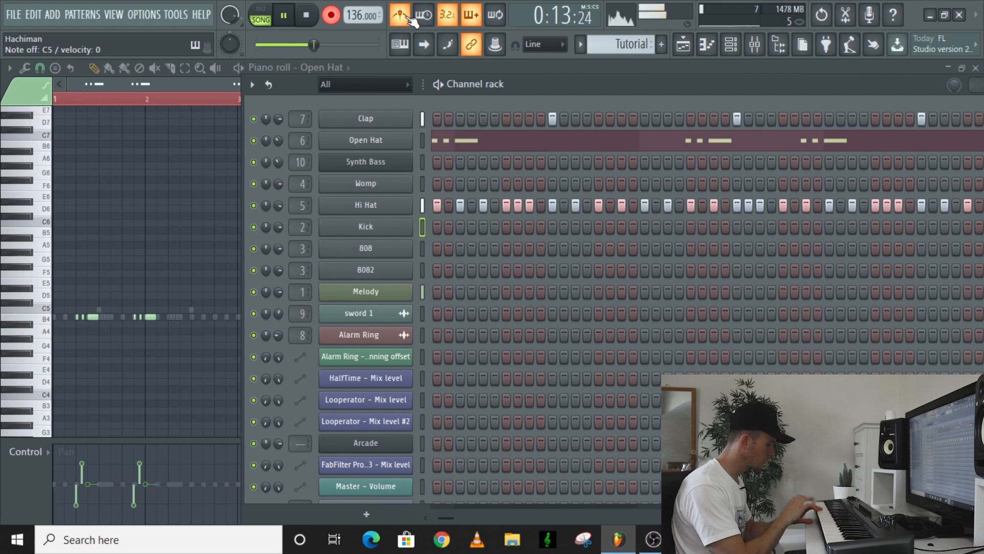
key("space")
- Raise the 808 note on beat 4 of bar 2 to D5 and listen from the start
key("F7")
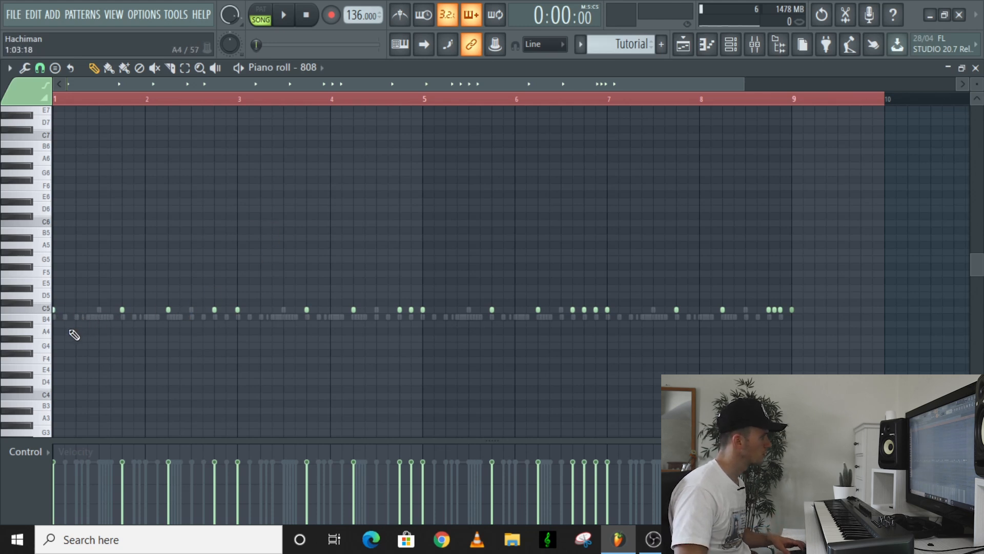
left_click(209, 297)
left_click_drag(208, 297, 227, 312)
key("space")
right_click(231, 311)
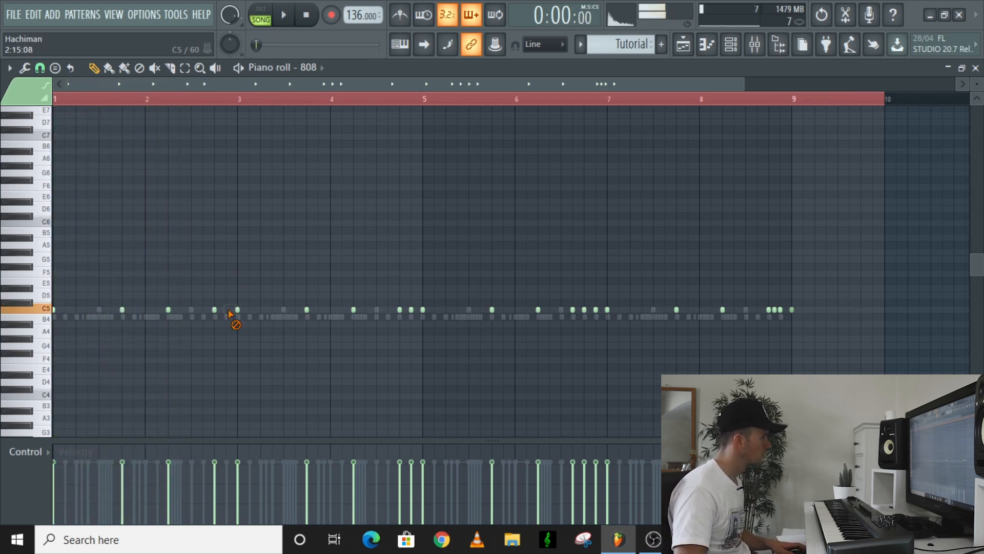
key("shift+Up")
key("space")
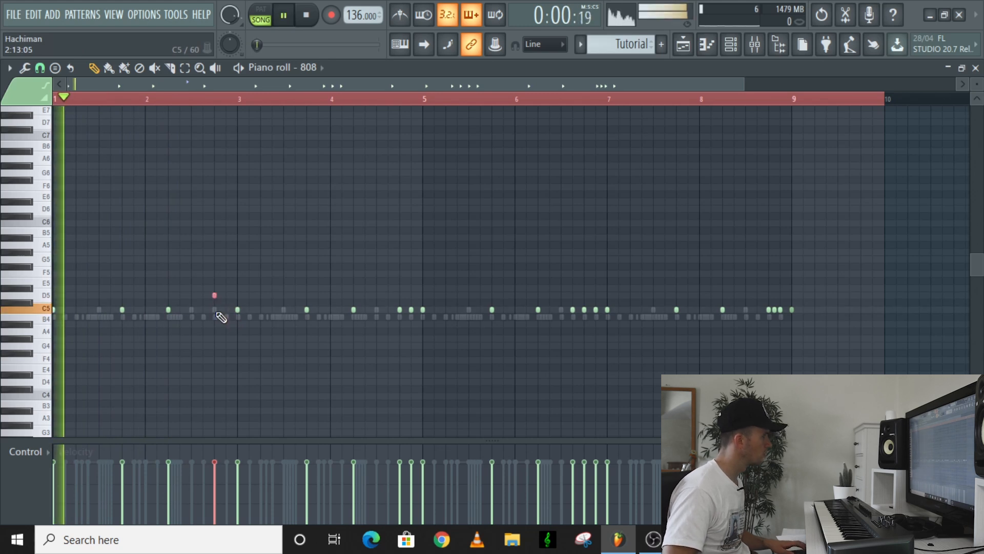
left_click(274, 344, "ctrl")
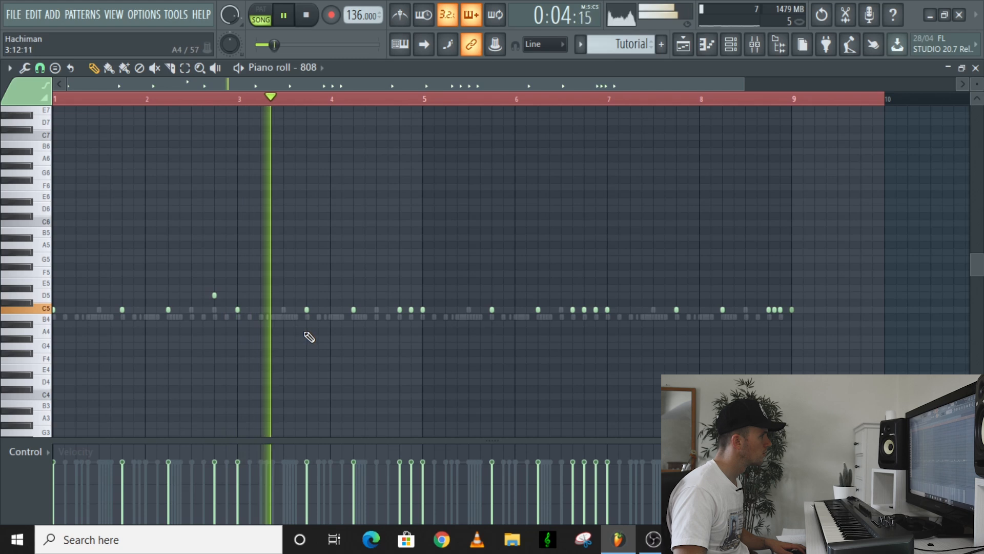
- Start playback from bar 4 and raise the two 808 notes in its last beat to A#5 and F5
key("space")
key("space")
key("space")
left_click(333, 100)
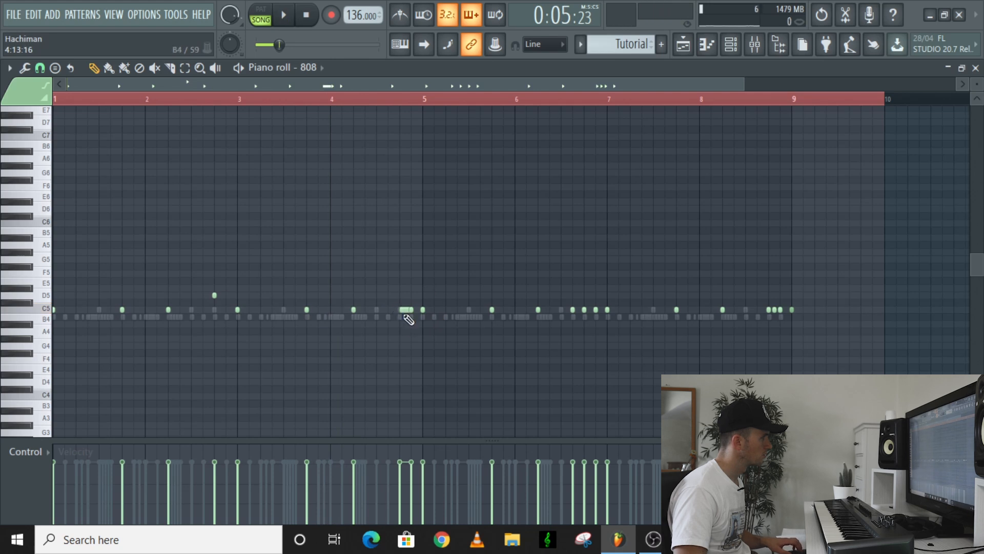
left_click_drag(412, 308, 402, 242)
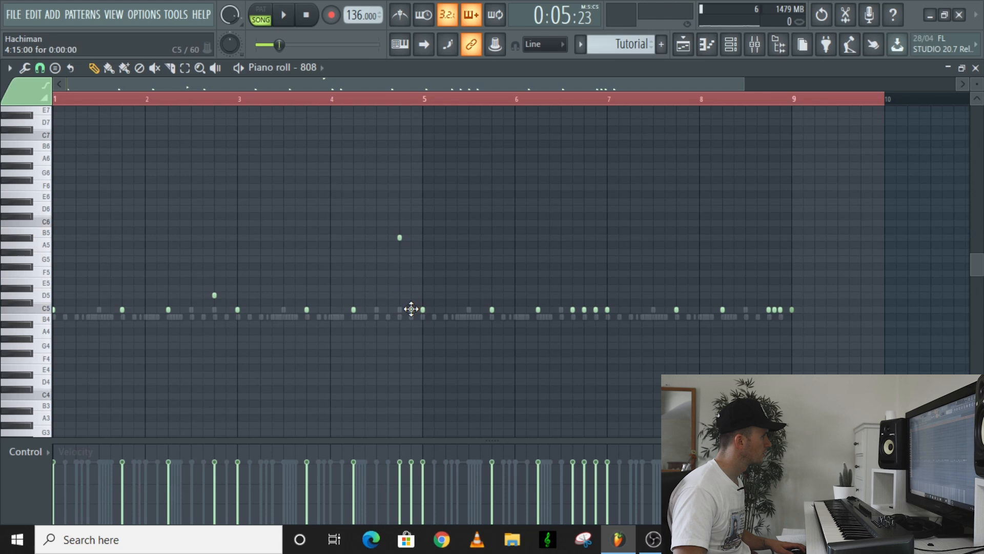
left_click_drag(411, 309, 415, 278)
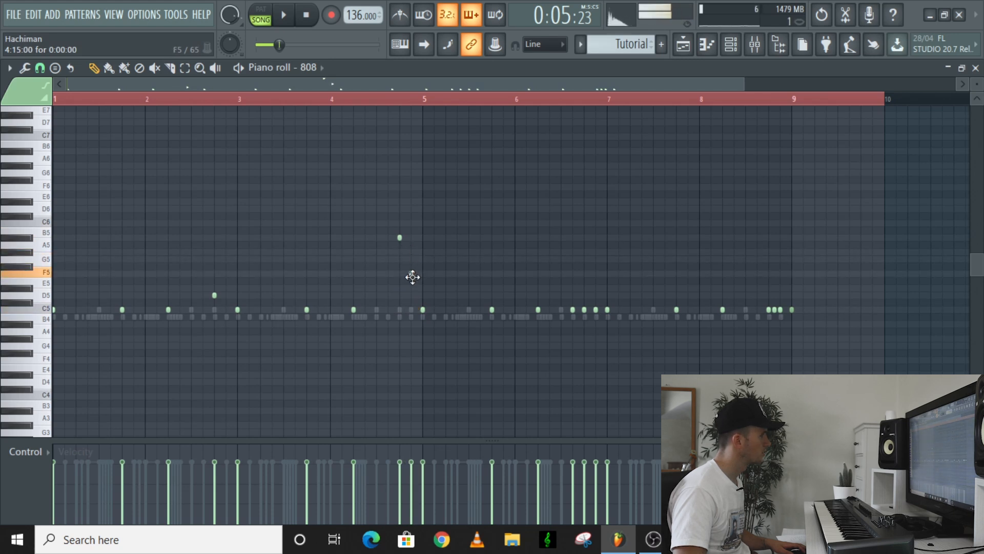
key("space")
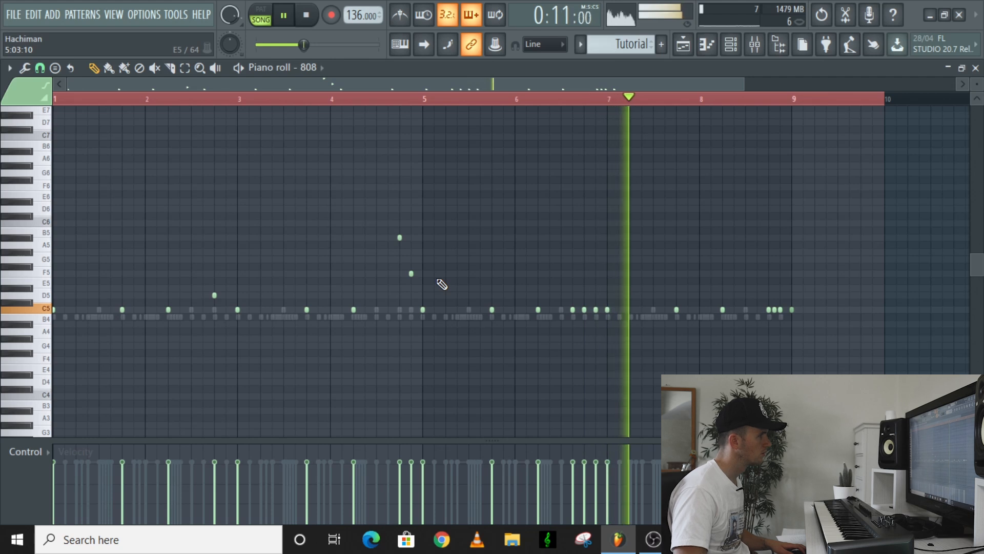
key("space")
- Lower the first of the two raised 808 notes at the end of bar 4 to G#5 and listen
key("ctrl+z")
left_click(400, 252)
key("space")
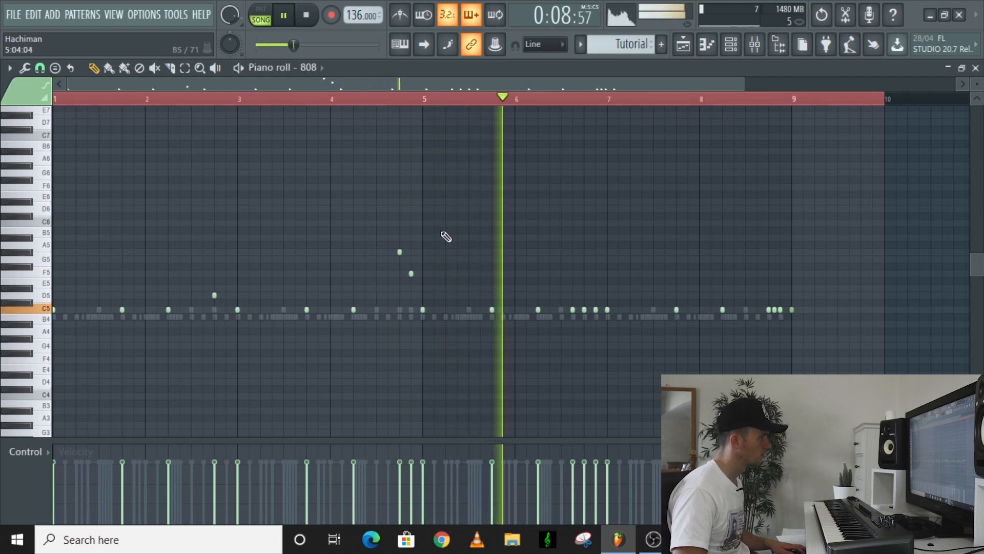
key("space")
- Transpose the three 808 notes at the end of bar 6 down two semitones to A#4 and play them back
left_click_drag(567, 300, 598, 320)
key("Down")
key("Down")
key("space")
key("ctrl+d")
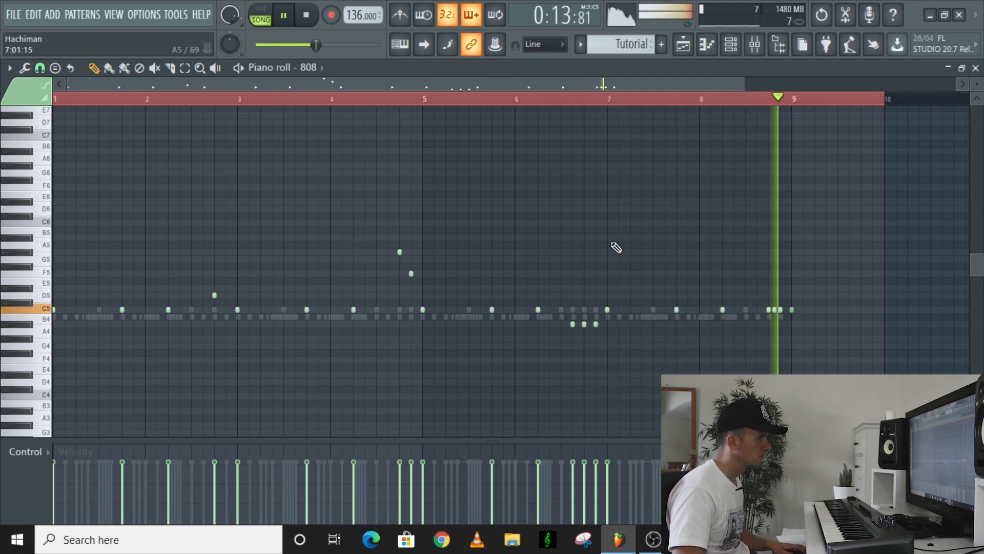
- Raise the three closely spaced 808 notes at the end of bar 8 to G#5, G5 and D#5
key("space")
left_click(767, 310)
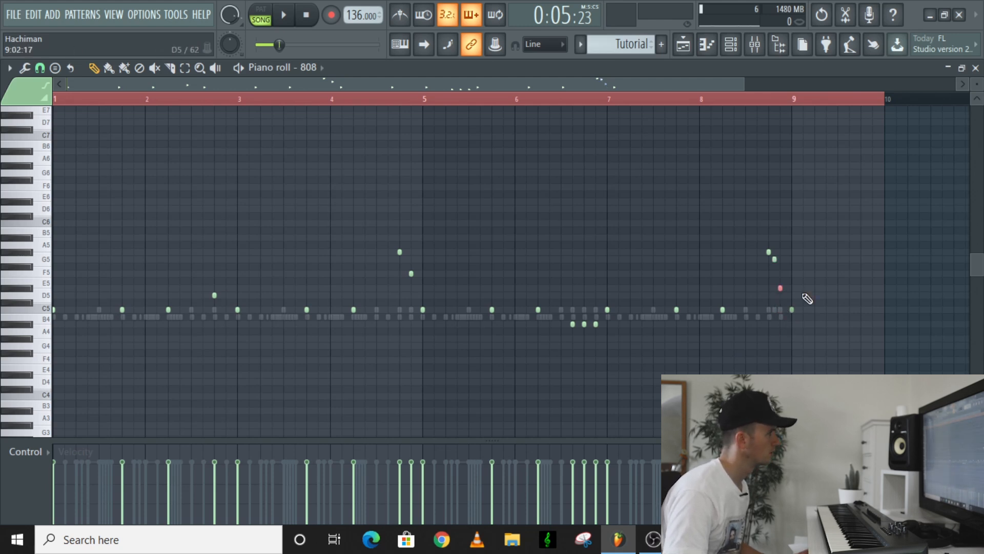
- Raise the last of the three closely spaced 808 notes at the end of bar 8 to F5 and listen
key("Up")
key("space")
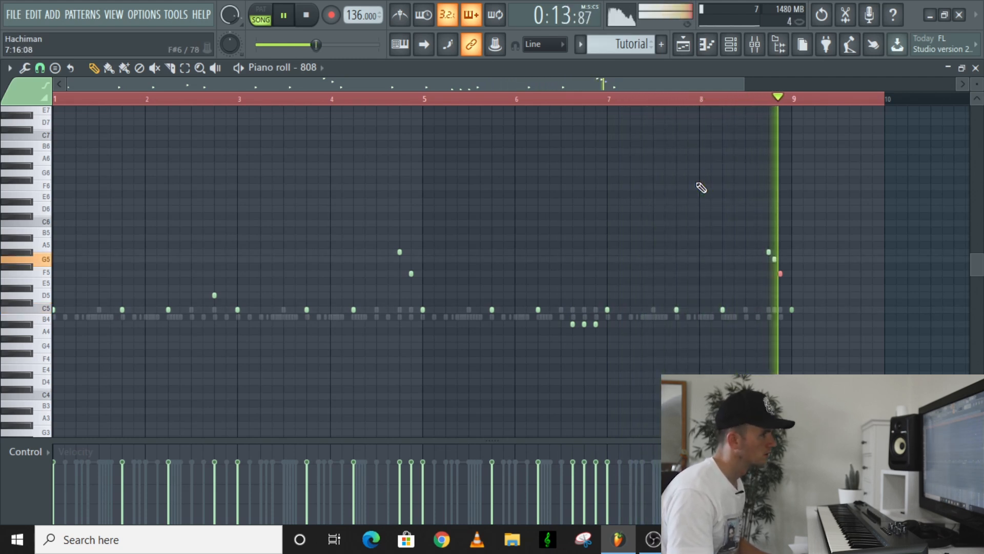
key("space")
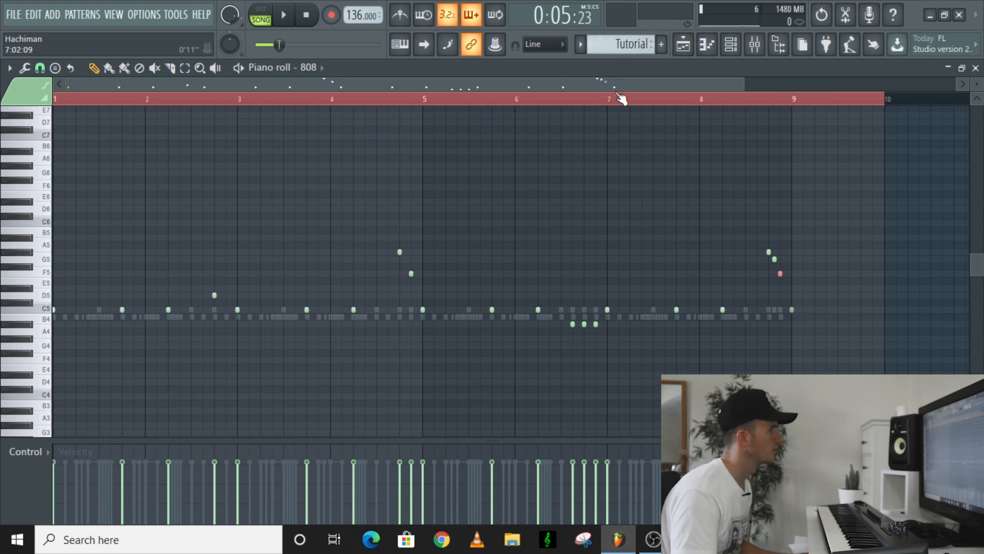
- Duplicate the whole 16-bar arrangement of melody, drums and 808 five times so it fills 96 bars, and clear the selection
key("F5")
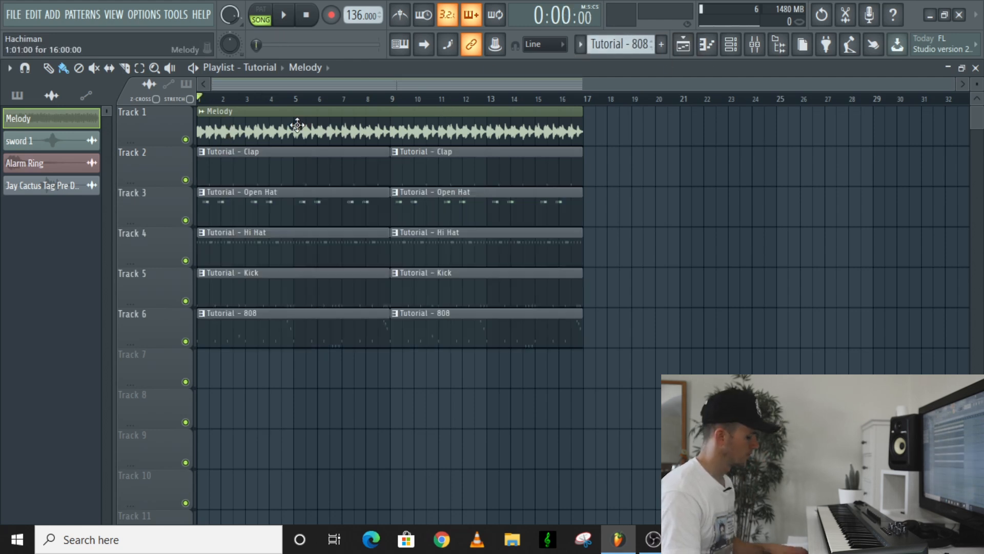
key("ctrl+a")
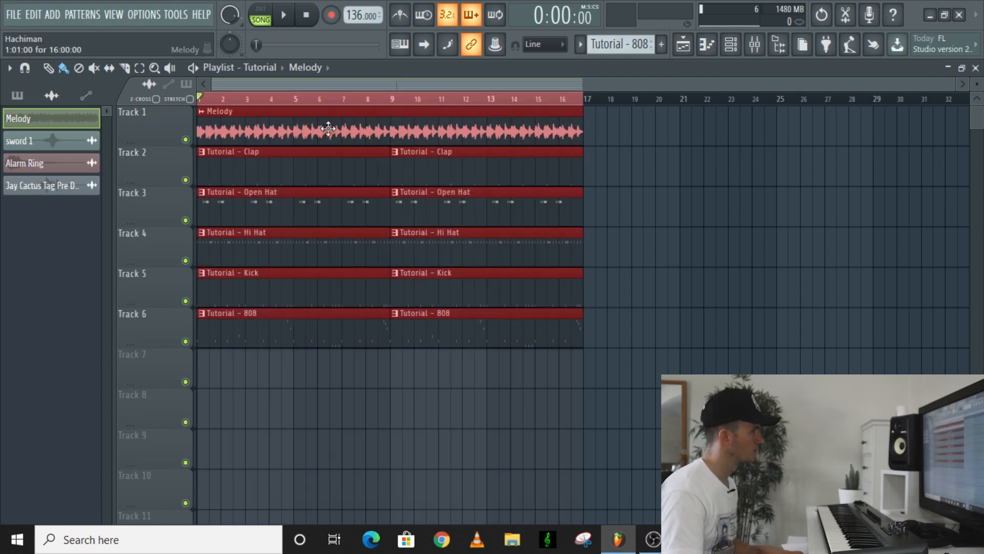
key("ctrl+b")
key("ctrl+b")
key("ctrl+b")
key("ctrl+b")
key("ctrl+b")
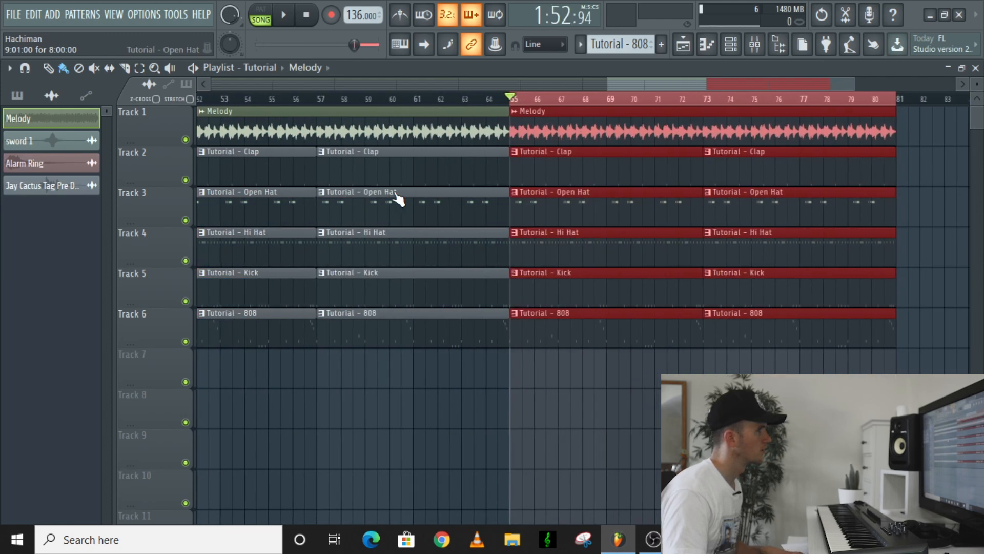
left_click_drag(303, 97, 1, 87)
key("ctrl+d")
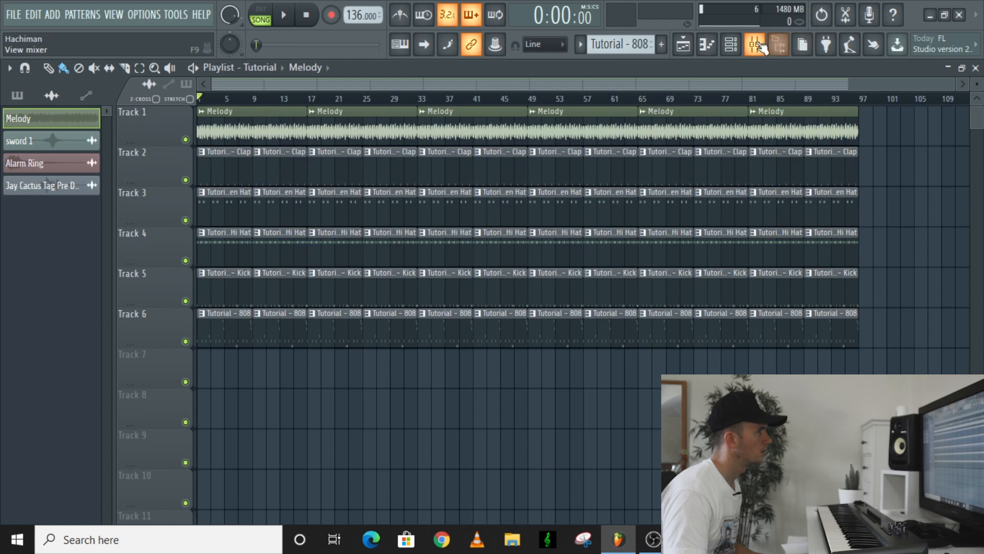
- Delete the drum and 808 clips from the first 16 bars, leaving only the melody there
right_click(292, 336)
right_click(253, 330)
right_click(237, 184)
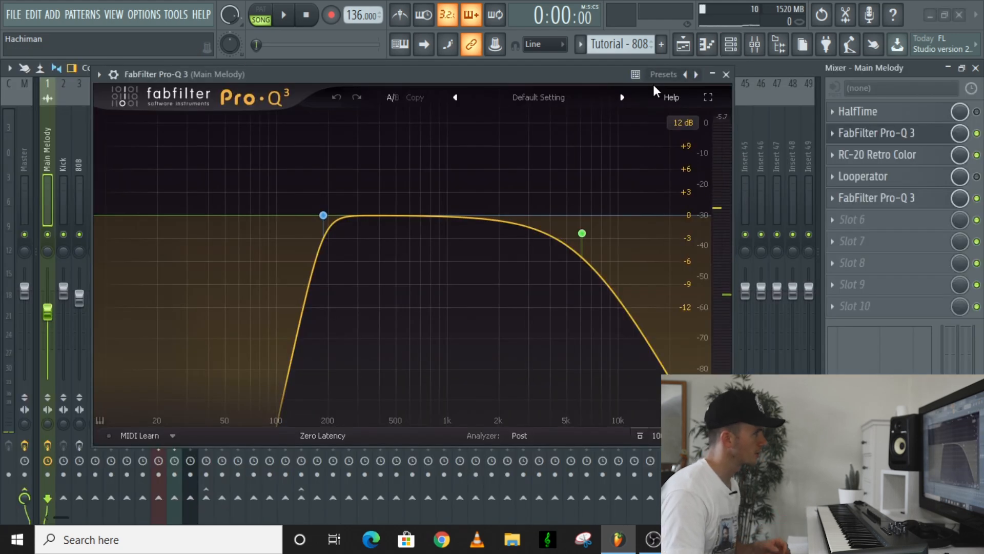
- Examine the settings of both FabFilter Pro-Q 3 equalizers and RC-20 Retro Color on the Main Melody mixer track
left_click(323, 216)
left_click(582, 234)
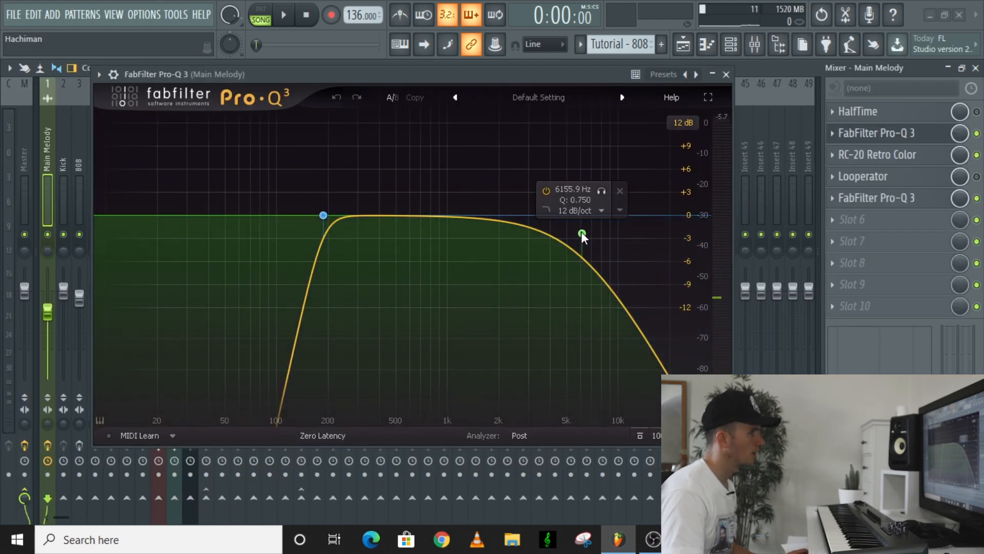
left_click(920, 155)
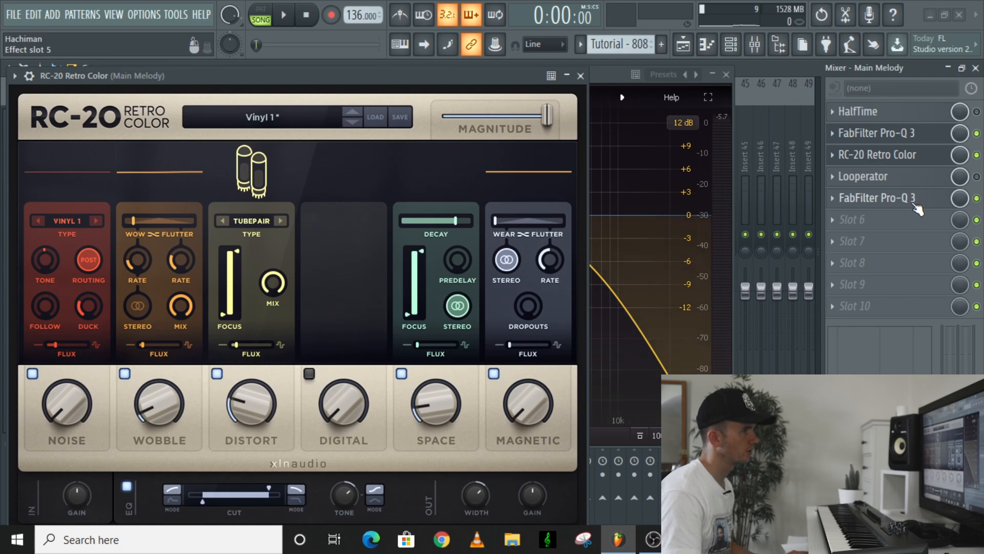
left_click(892, 197)
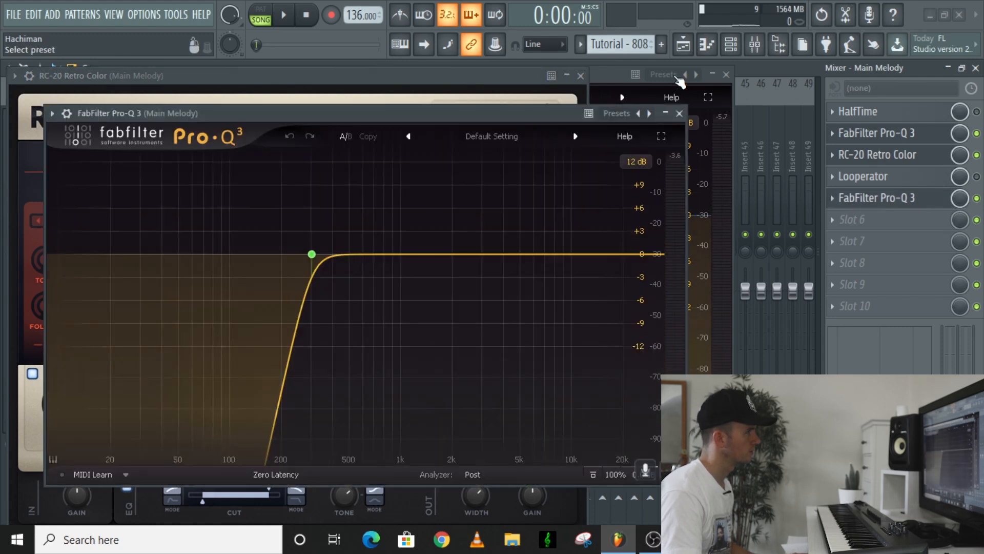
left_click(679, 113)
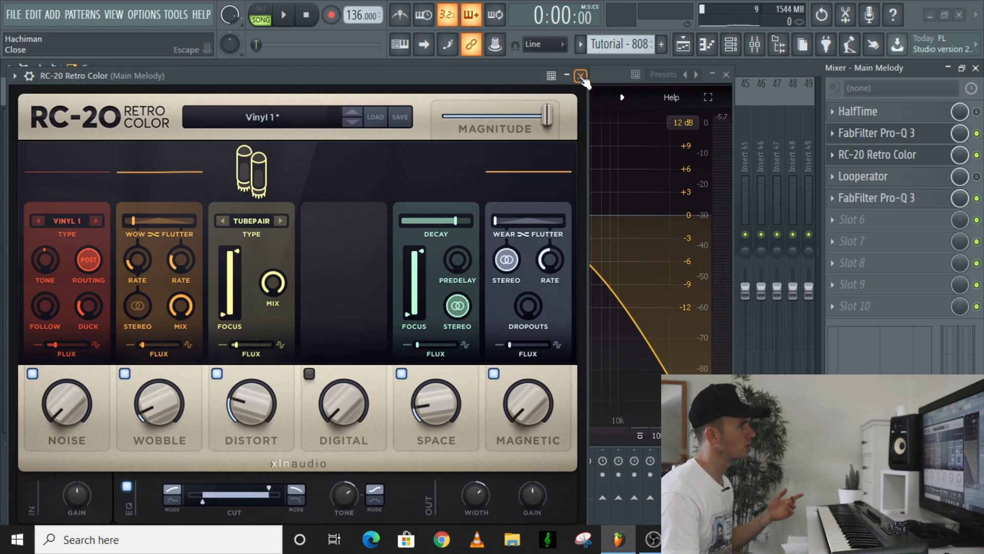
left_click(581, 77)
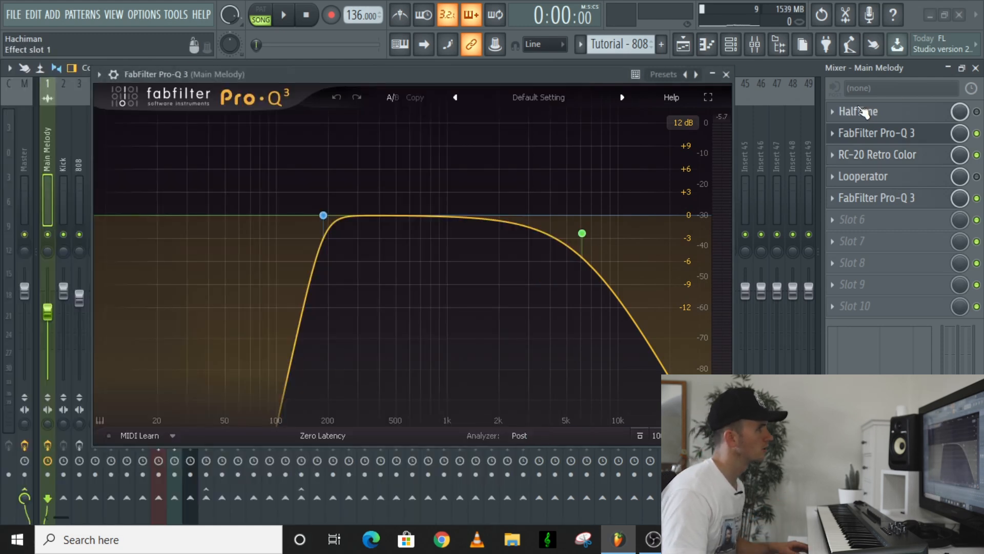
left_click(726, 75)
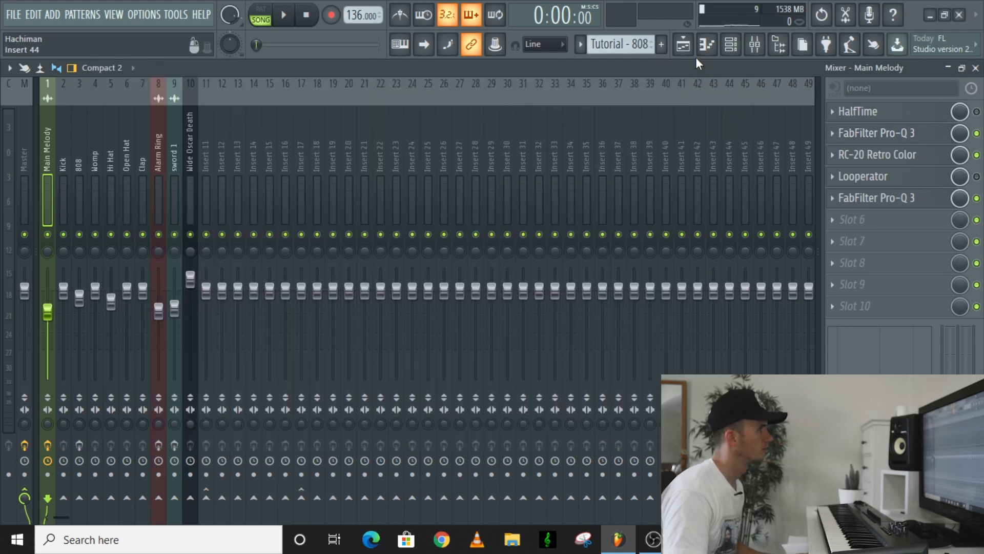
- Play the melody-only intro of the arrangement from bar 1
left_click(689, 51)
key("space")
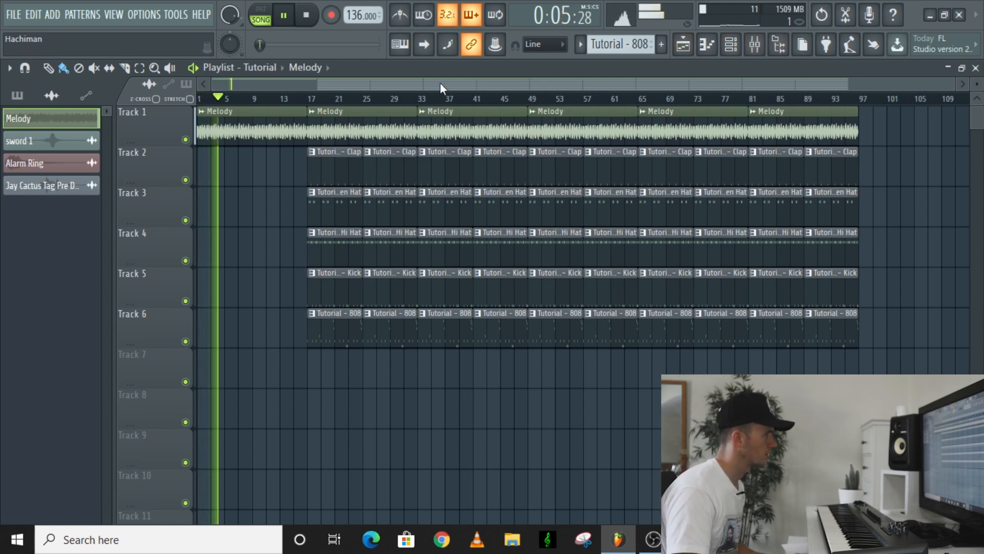
key("space")
- Create an automation clip for the mix level of HalfTime on the Main Melody mixer track
left_click(755, 45)
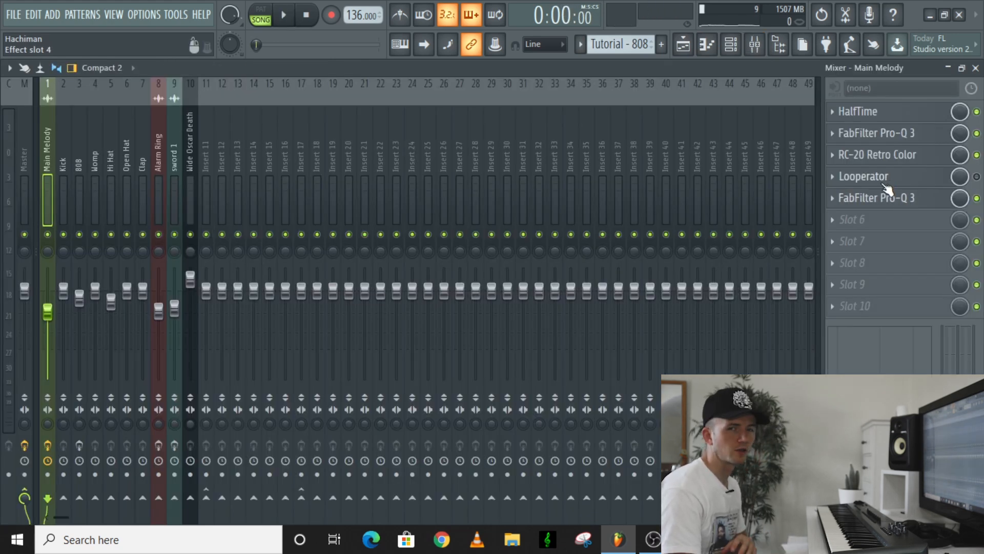
right_click(960, 111)
left_click(917, 202)
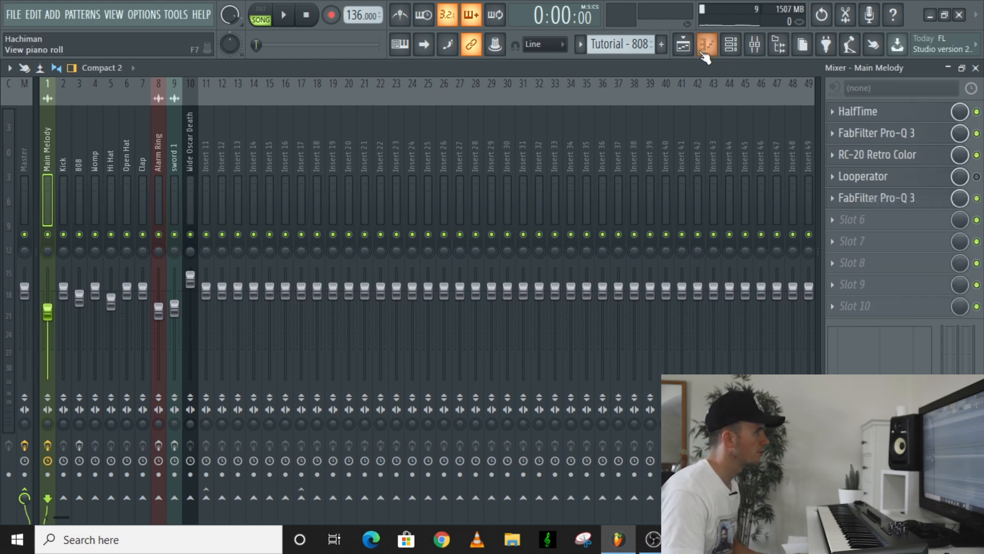
scroll(169, 368, "up", 5, "shift")
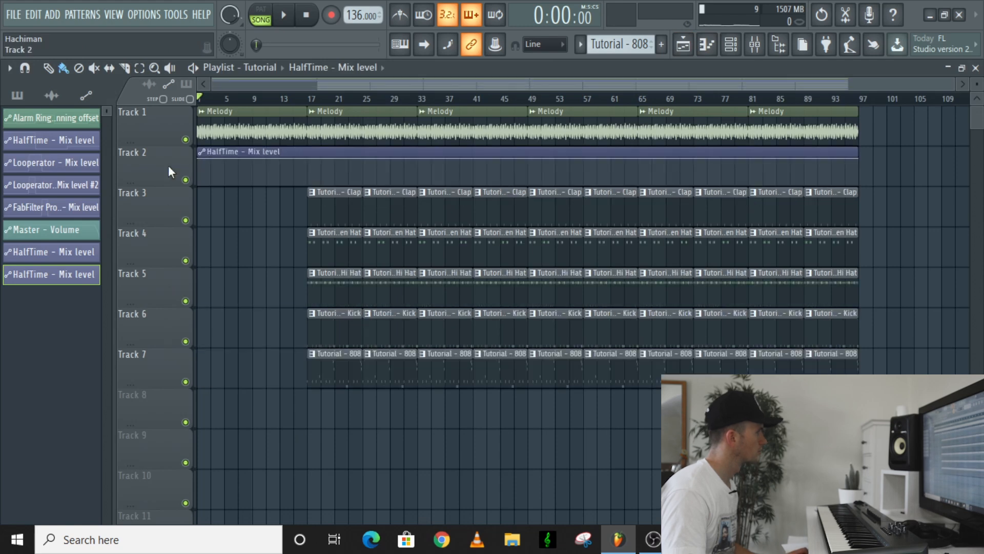
- Add a hold point at bar 17 of the HalfTime automation, and lower it and the end point to zero
right_click(307, 169)
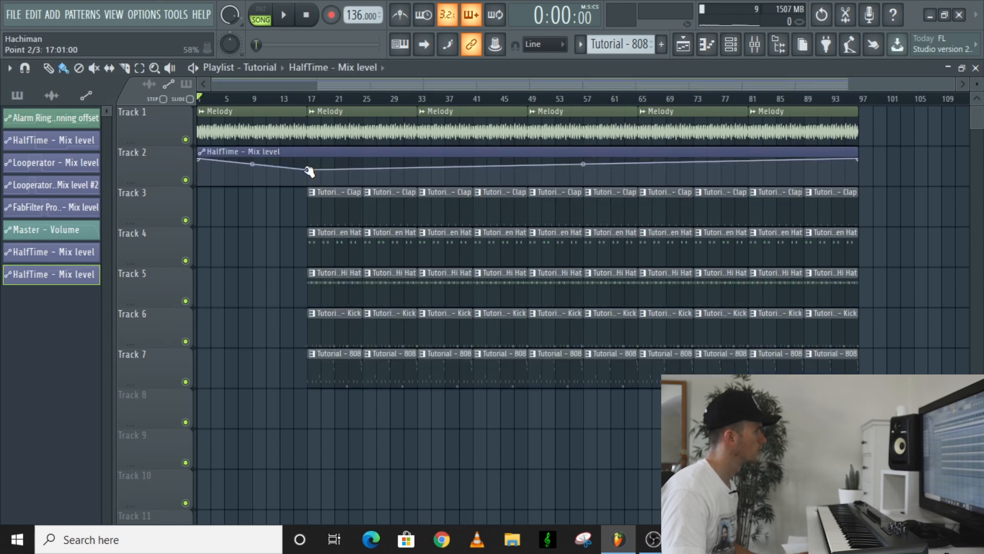
right_click(308, 170)
left_click(336, 230)
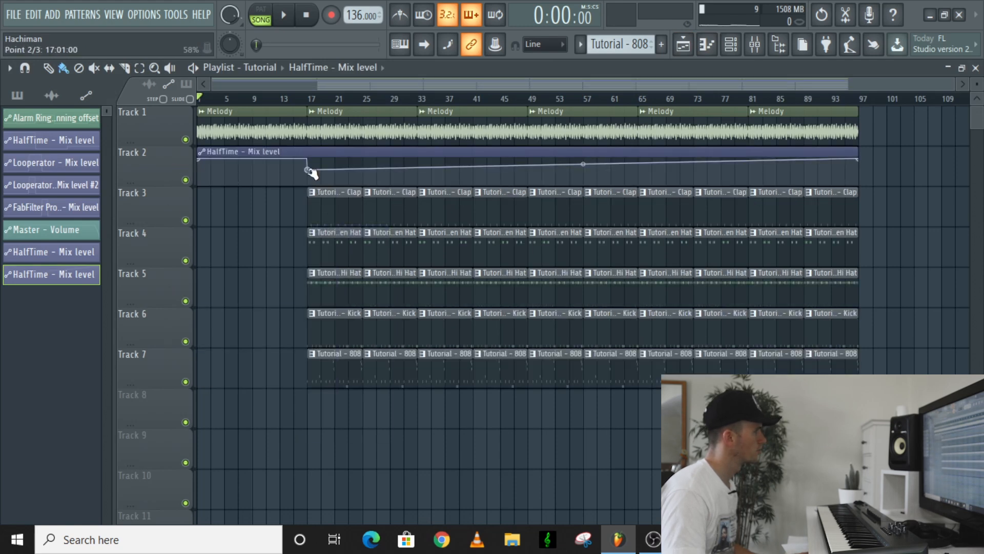
left_click_drag(308, 170, 310, 201)
key("space")
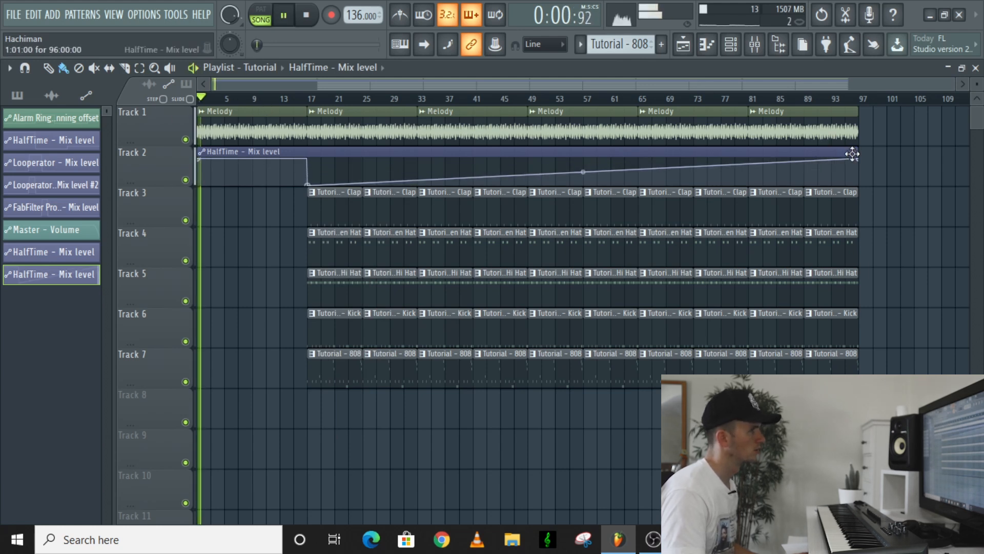
left_click_drag(862, 160, 865, 185)
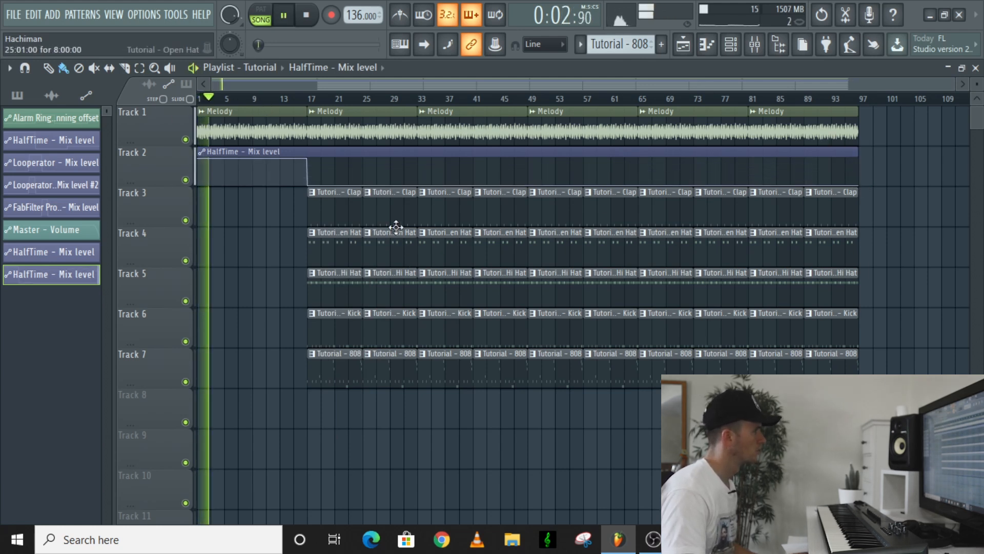
- Try deleting all the drum and 808 clips between bars 17 and 33
left_click_drag(301, 186, 389, 424)
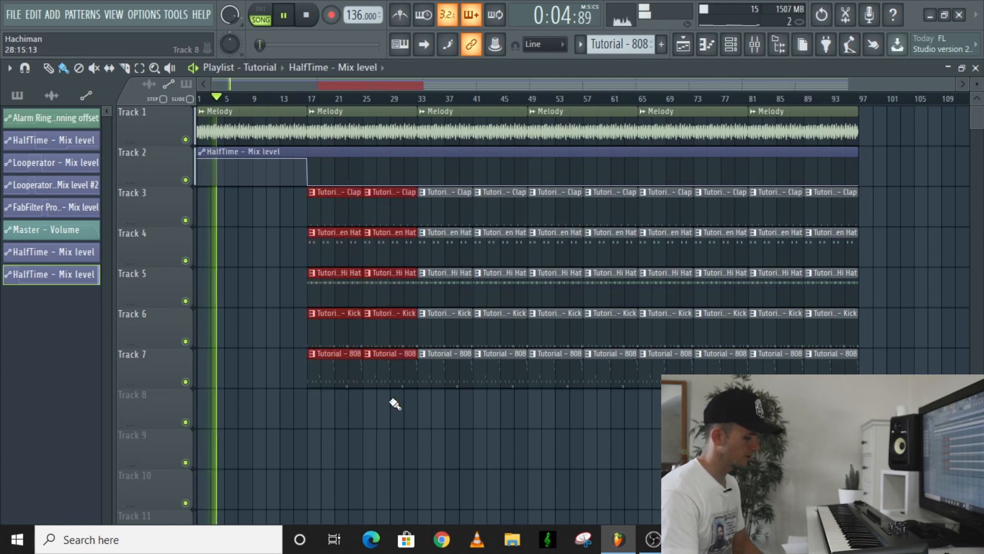
right_click(377, 271)
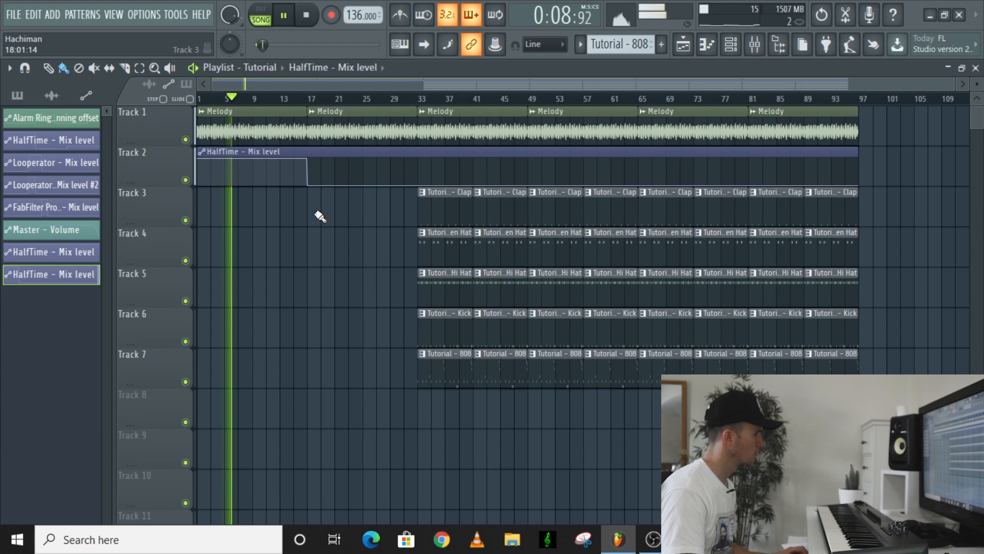
key("ctrl+z")
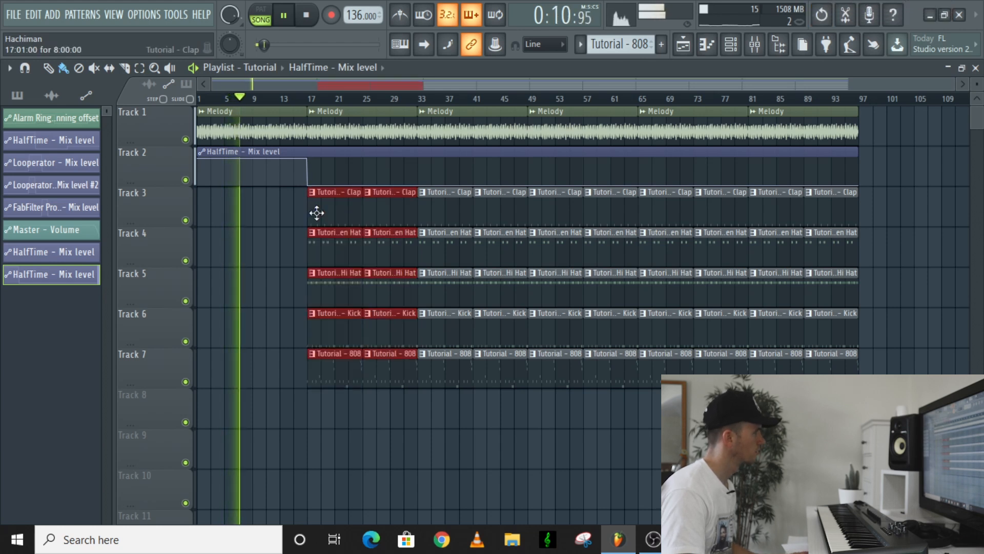
- Add a point at bar 9 of the HalfTime automation, drop it to zero, and listen to the transition
right_click(255, 169)
left_click_drag(255, 169, 254, 187)
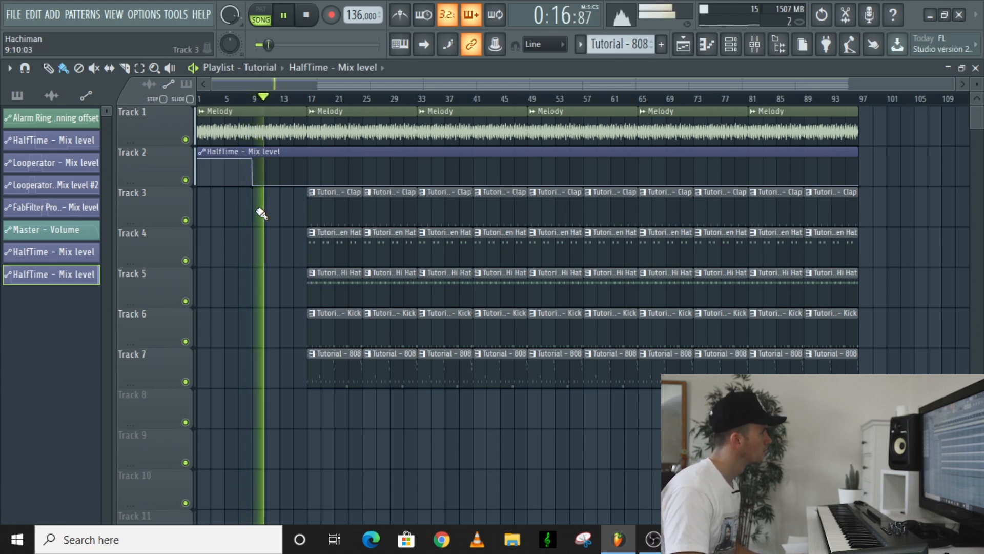
key("space")
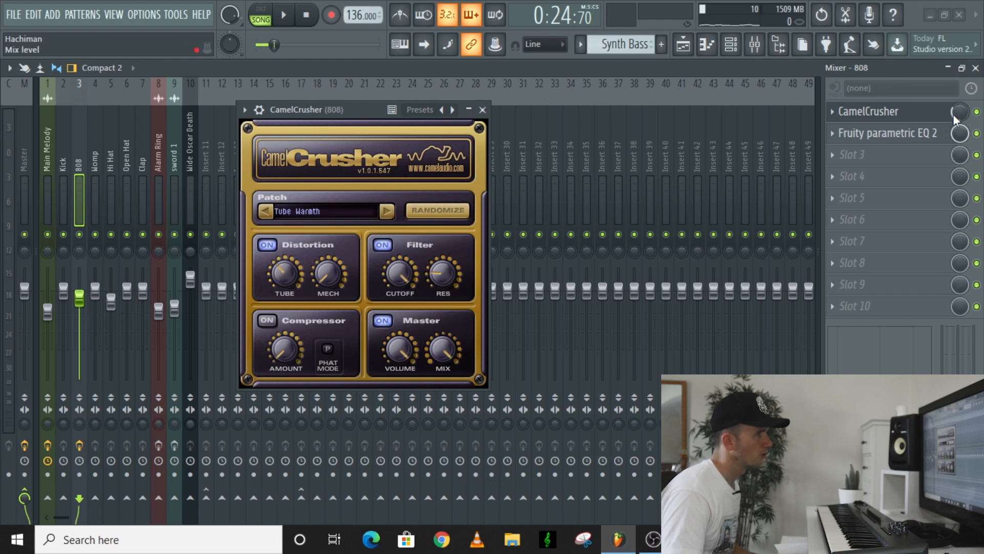
- Examine the CamelCrusher and Fruity parametric EQ 2 settings on the 808 mixer track
left_click(484, 110)
left_click(913, 142)
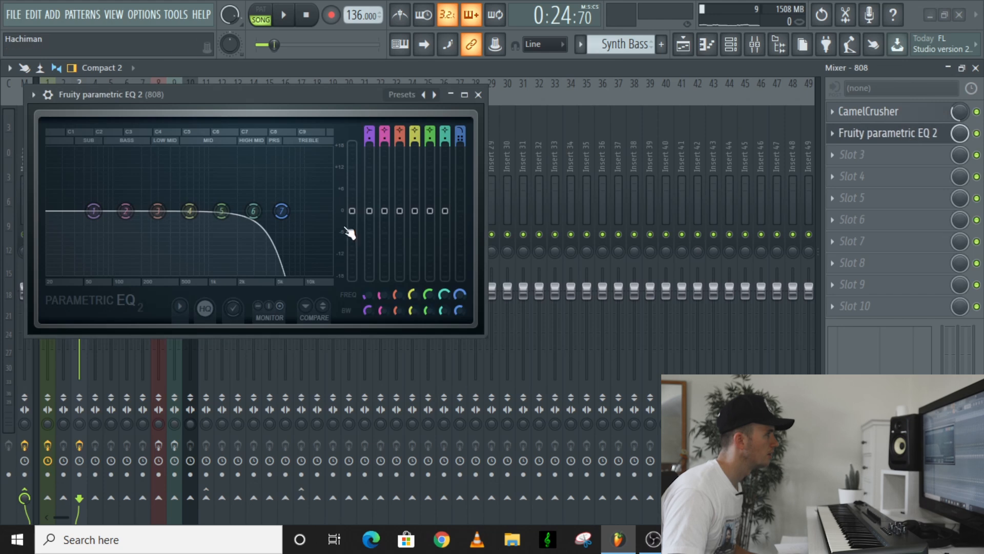
left_click(478, 95)
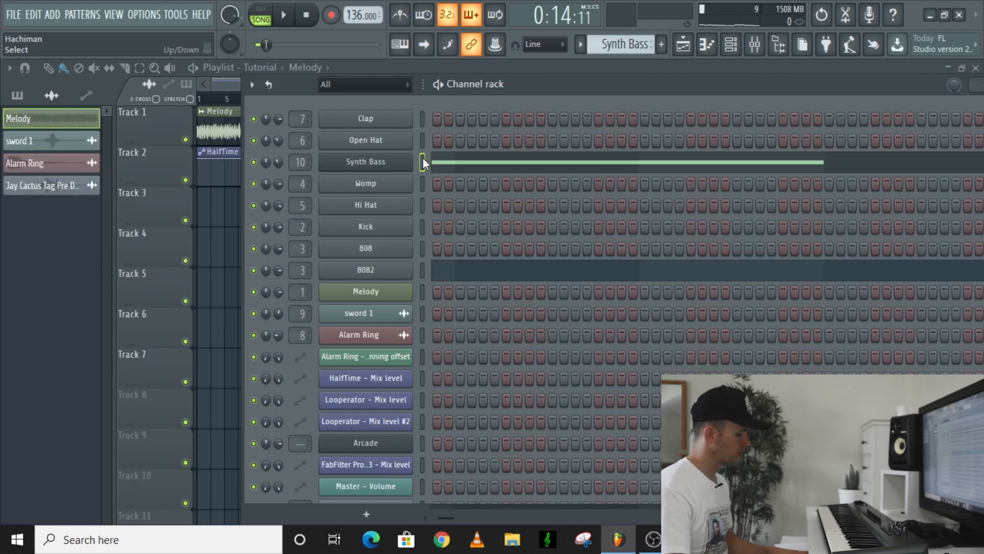
- Examine the notes of the Synth Bass and 8082 channels, including the note properties of both 8082 notes in bar 8
left_click(422, 158)
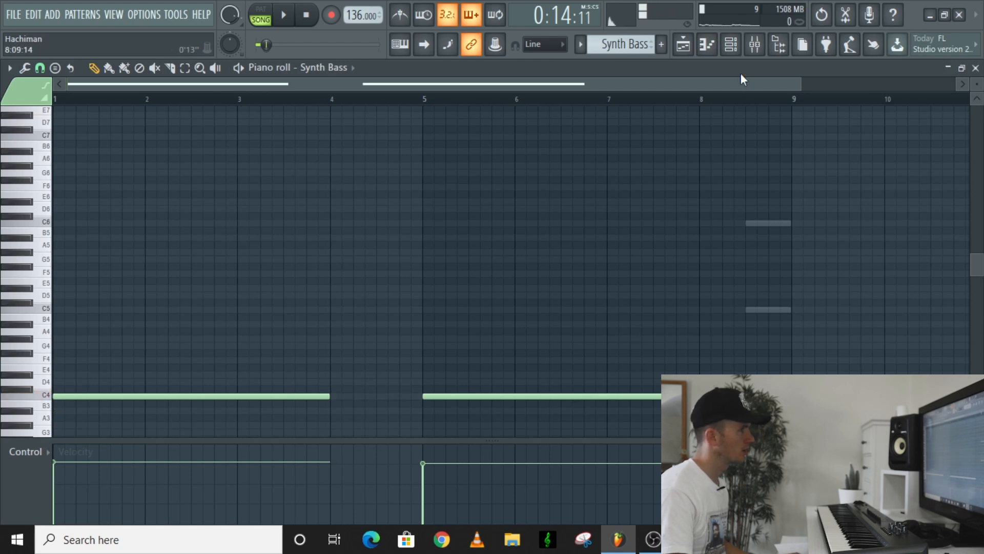
left_click(732, 45)
left_click(421, 268)
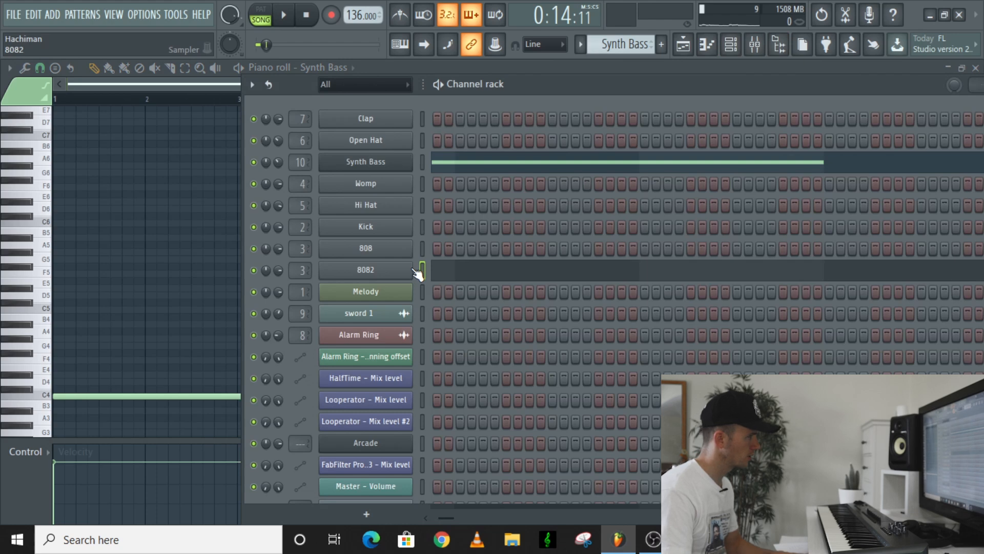
left_click(417, 272)
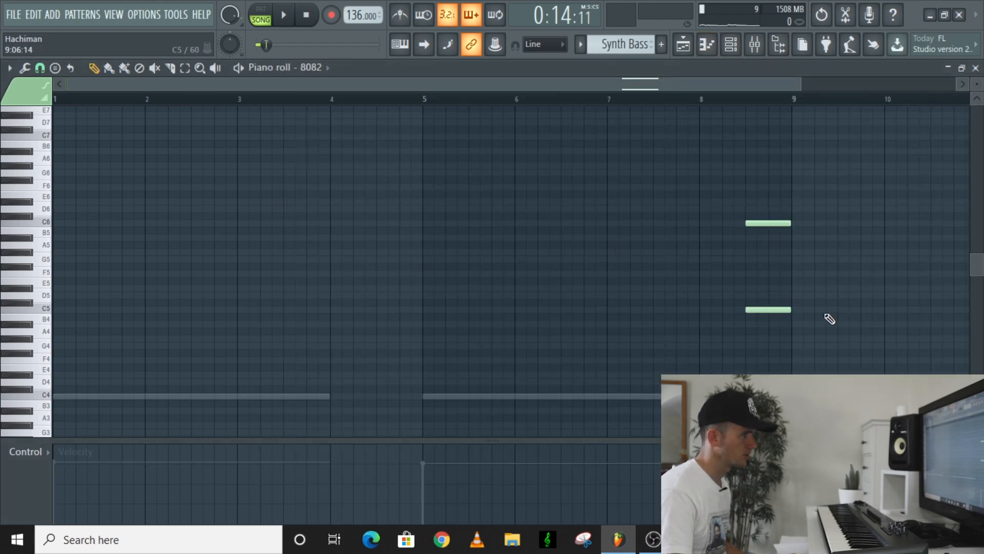
double_click(773, 223)
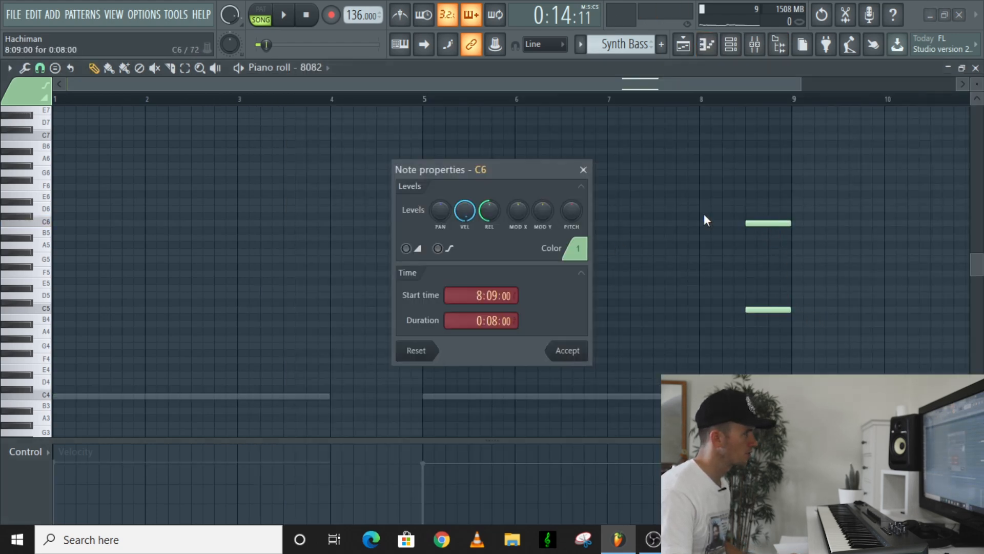
left_click(583, 169)
double_click(759, 309)
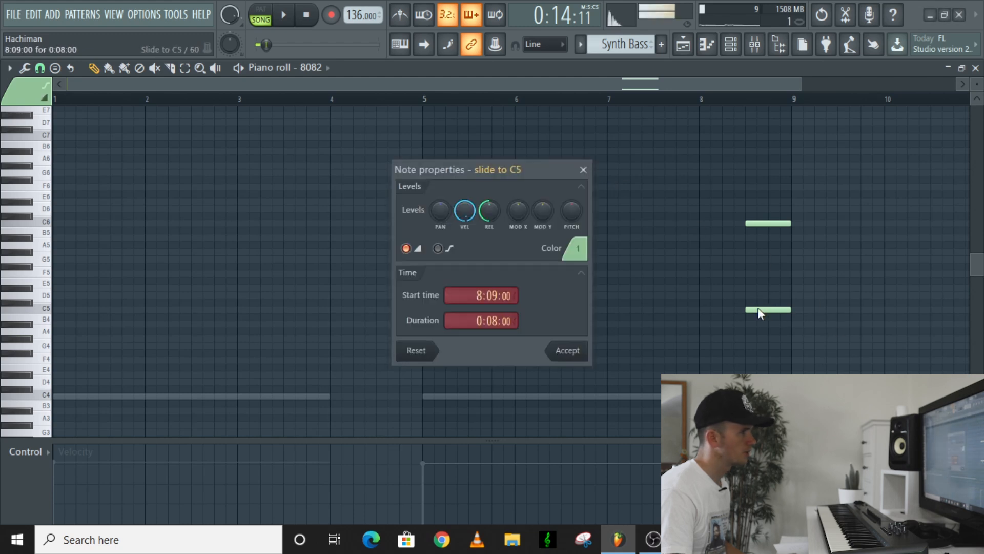
key("Escape")
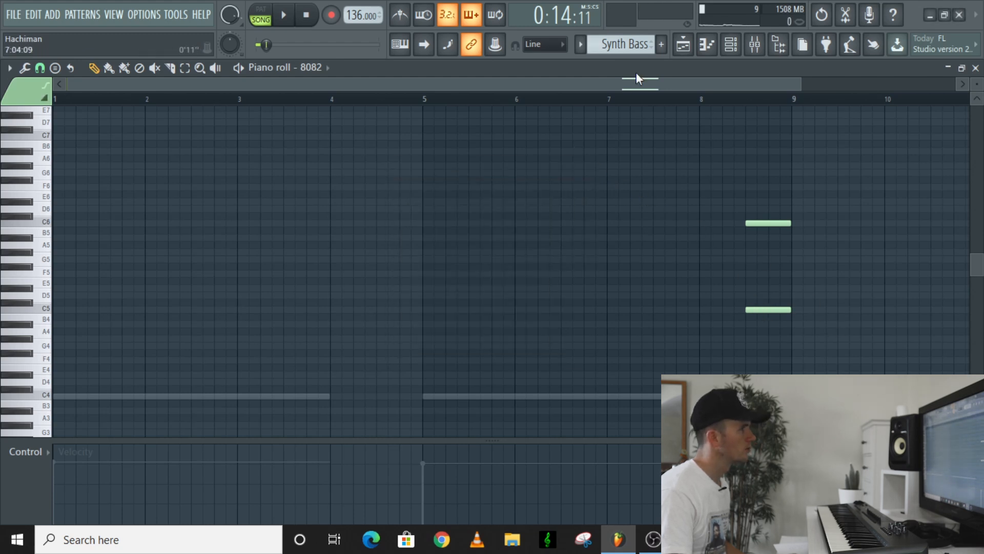
- Cut the melody out of the second half of bar 16 and listen to the drop at bar 17
left_click(673, 46)
scroll(301, 154, "up", 6)
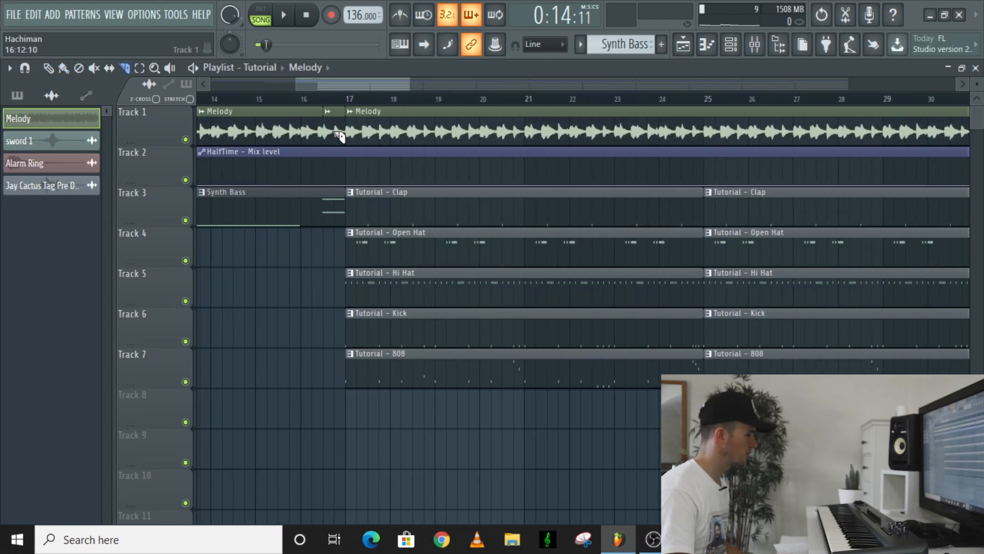
key("space")
scroll(333, 164, "down", 6)
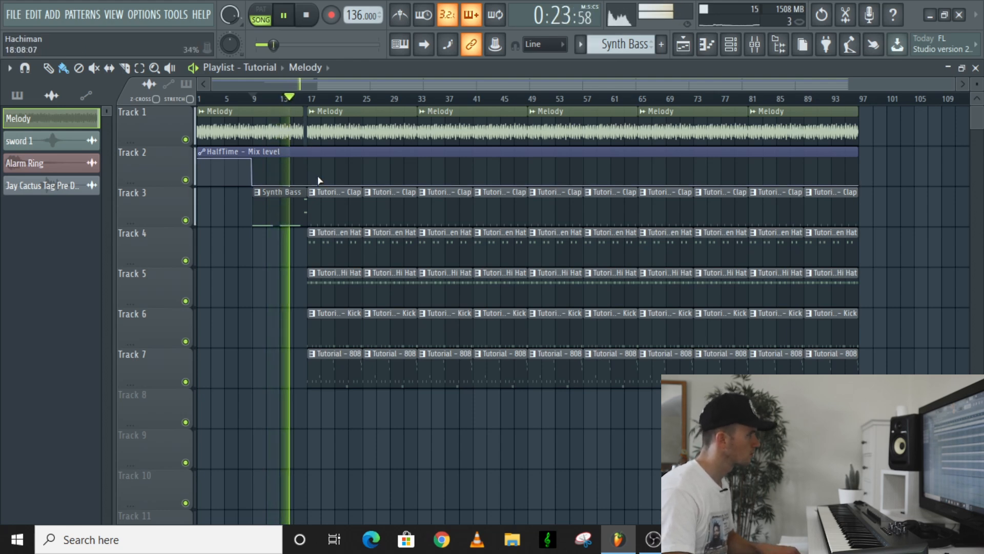
scroll(317, 176, "up", 5)
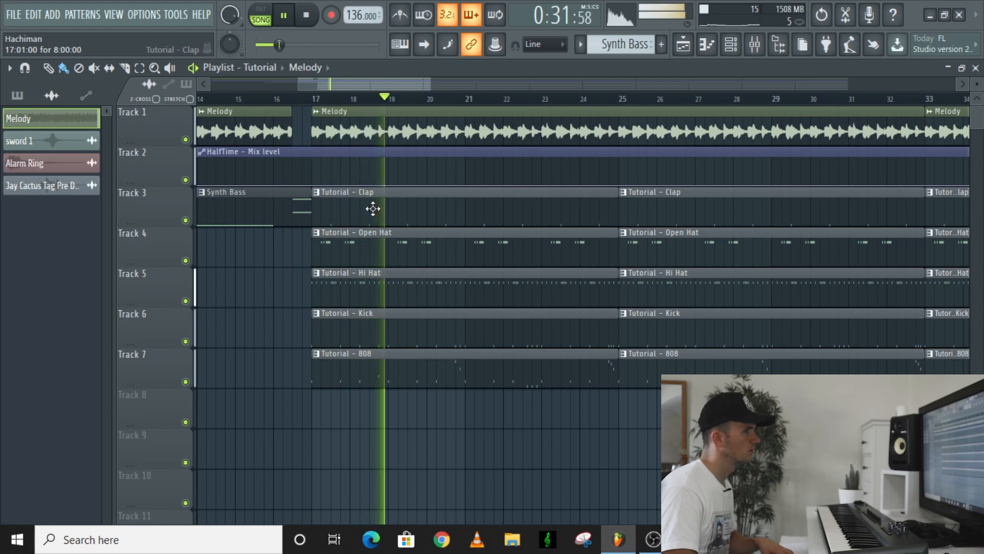
scroll(381, 210, "down", 5)
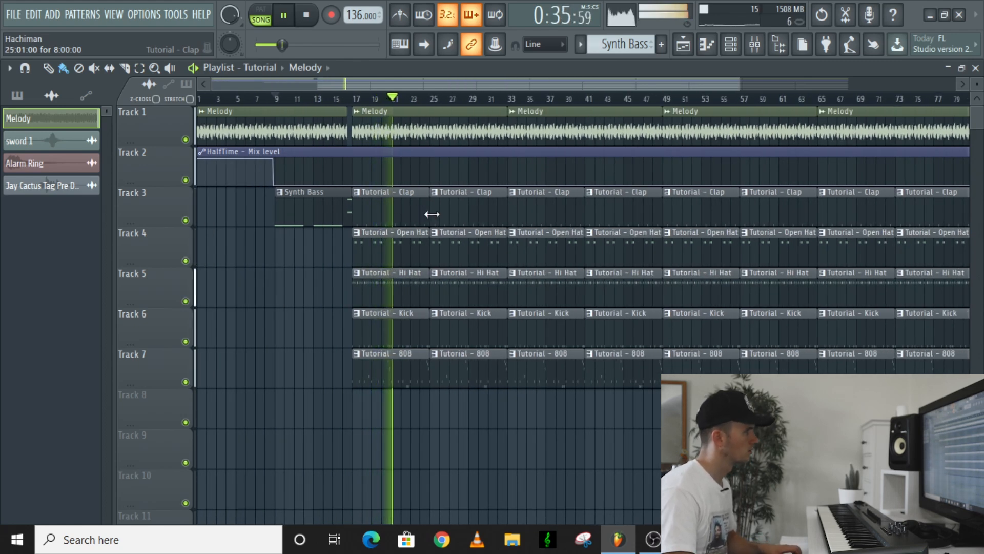
scroll(432, 214, "up", 8)
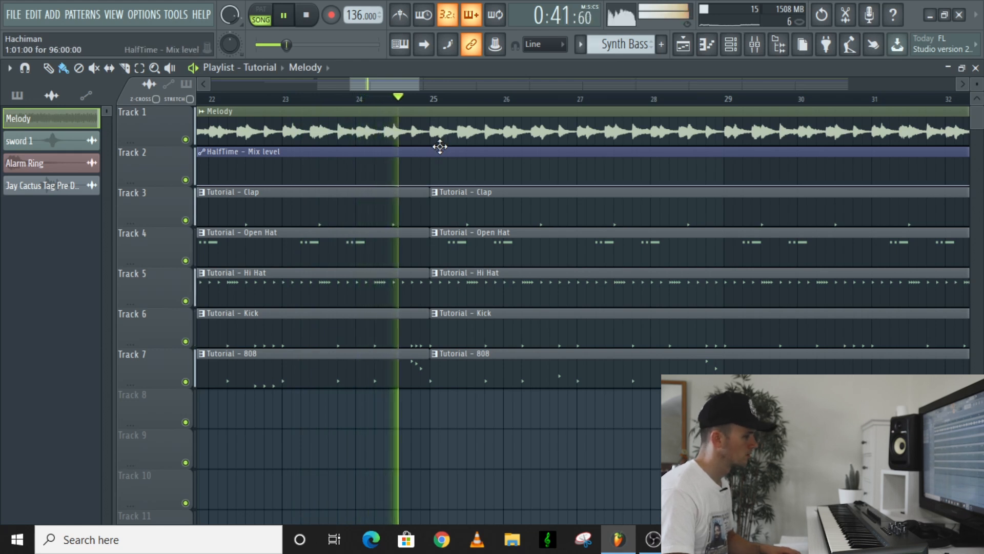
- Slice away the first half of bar 25 from the Clap, Open Hat, Hi Hat, Kick and 808 clips
key("space")
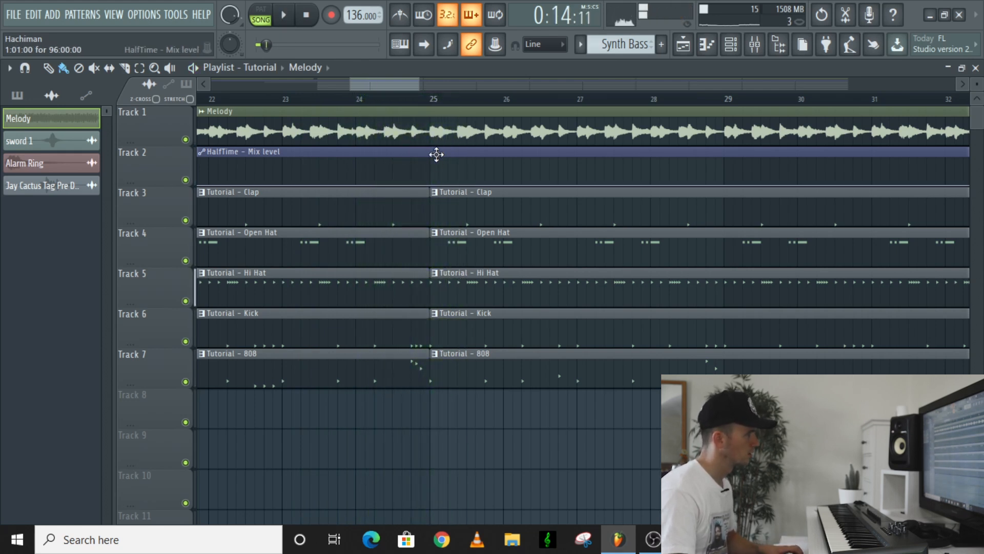
left_click_drag(488, 332, 474, 398)
left_click_drag(458, 349, 454, 192)
- Place the Womp channel's pattern on Track 8 at bar 25 and listen to the transition
left_click(731, 46)
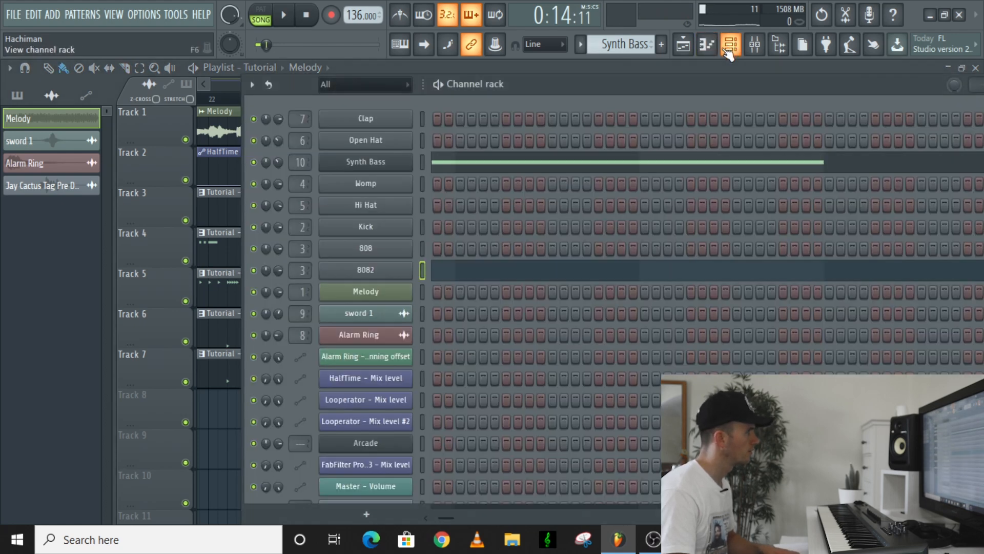
left_click(423, 183)
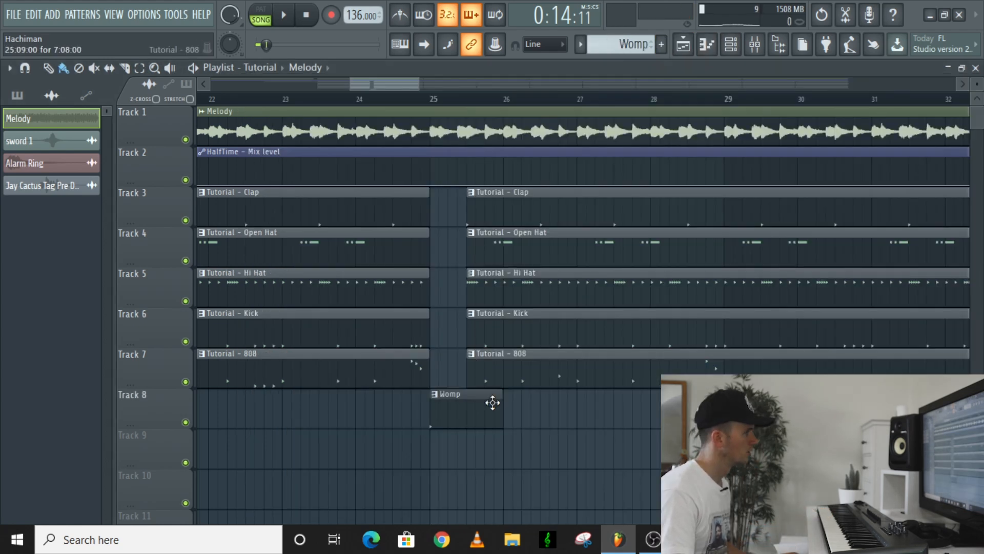
scroll(450, 415, "down", 3)
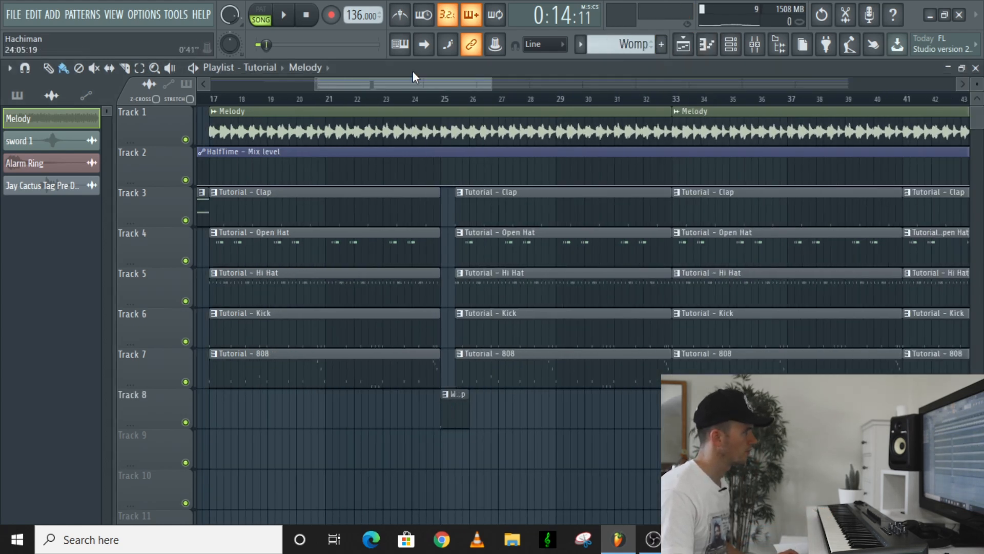
left_click(413, 97)
key("space")
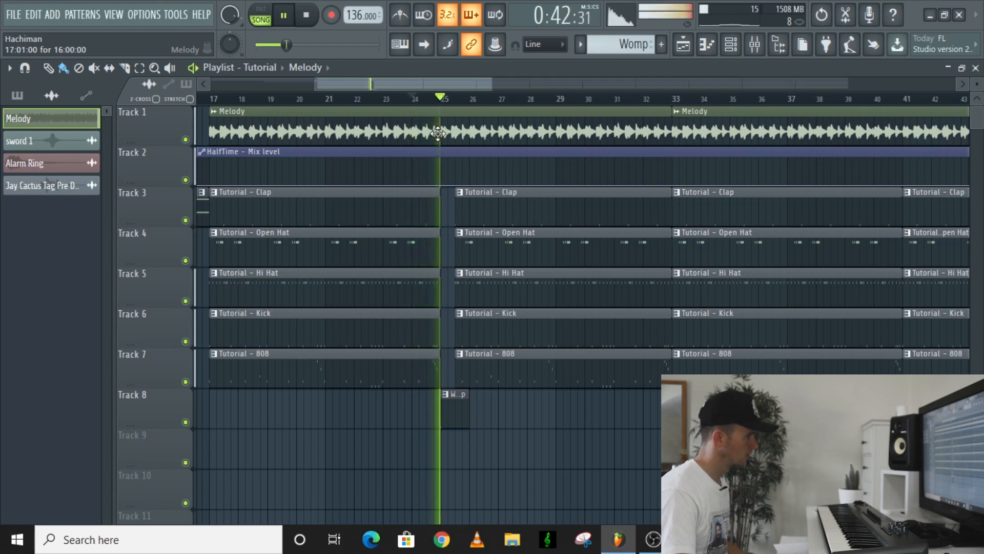
key("space")
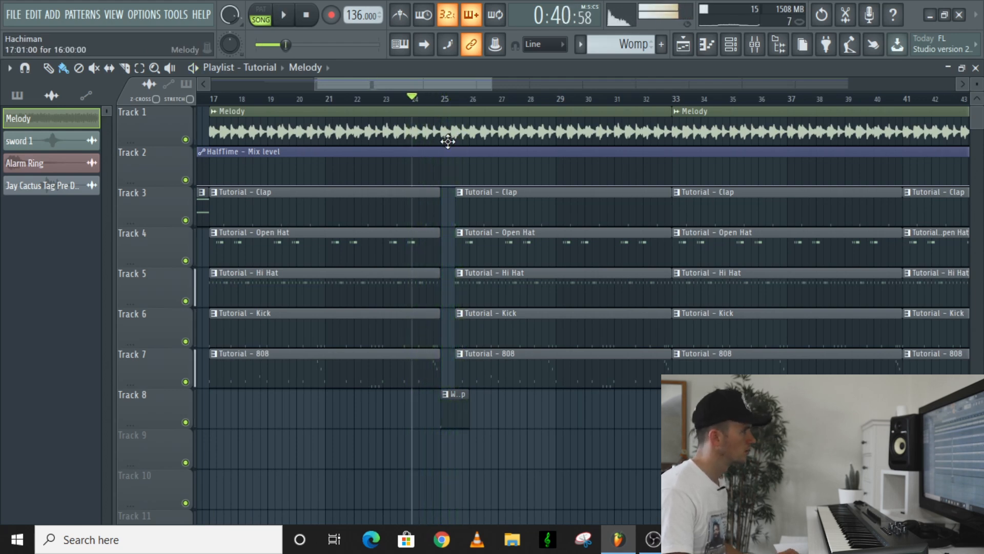
- Cut the melody out of the first beat of bar 25 and play back the transition
scroll(435, 135, "up", 5)
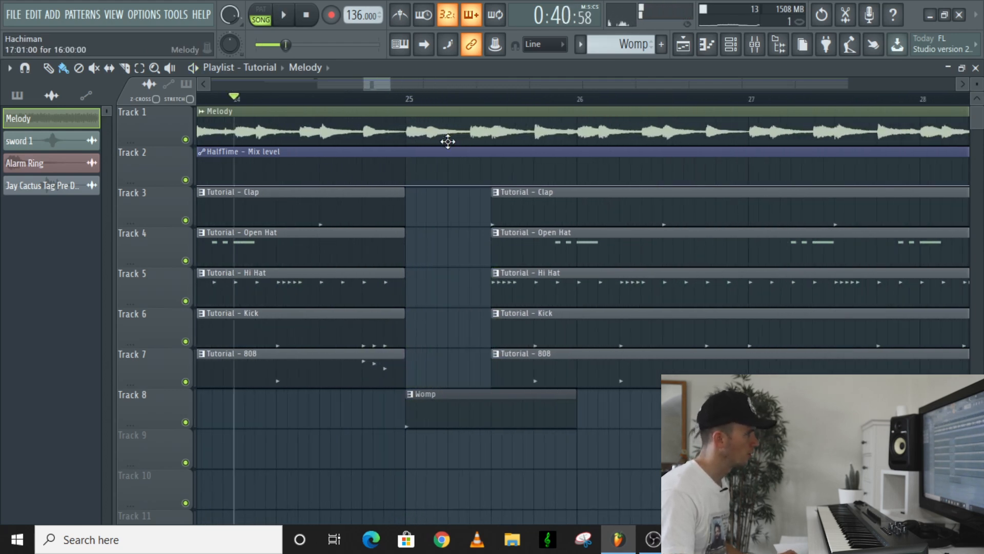
right_click(413, 130)
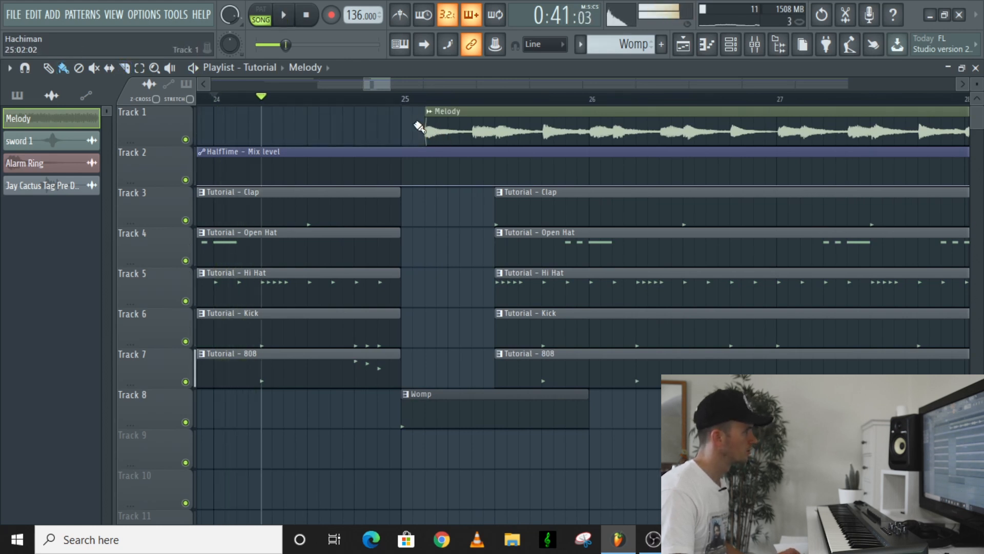
key("ctrl+z")
key("c")
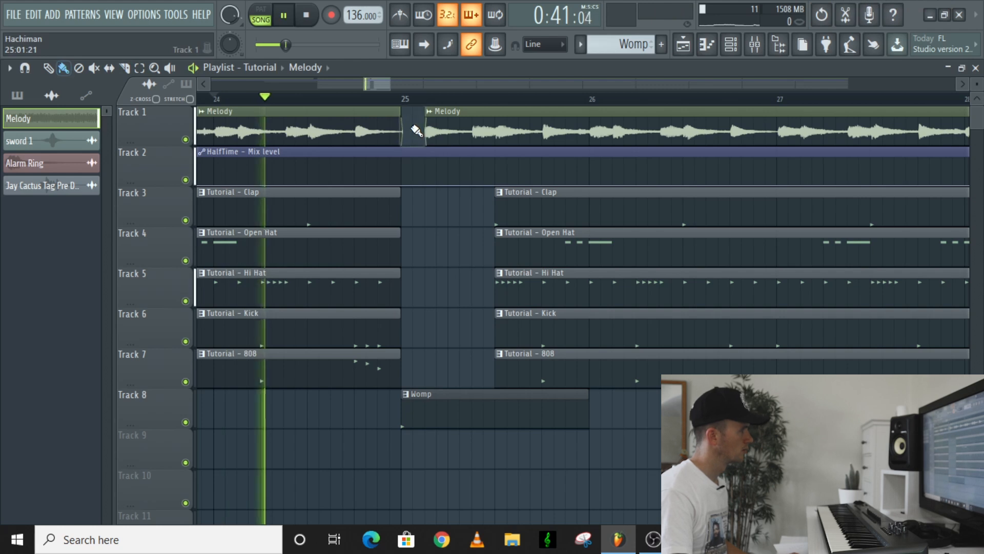
key("space")
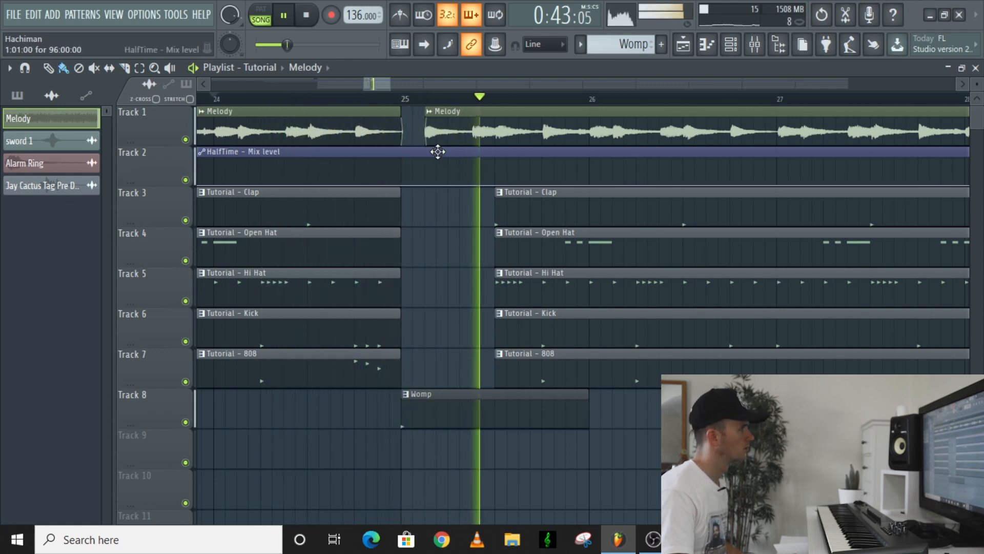
key("space")
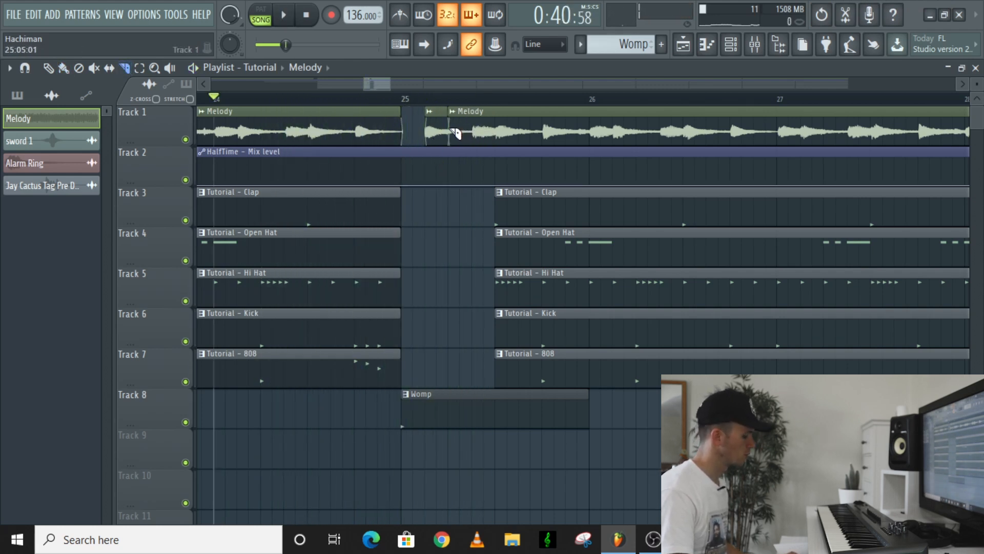
right_click(437, 124)
key("space")
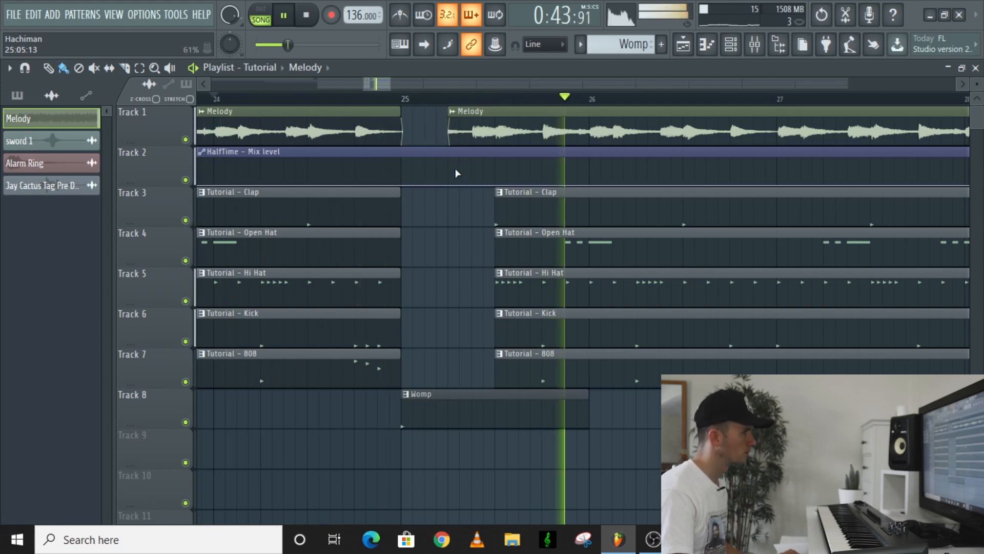
scroll(457, 179, "down", 5, "ctrl")
scroll(457, 179, "down", 3, "ctrl")
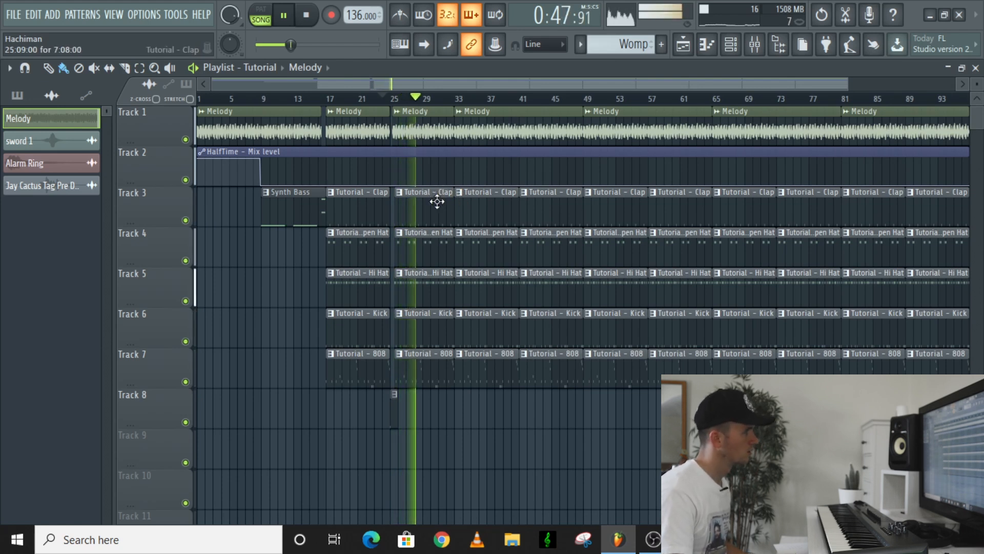
- Add the Alarm Ring sample to Track 9 and position it at 25:13
key("space")
left_click_drag(72, 162, 402, 446)
scroll(472, 457, "up", 5, "ctrl")
key("space")
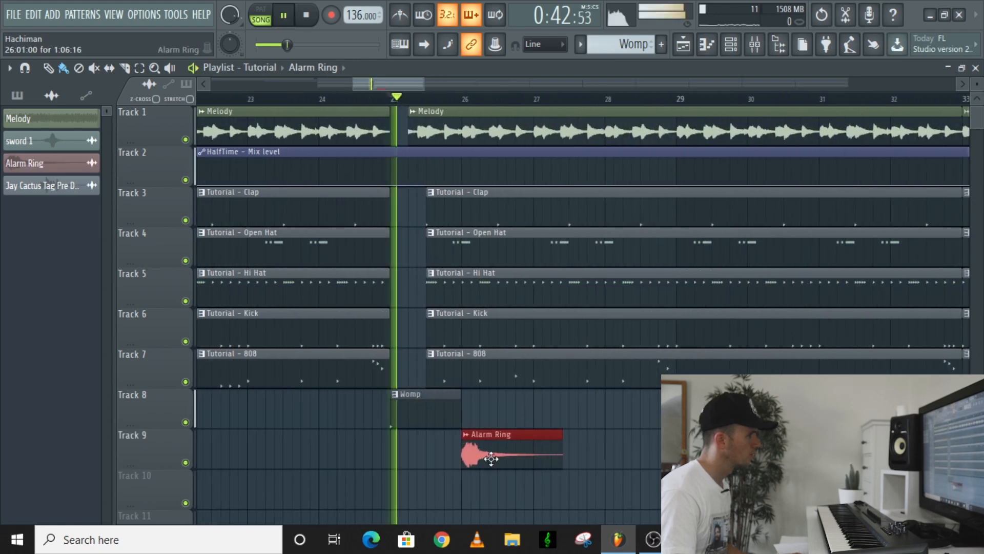
left_click_drag(491, 457, 478, 450)
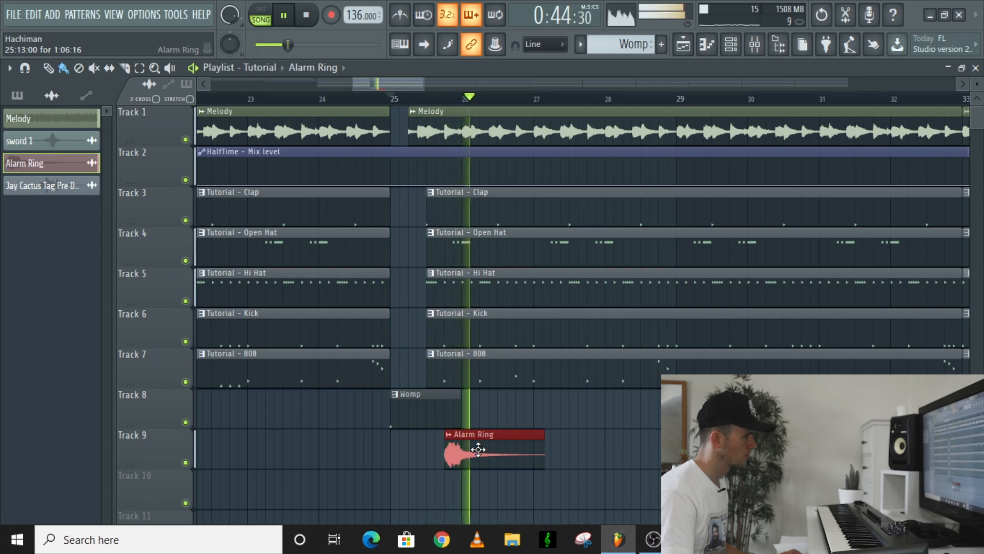
- Repeat the Alarm Ring clip on Track 9 every two bars, at 27:13, 29:13 and 31:13, and listen
key("ctrl+b")
left_click_drag(565, 470, 619, 484)
key("space")
key("space")
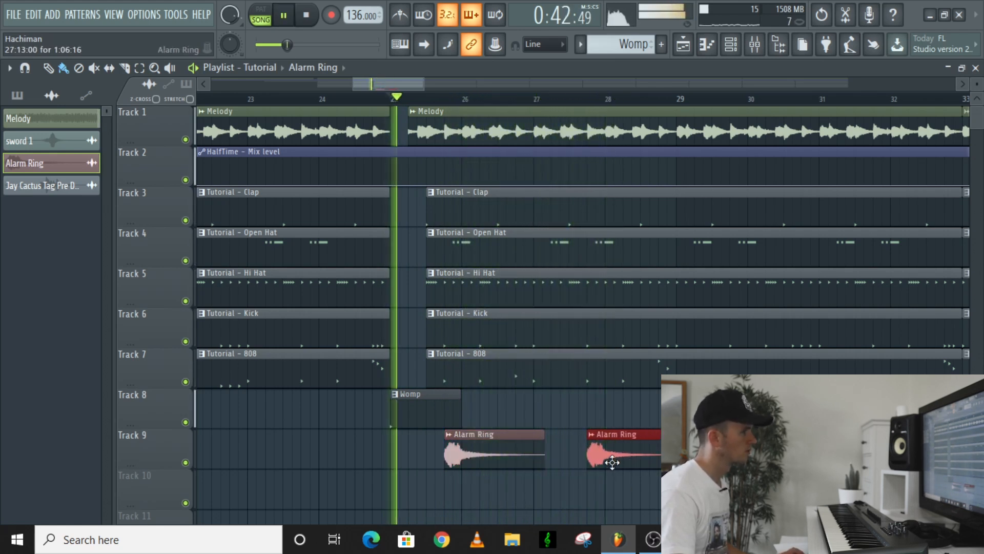
scroll(612, 463, "down", 1)
scroll(636, 462, "down", 4)
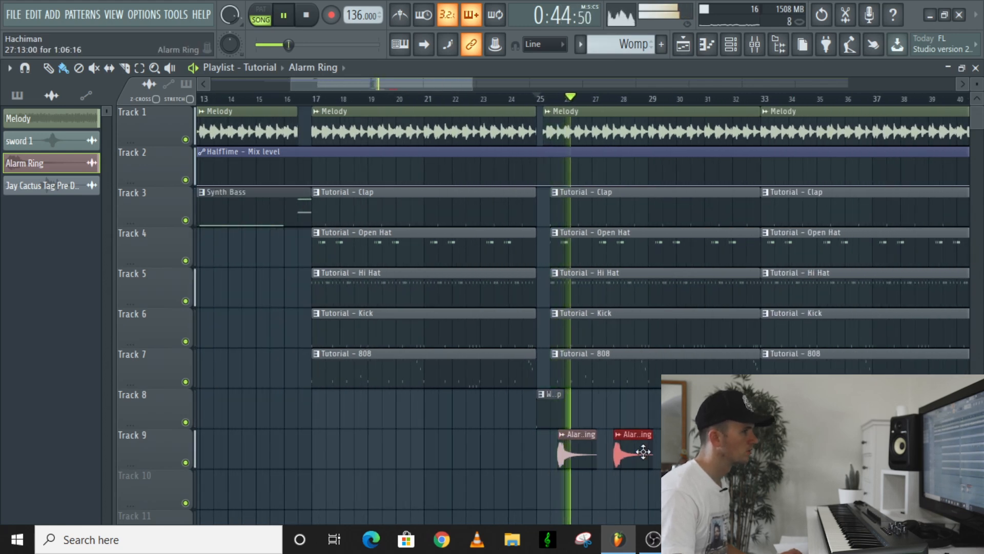
scroll(635, 462, "up", 5)
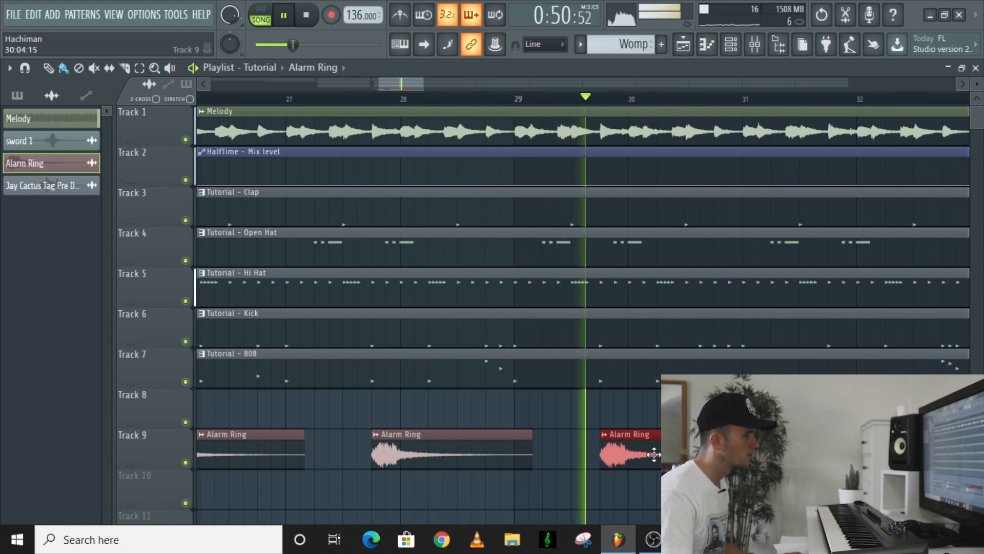
key("space")
scroll(424, 417, "down", 4)
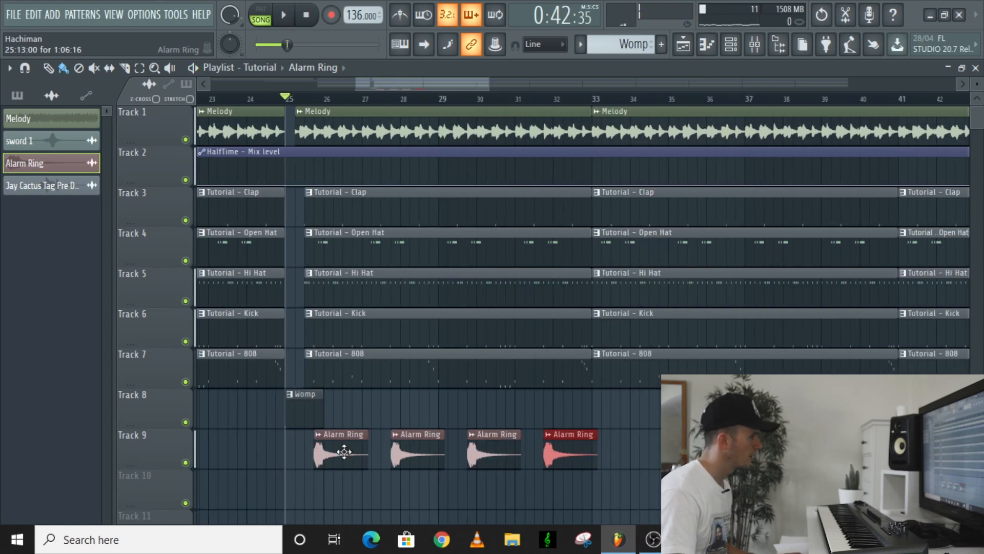
double_click(344, 451)
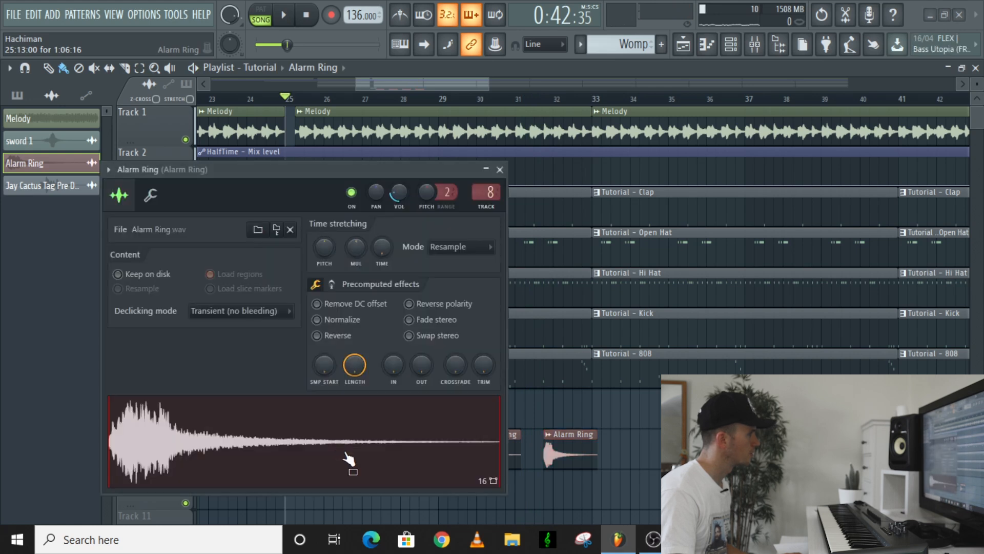
left_click(151, 195)
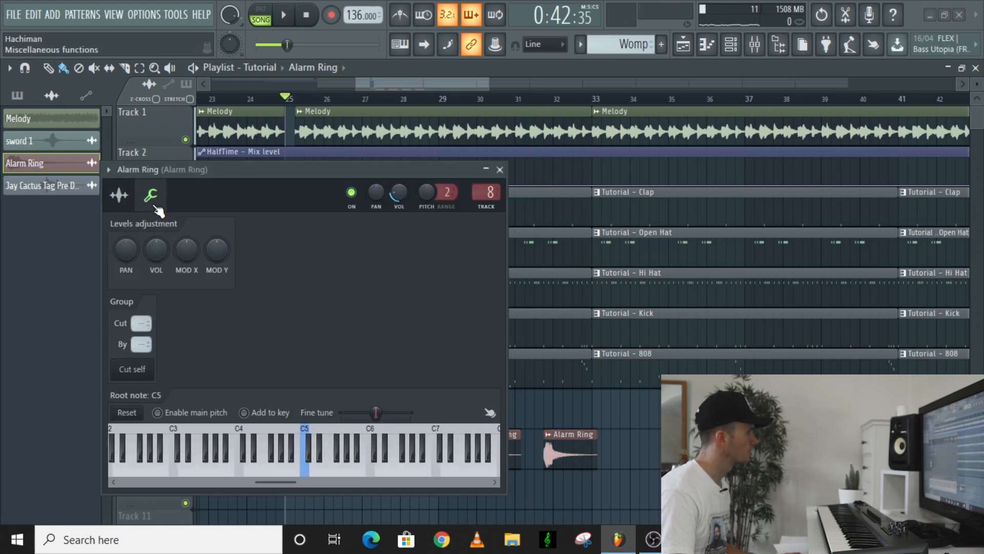
right_click(133, 247)
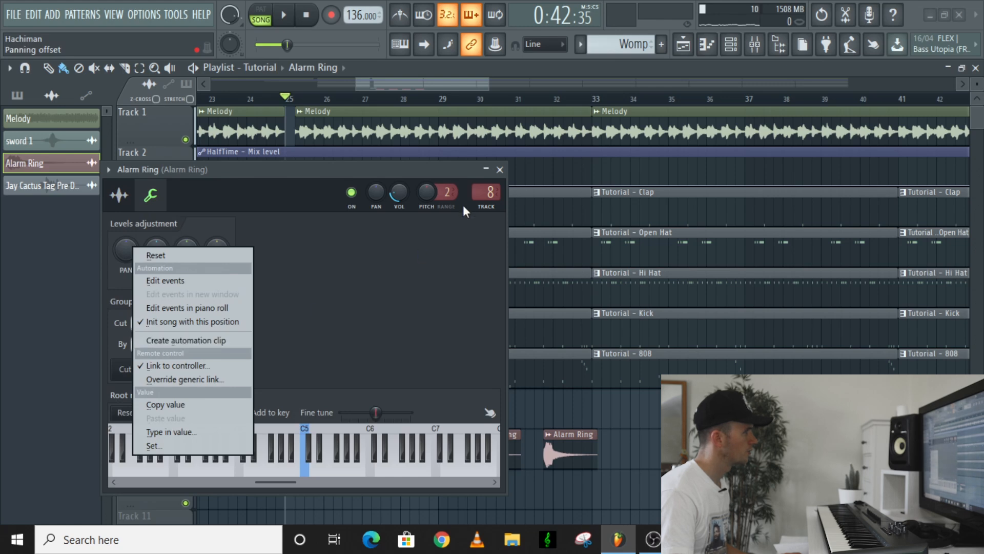
left_click(503, 169)
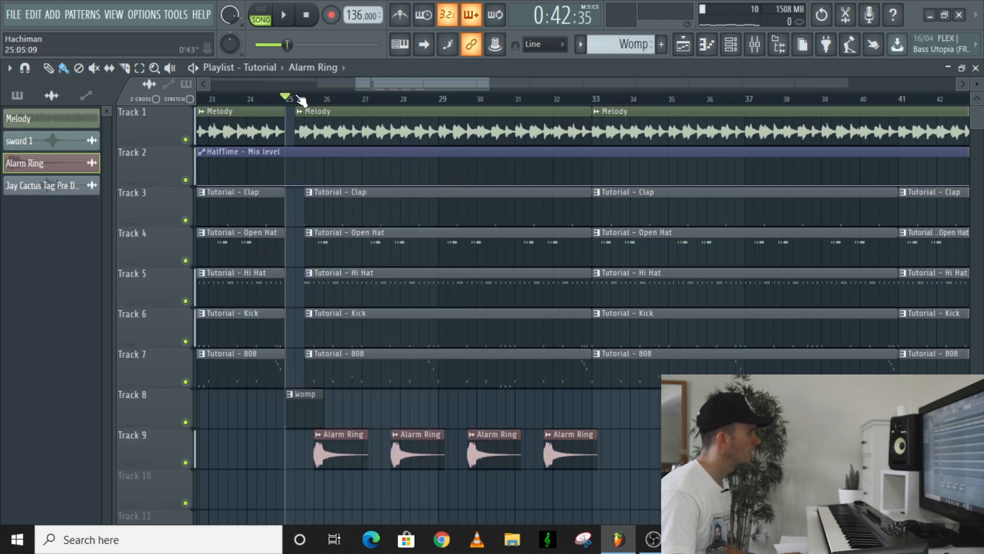
- Select bars 25 to 33 and create an automation clip there for the Alarm Ring's panning offset
left_click_drag(288, 97, 592, 103)
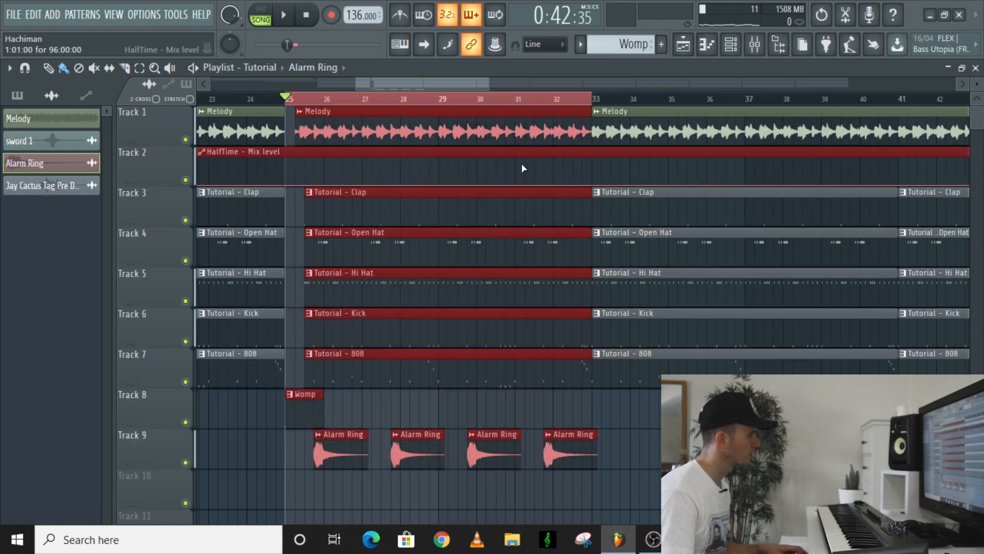
double_click(343, 442)
left_click(150, 196)
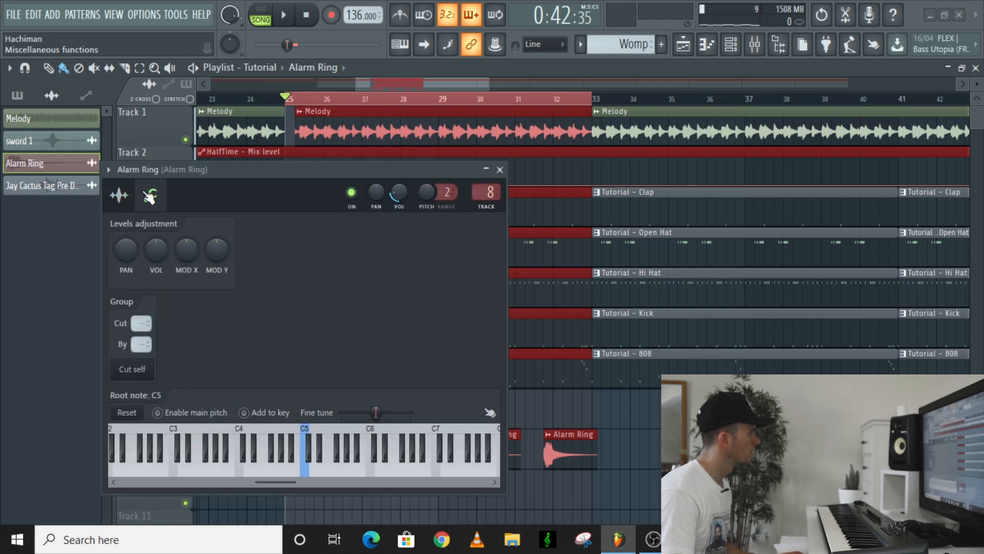
right_click(127, 252)
left_click(201, 346)
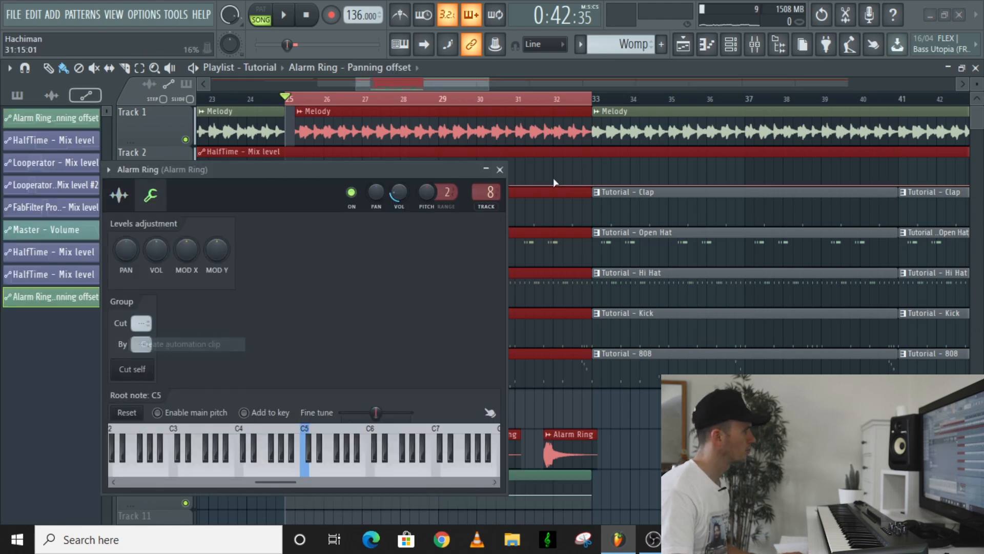
left_click(500, 169)
- Lower the first point of the Alarm Ring panning automation to 21% and add a matching 21% point at 27:13
scroll(326, 395, "down", 2)
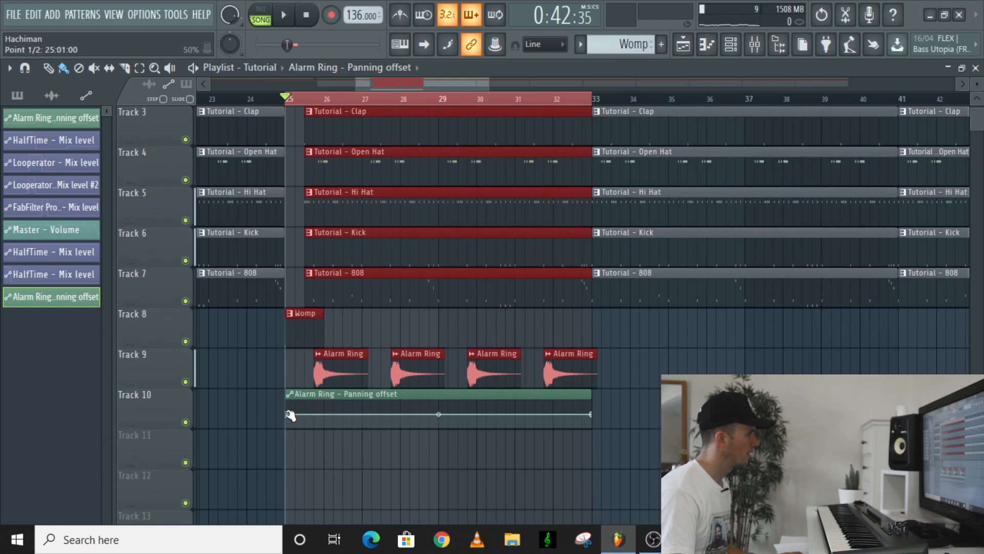
left_click_drag(290, 415, 289, 418)
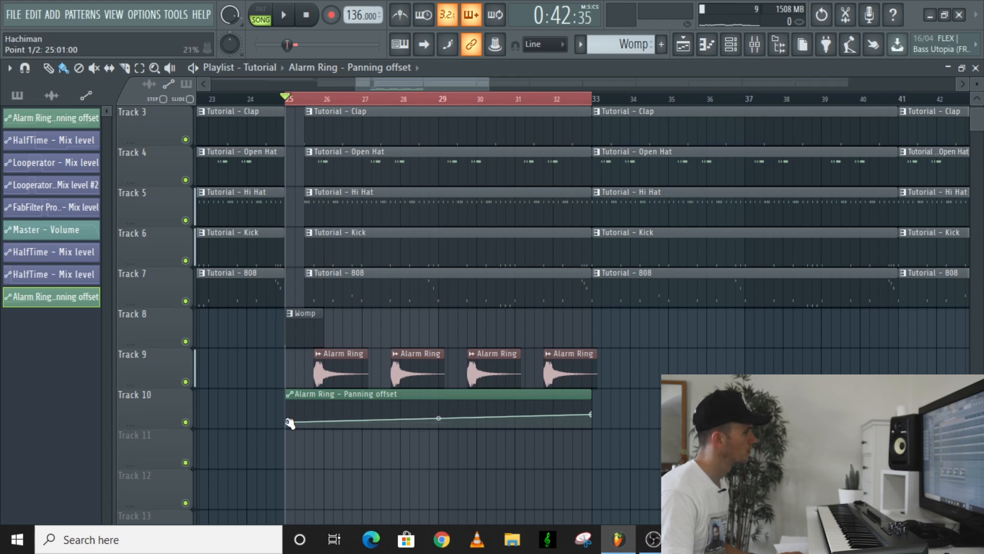
right_click(288, 423)
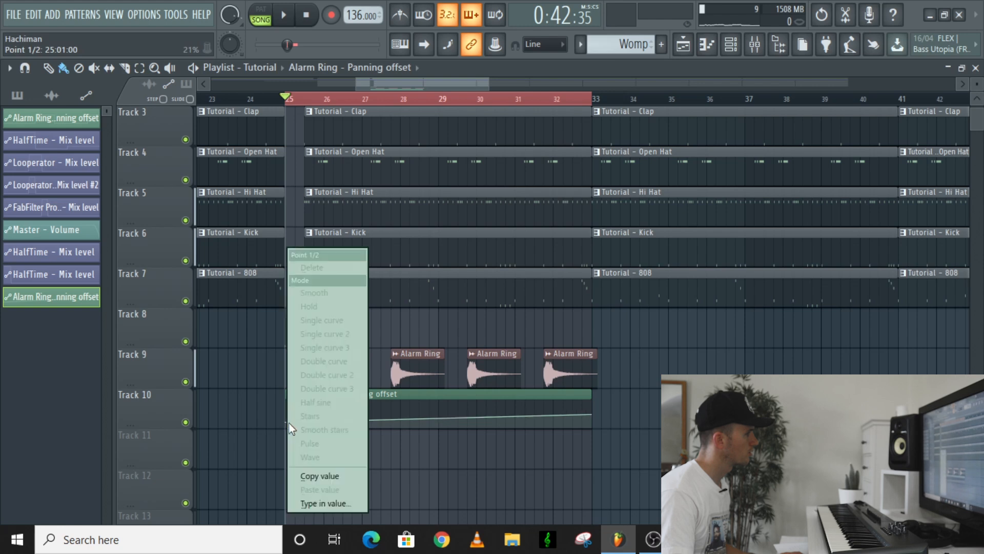
left_click(321, 476)
right_click(389, 422)
right_click(389, 421)
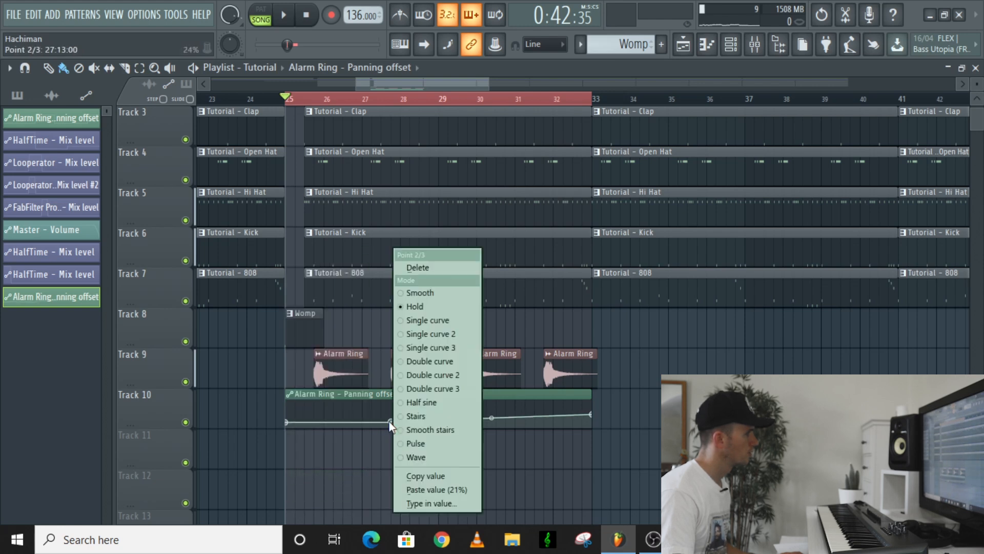
left_click(426, 489)
scroll(419, 423, "up", 3)
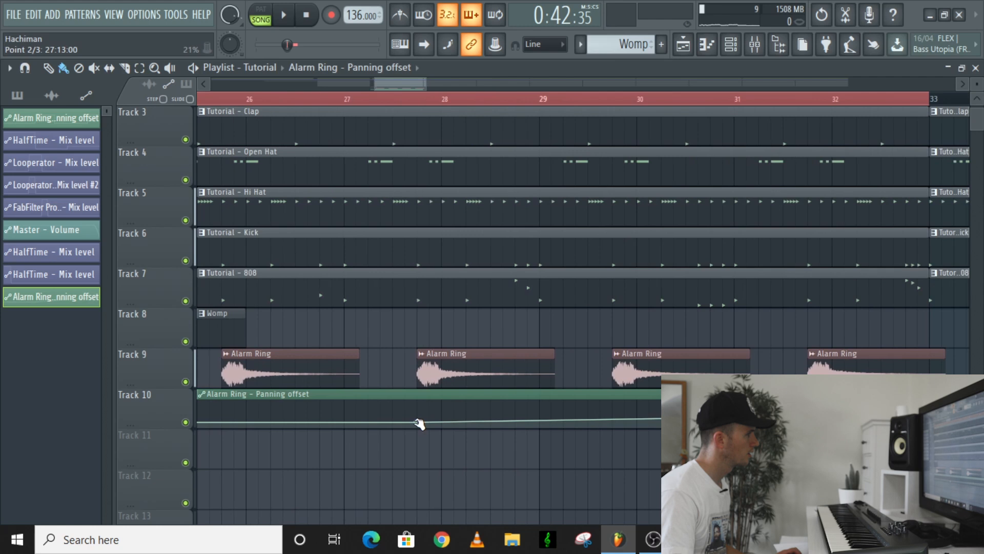
- Step the panning automation up to 71% at 27:13, hold that value until 29:03, and drop it back down there
left_click(417, 406)
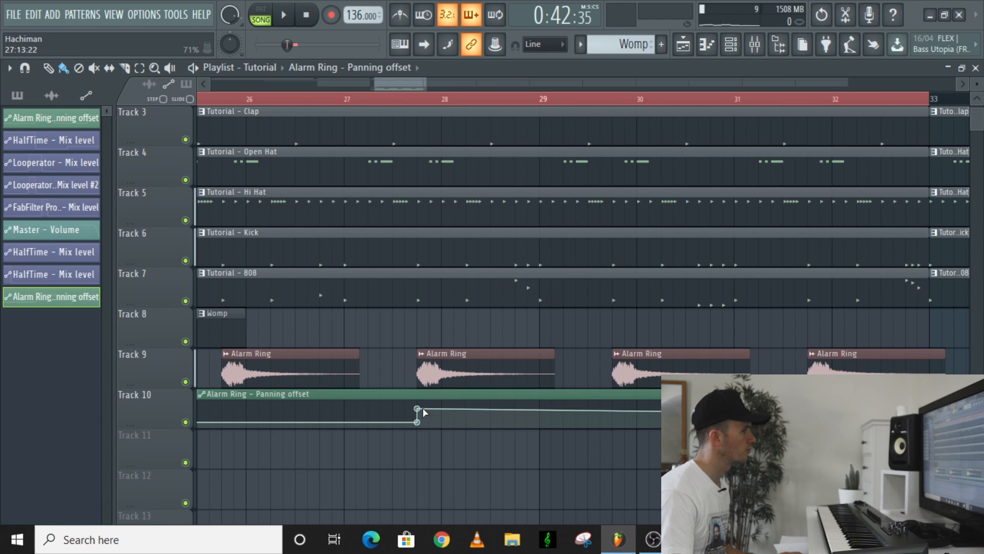
right_click(419, 409)
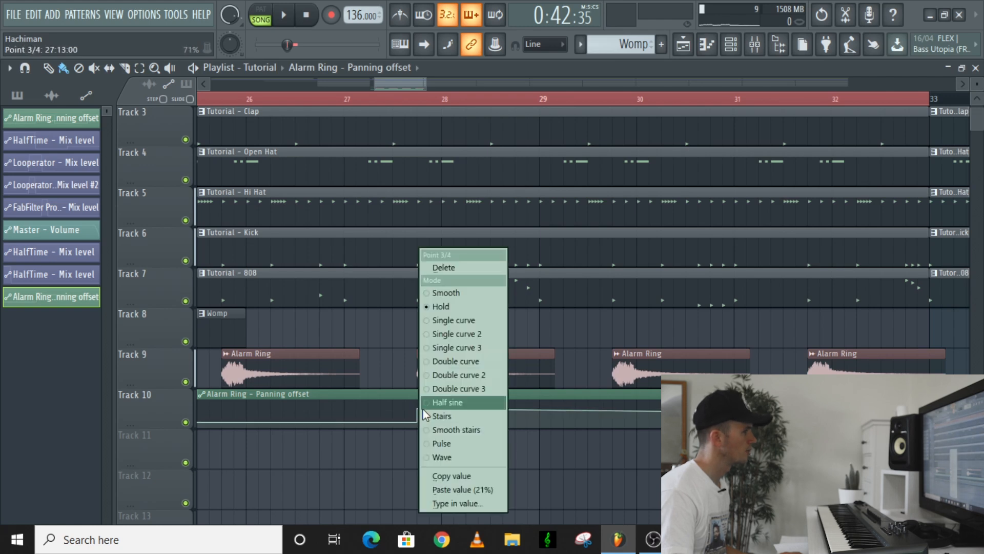
left_click(459, 477)
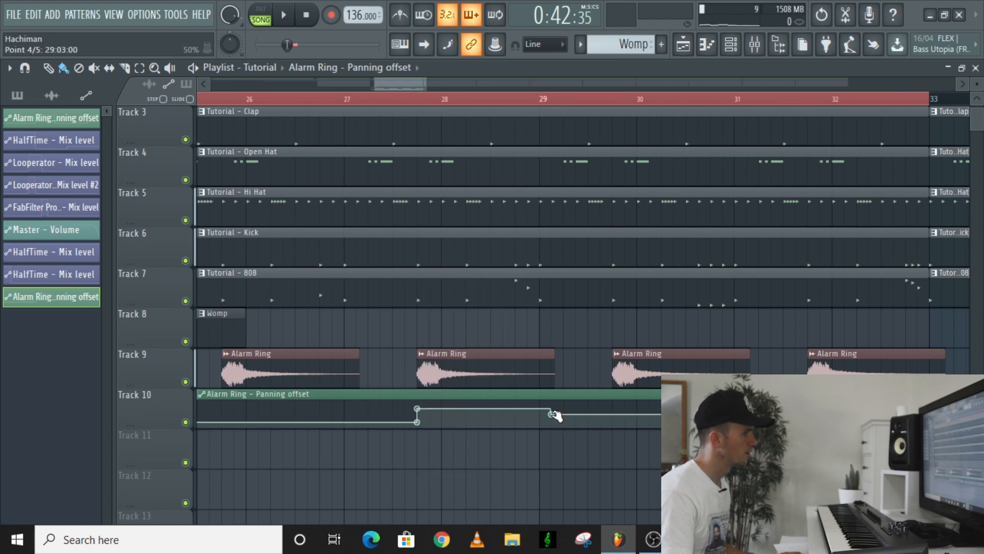
right_click(553, 410)
left_click(583, 484)
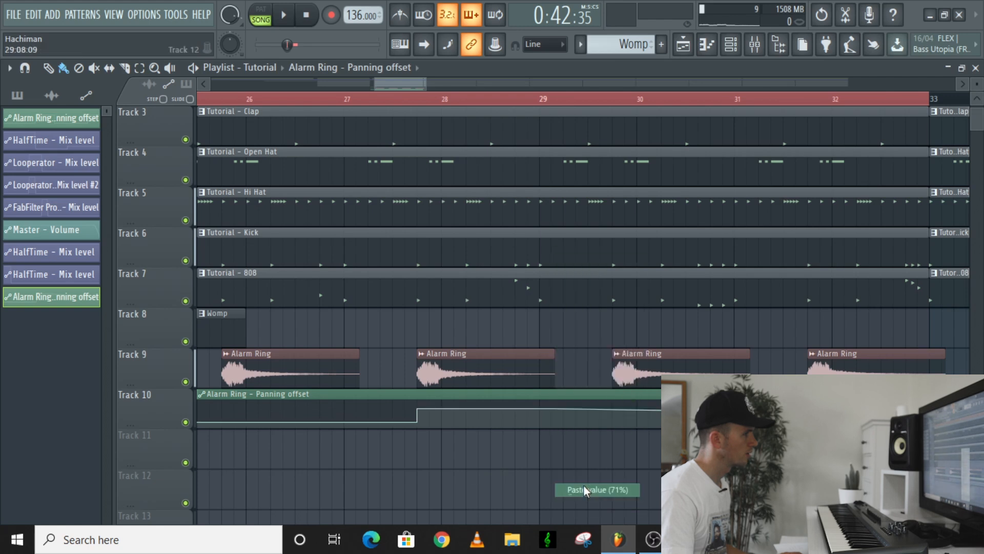
left_click(553, 426)
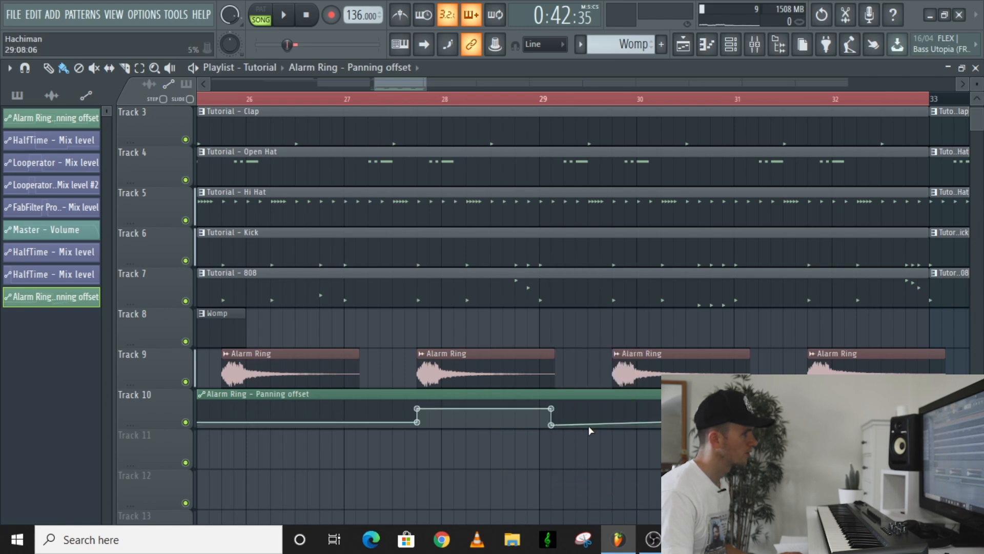
- Copy the 21% value for the second low panning section, step the panning up again for the fourth Alarm Ring, and play it back
scroll(303, 420, "down", 3)
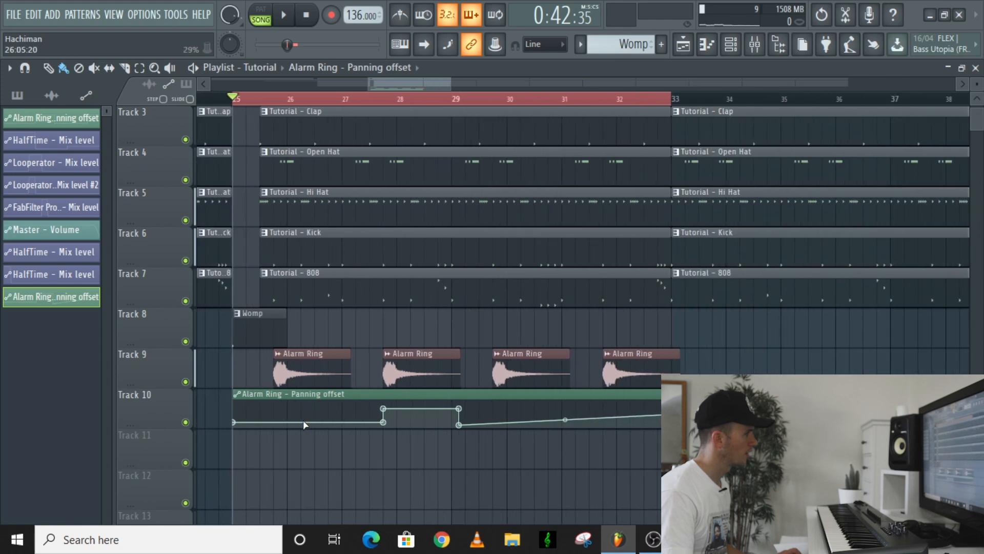
right_click(386, 423)
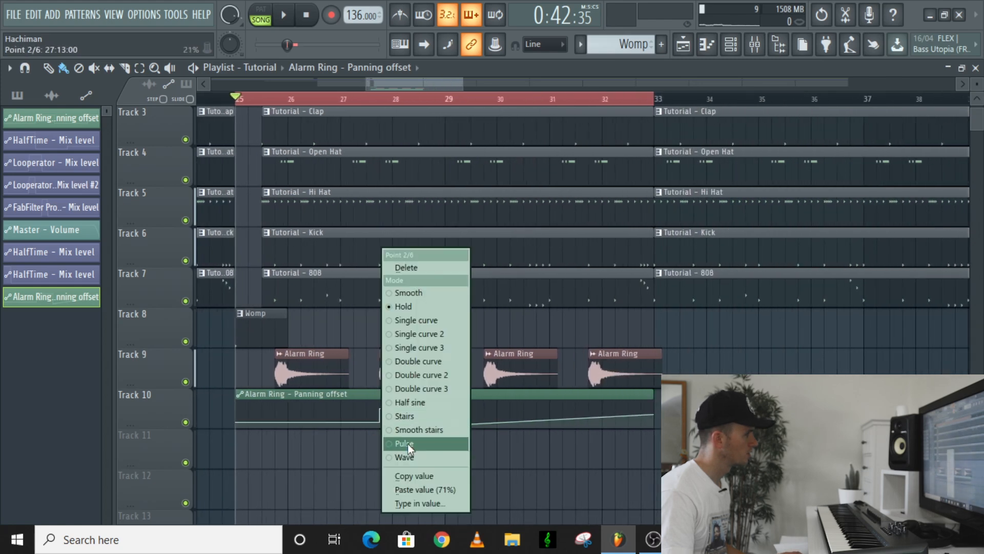
left_click(424, 476)
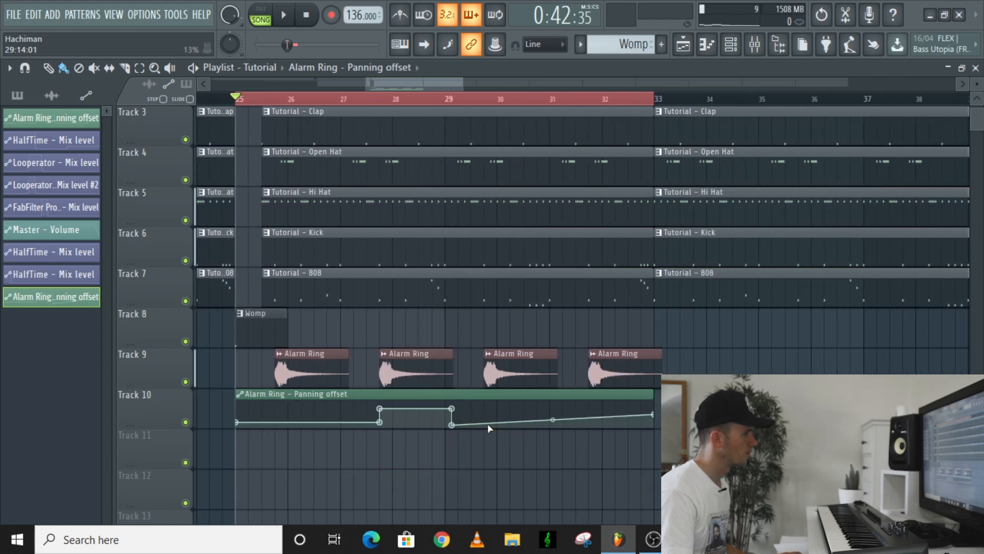
key("space")
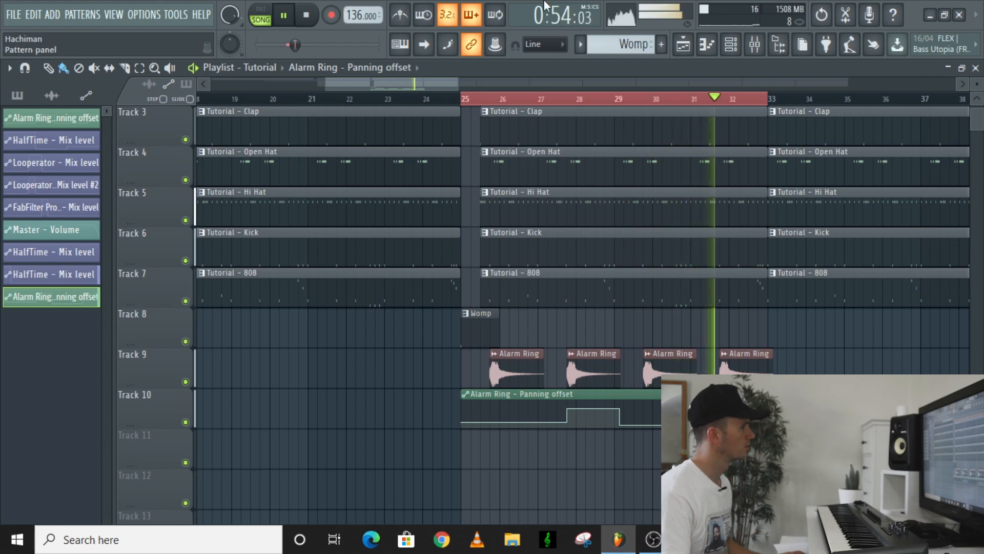
scroll(533, 302, "down", 2)
scroll(544, 257, "up", 2)
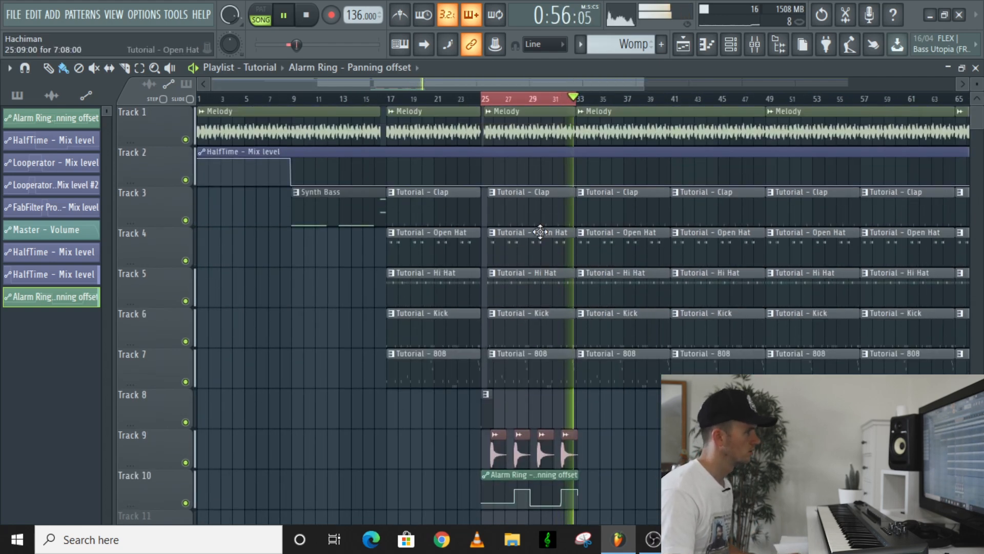
key("space")
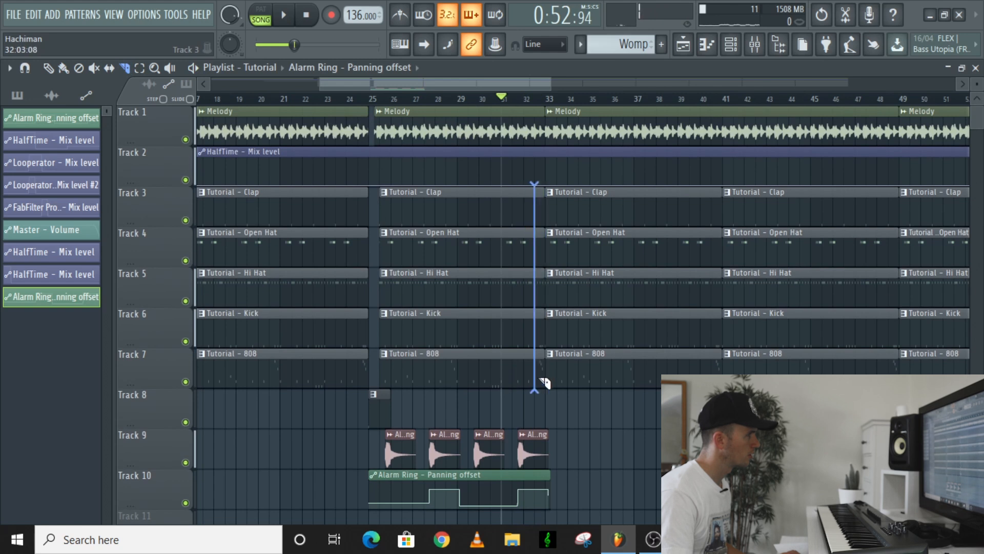
- Slice the drum and 808 clips on Tracks 3 to 7 at bar 32 and remove them up to bar 33
mouse_move(540, 394)
left_mouse_down()
mouse_move(535, 197)
mouse_move(541, 219)
left_mouse_up()
key("space")
key("space")
- Place the sword 1 sample on Track 11 so that its peak lands on bar 33, and play back the section
left_click(66, 98)
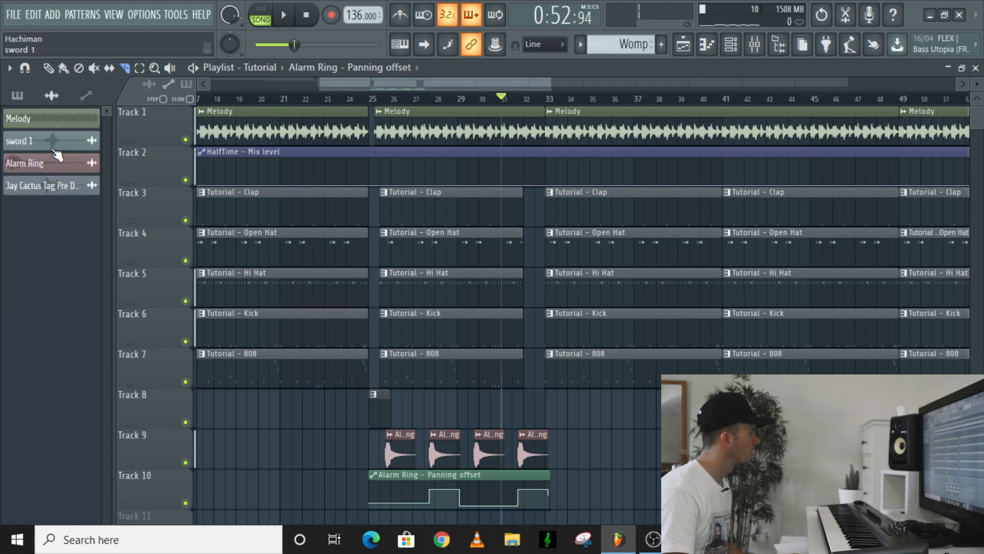
left_click_drag(57, 148, 549, 438)
scroll(549, 438, "up", 5)
key("space")
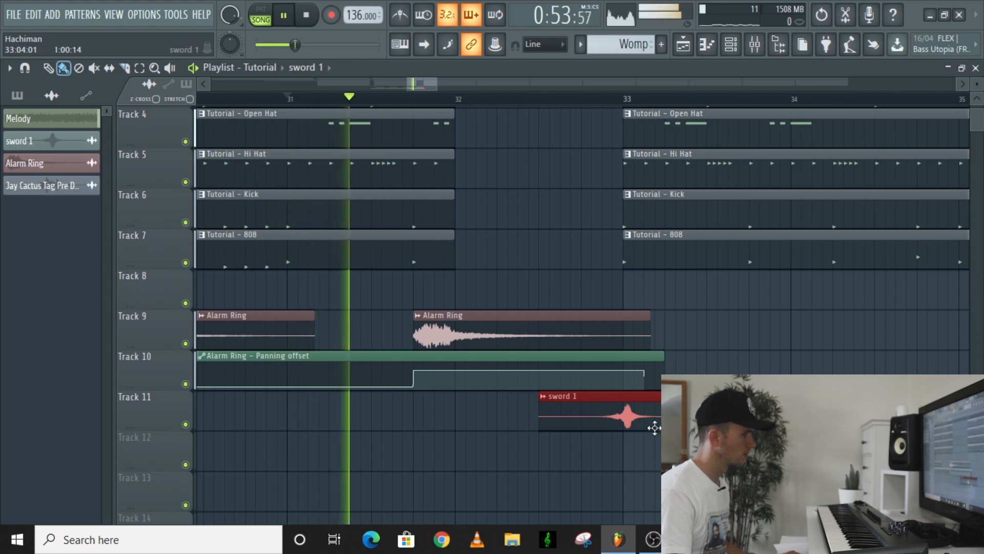
left_click_drag(654, 414, 651, 413)
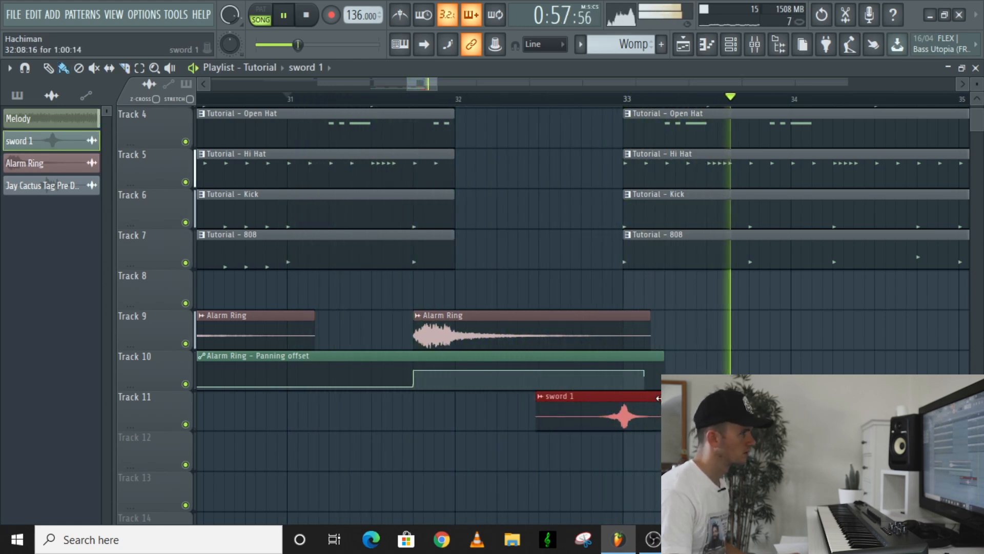
scroll(658, 397, "up", 3)
key("space")
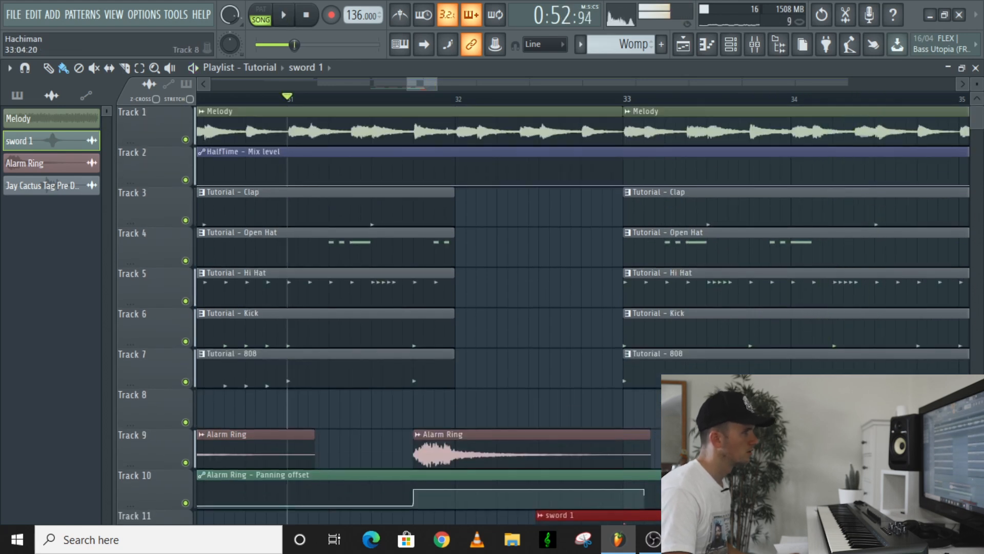
key("space")
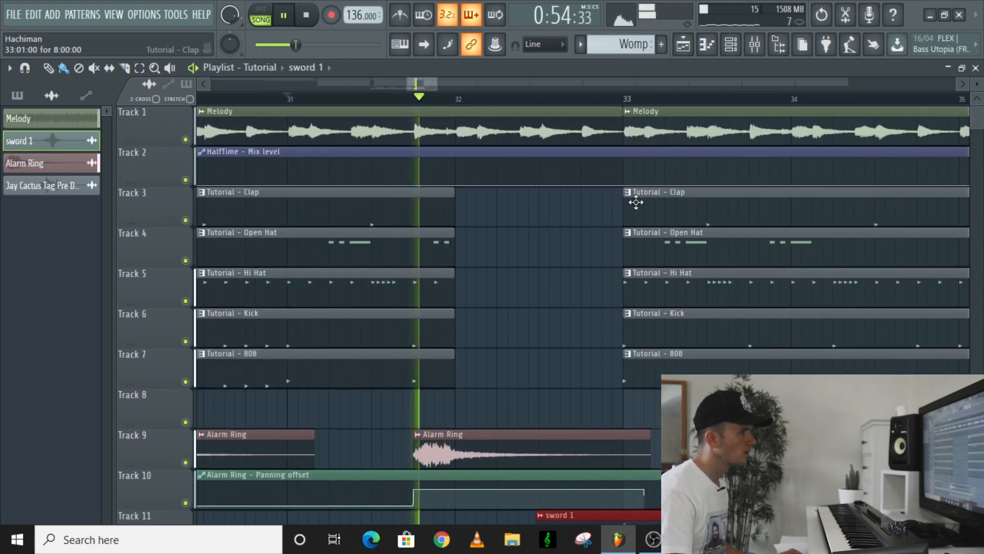
- Slice the drum and 808 clips on Tracks 3 to 7 at 34:01 and 34:09 and delete the pieces between the cuts
scroll(660, 266, "up", 3, "ctrl")
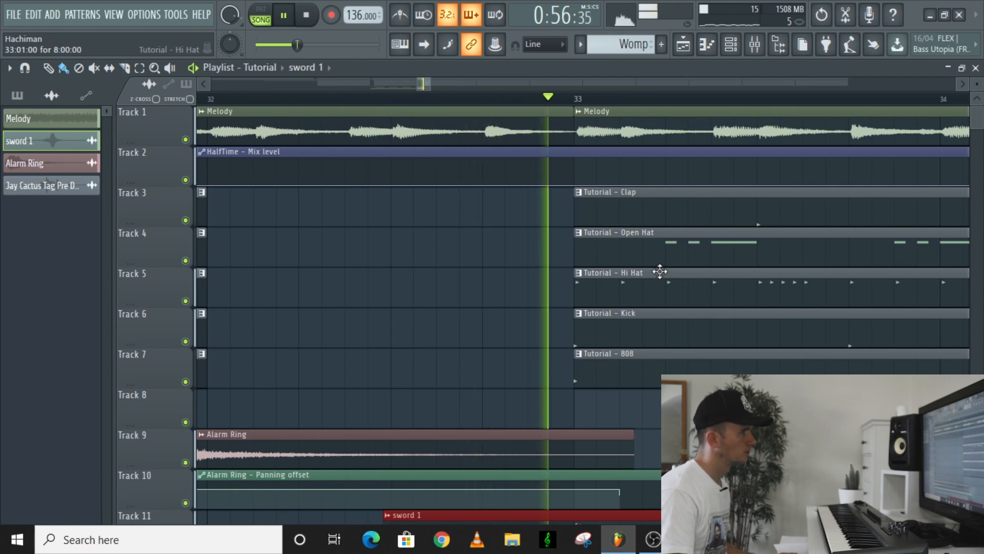
scroll(546, 78, "down", 3, "ctrl")
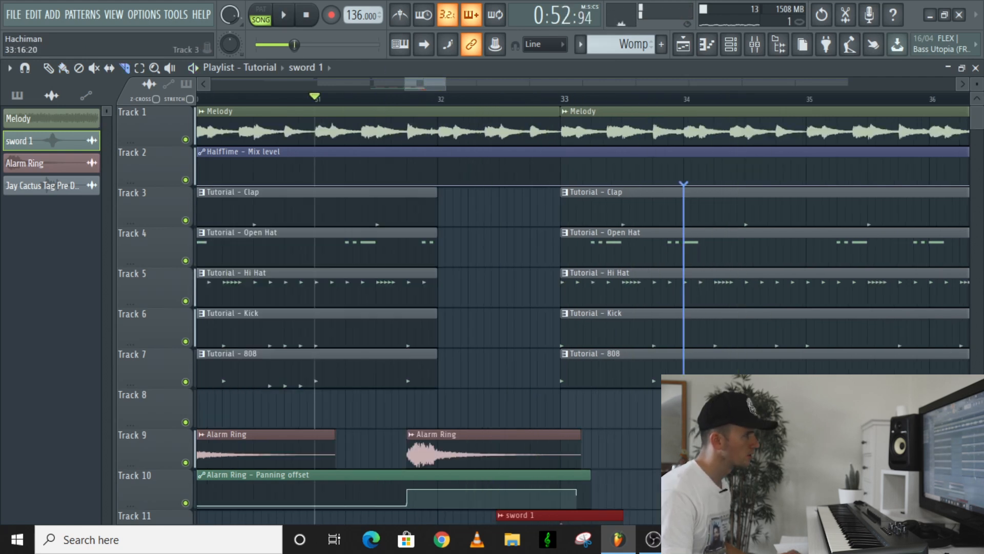
key("space")
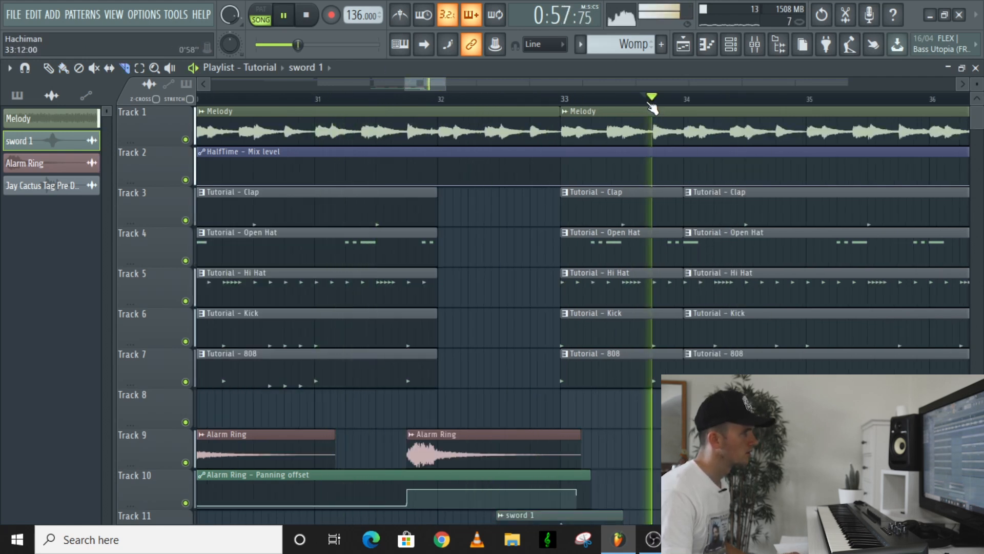
key("space")
key("space")
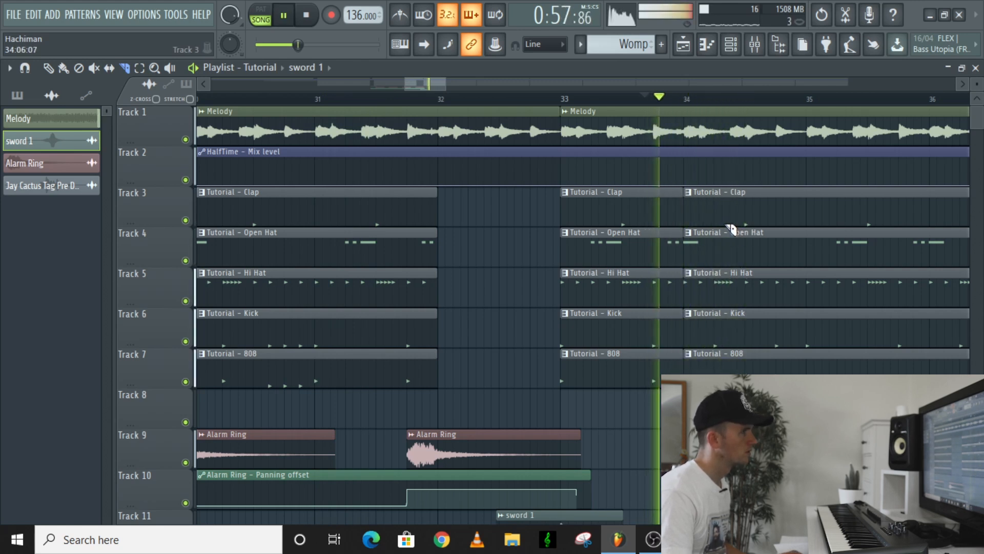
key("space")
left_click_drag(746, 370, 746, 371)
left_click_drag(702, 196, 724, 366, "ctrl")
key("Delete")
- Add a Womp clip on Track 8 at bar 34 and play back the transition
scroll(670, 368, "down", 4)
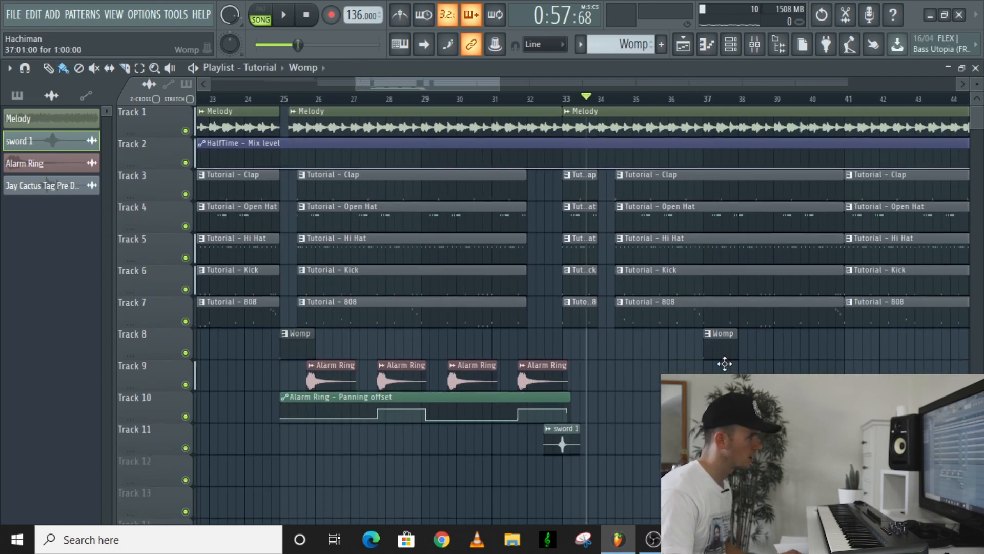
key("space")
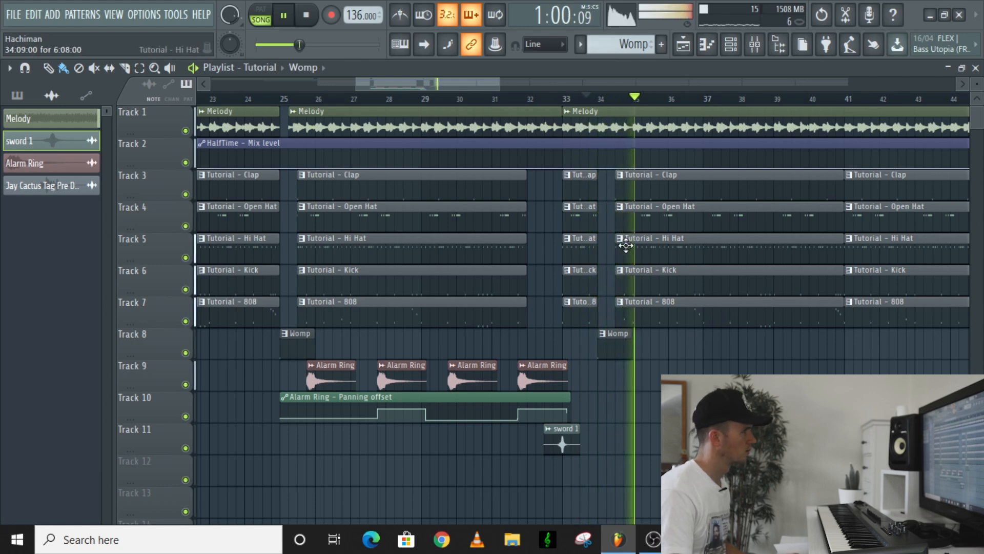
key("space")
- Cut the melody on Track 1 out of the first beat of bar 34 and start playback
key("c")
scroll(592, 175, "up", 2)
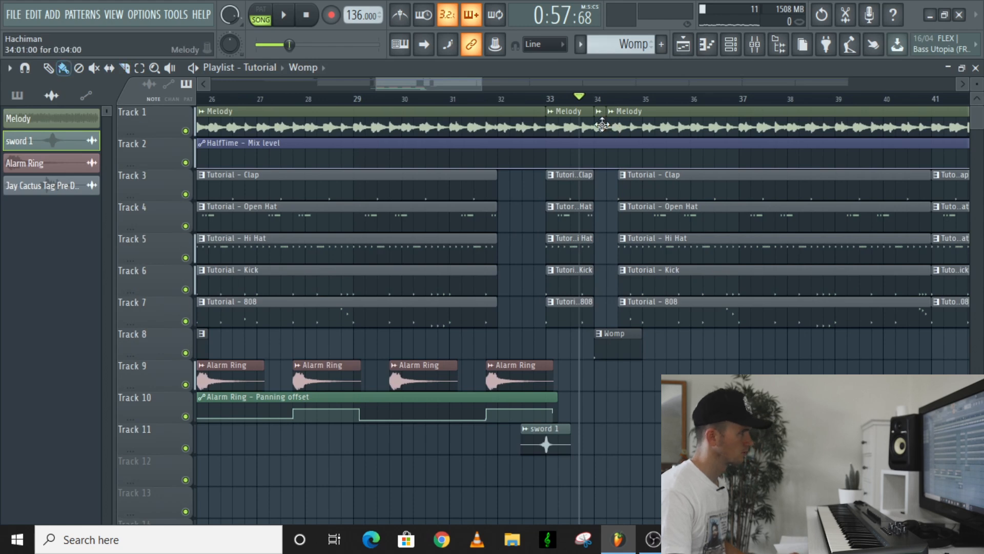
key("space")
- Replay the transition from bar 33 into bar 34 several times and review the surrounding arrangement
scroll(588, 190, "down", 3)
scroll(588, 192, "down", 1)
scroll(589, 195, "down", 3)
scroll(592, 199, "up", 4)
scroll(591, 200, "up", 1)
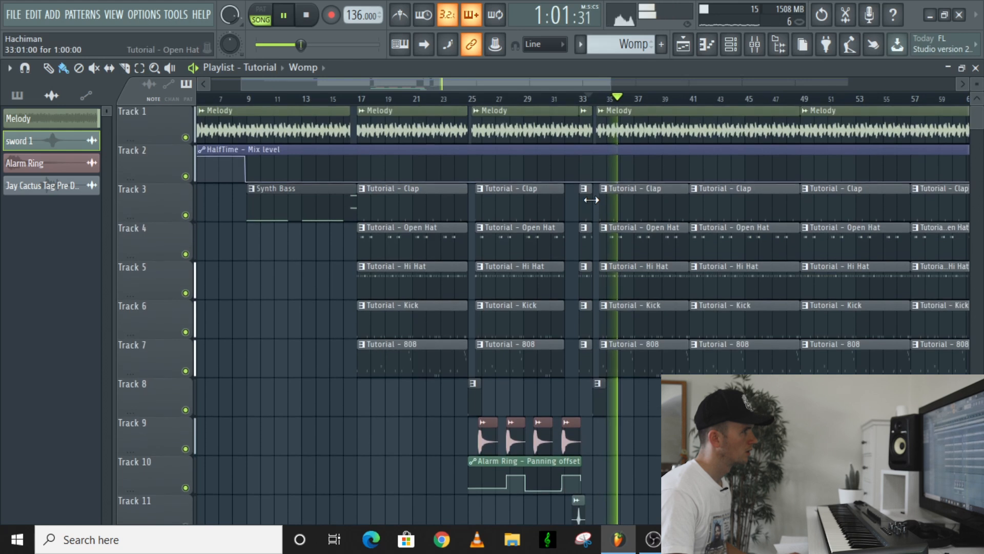
key("space")
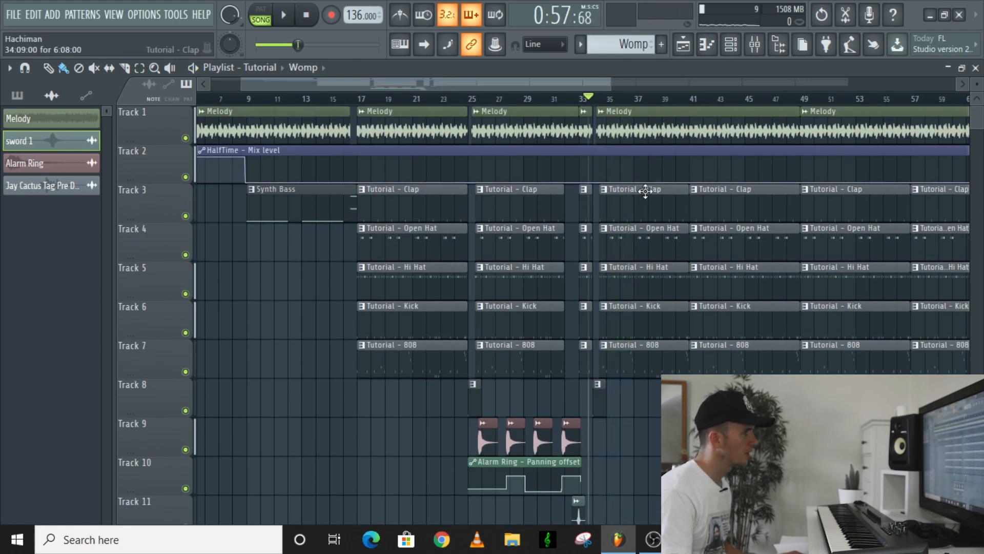
key("space")
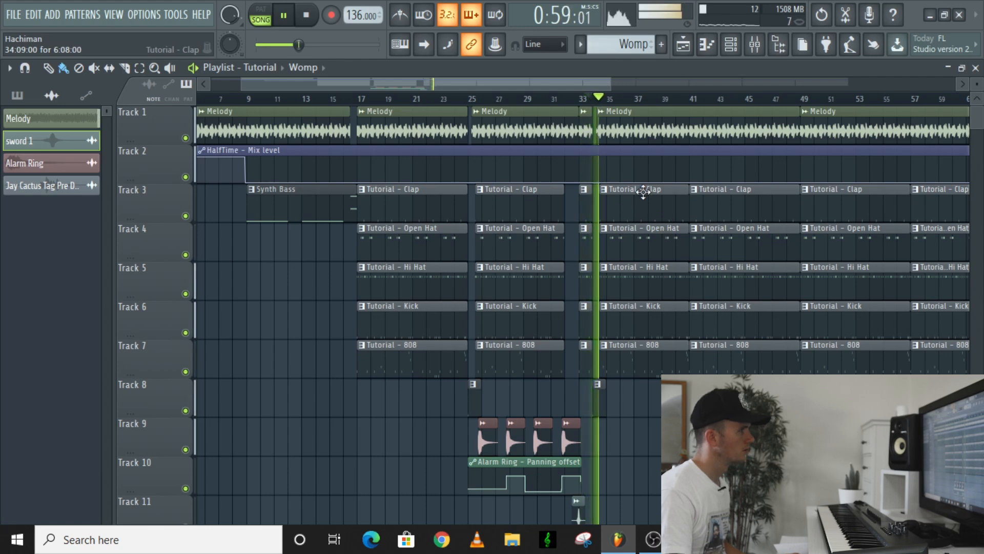
key("space")
scroll(641, 197, "up", 4, "ctrl")
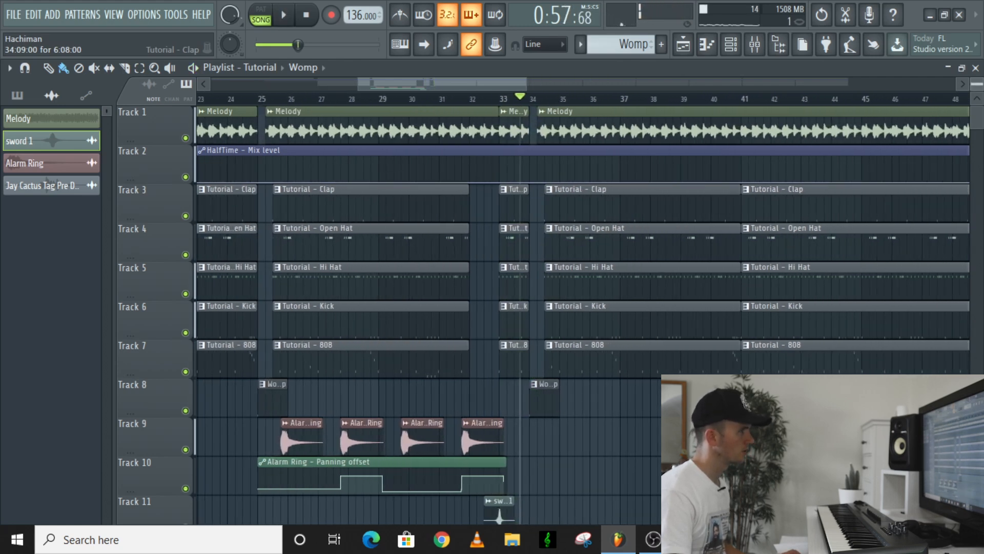
key("space")
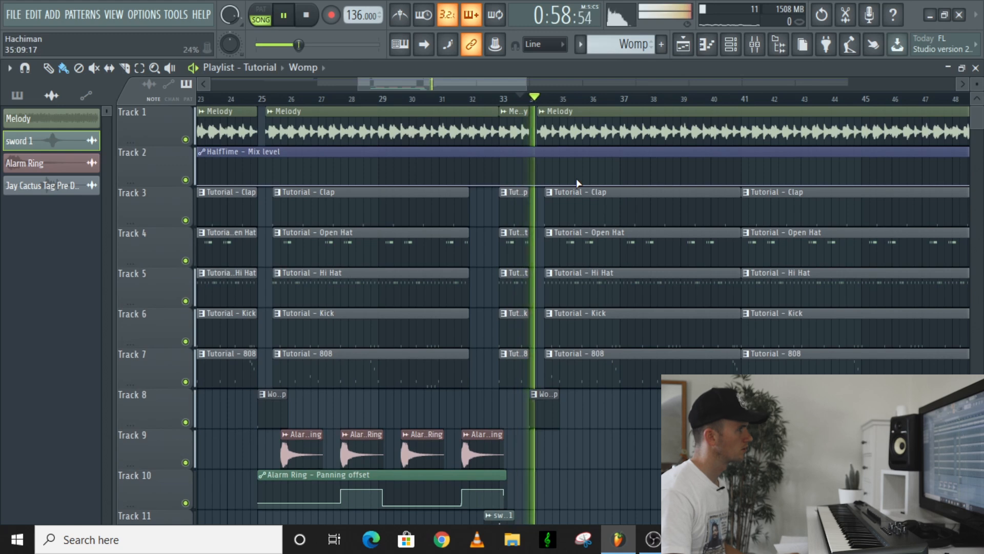
key("space")
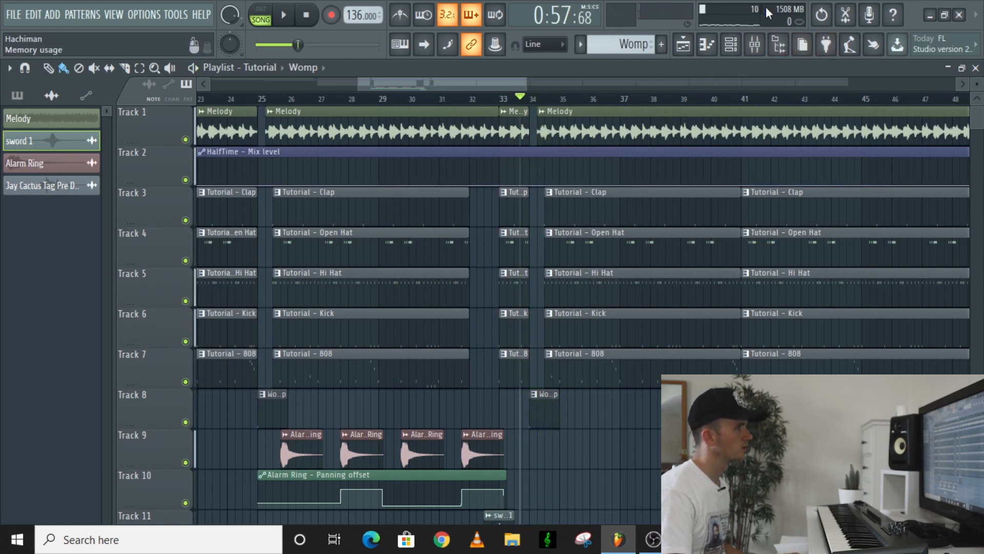
- Open Looperator on the Main Melody mixer track, enable the effect and audition it on the melody
left_click(754, 44)
left_click(60, 130)
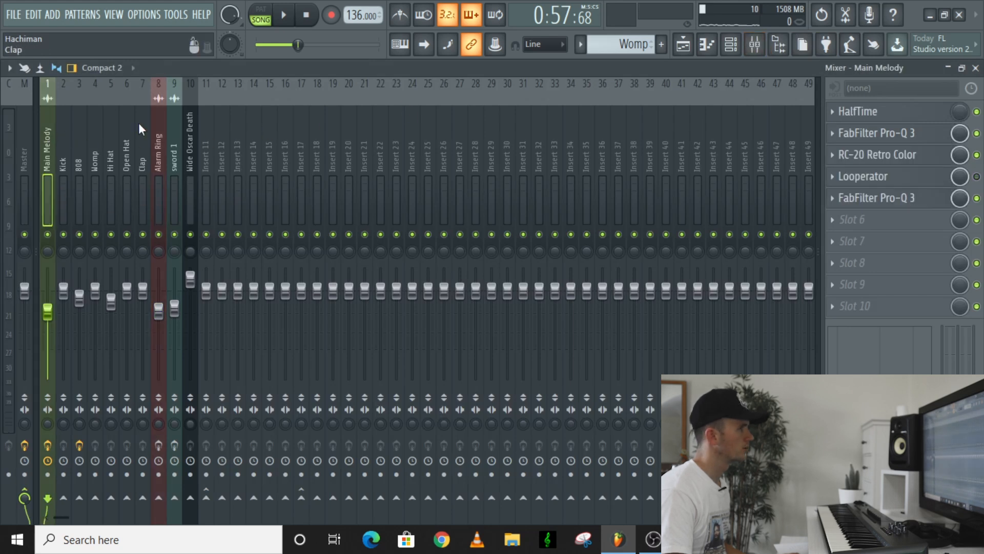
left_click(902, 178)
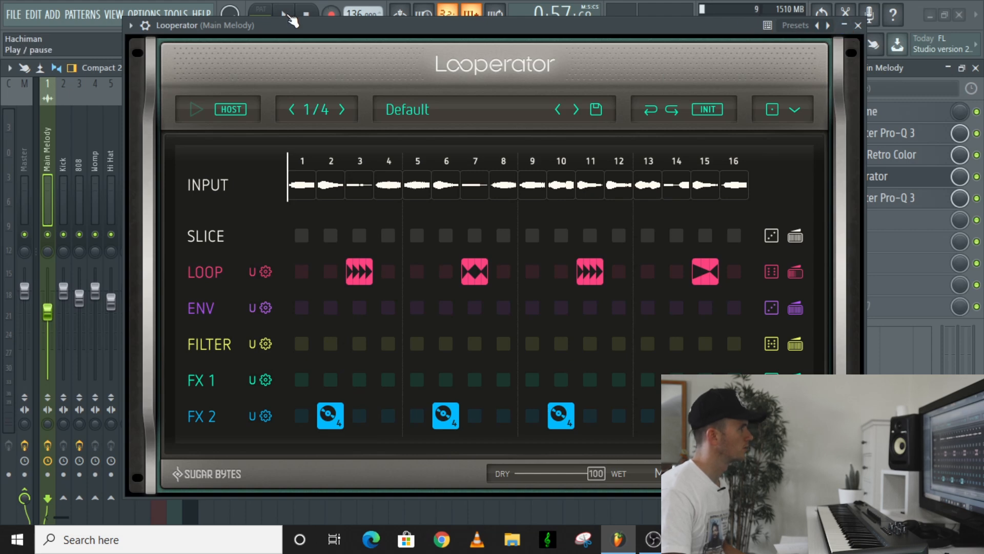
left_click(286, 15)
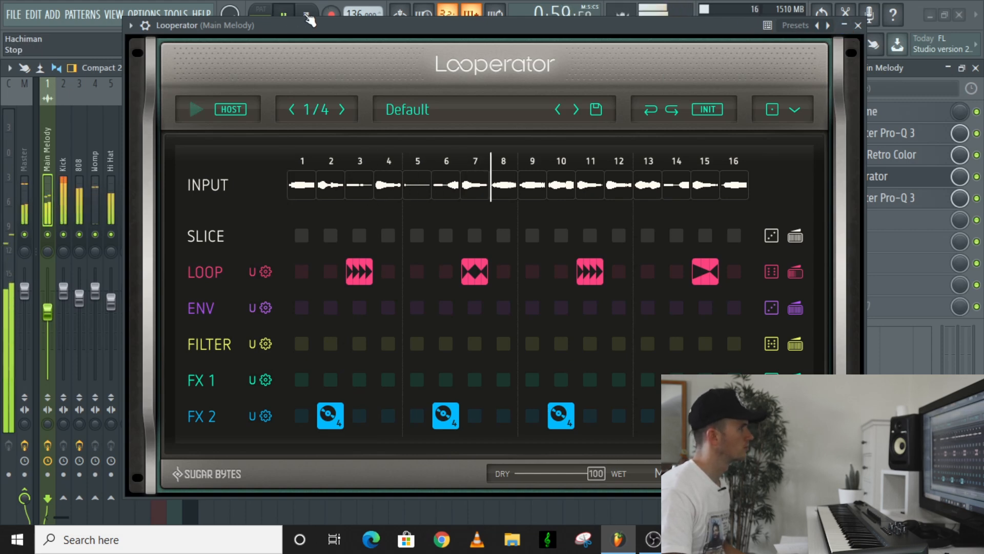
left_click(844, 25)
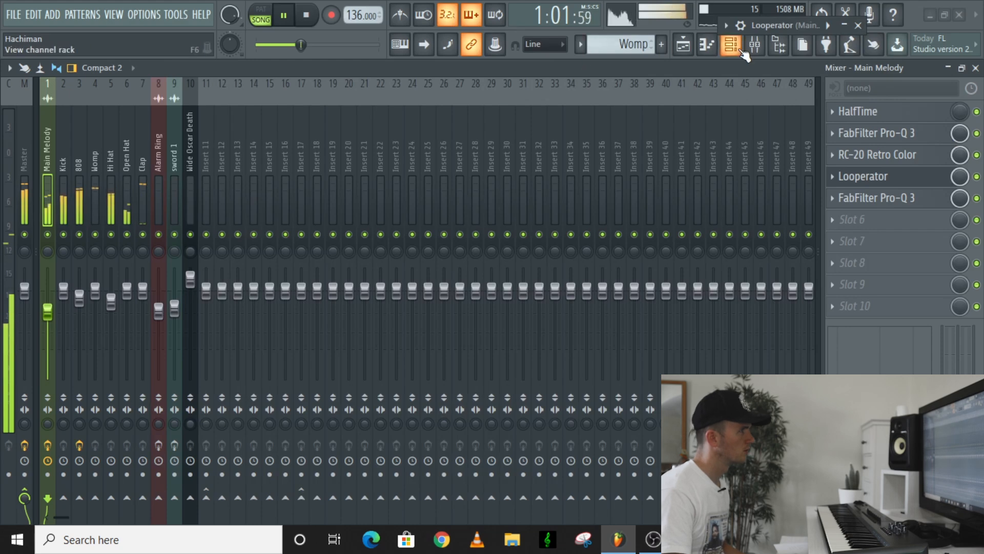
- Create an automation clip for the Looperator mix level on Main Melody and move its playlist track up to Track 2
right_click(959, 176)
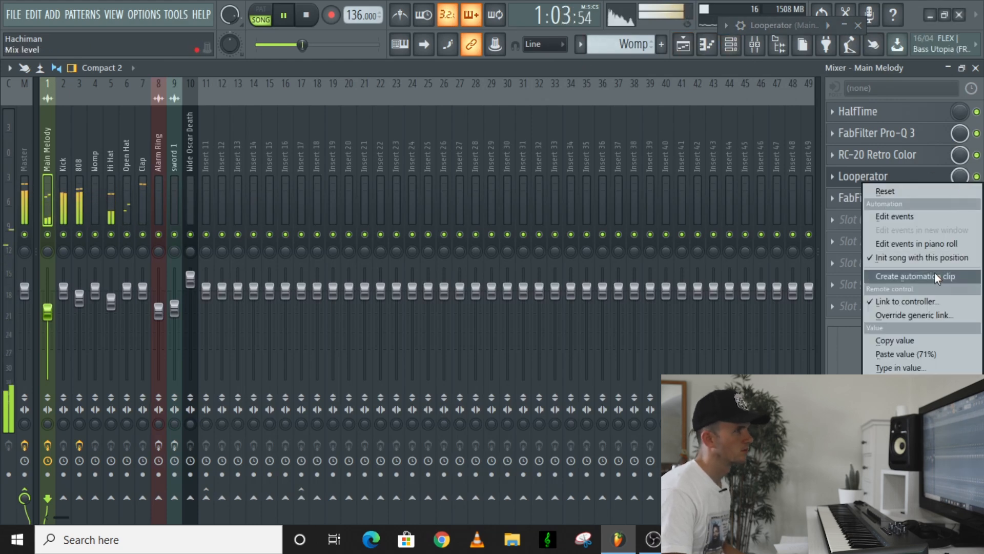
left_click(933, 277)
left_click(683, 45)
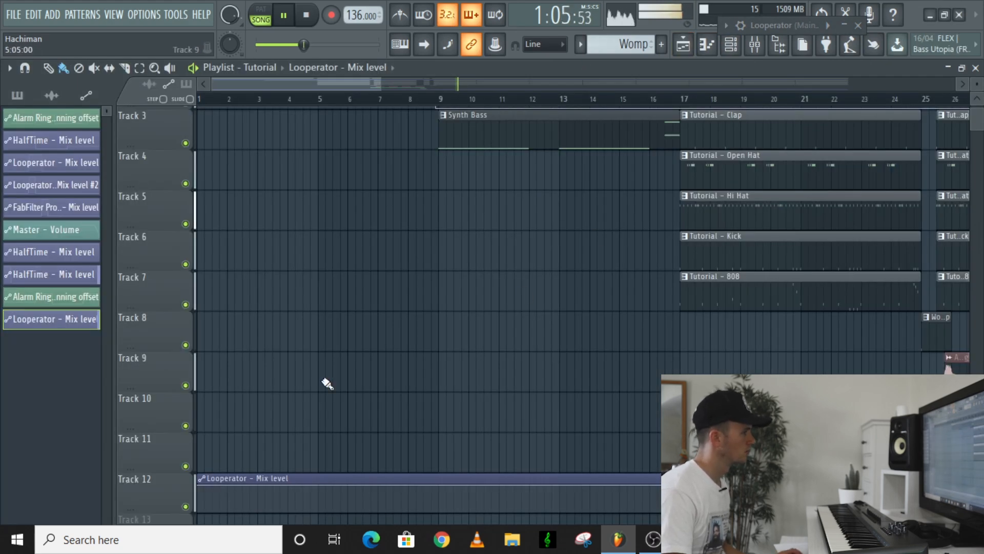
left_click_drag(174, 491, 173, 165)
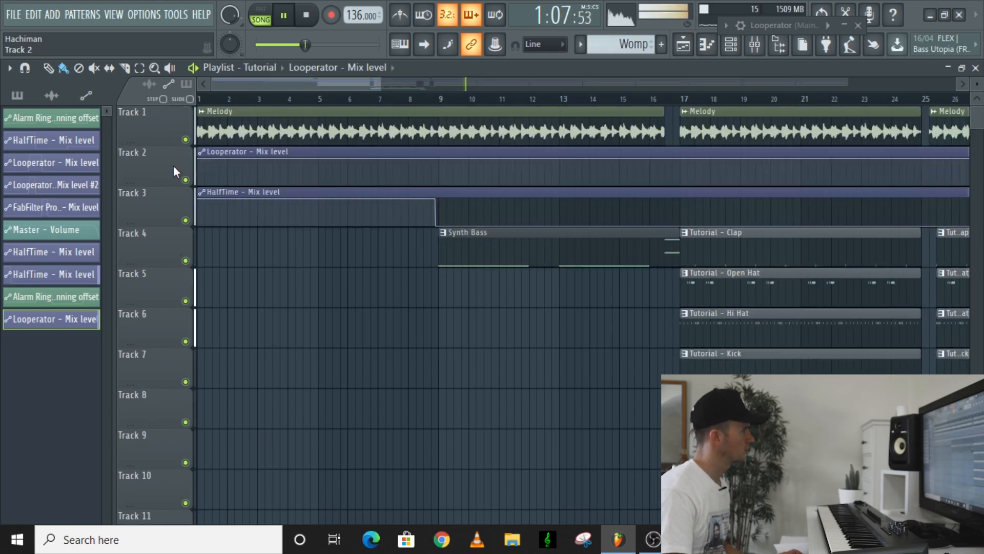
key("space")
- Set the Looperator mix automation to 0% from bar 1, jump it to 100% at bar 33 and play from there
scroll(206, 160, "down", 2)
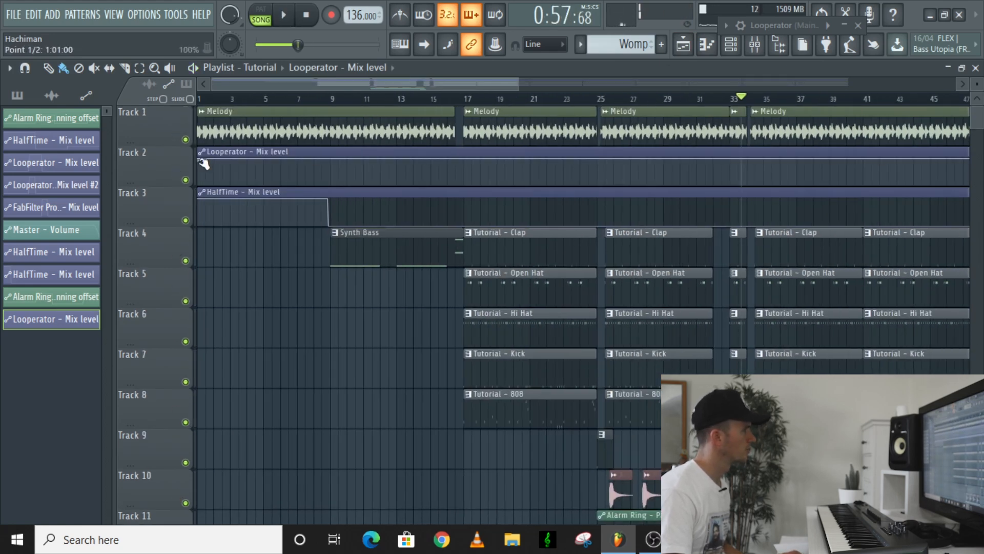
left_click_drag(204, 164, 236, 204)
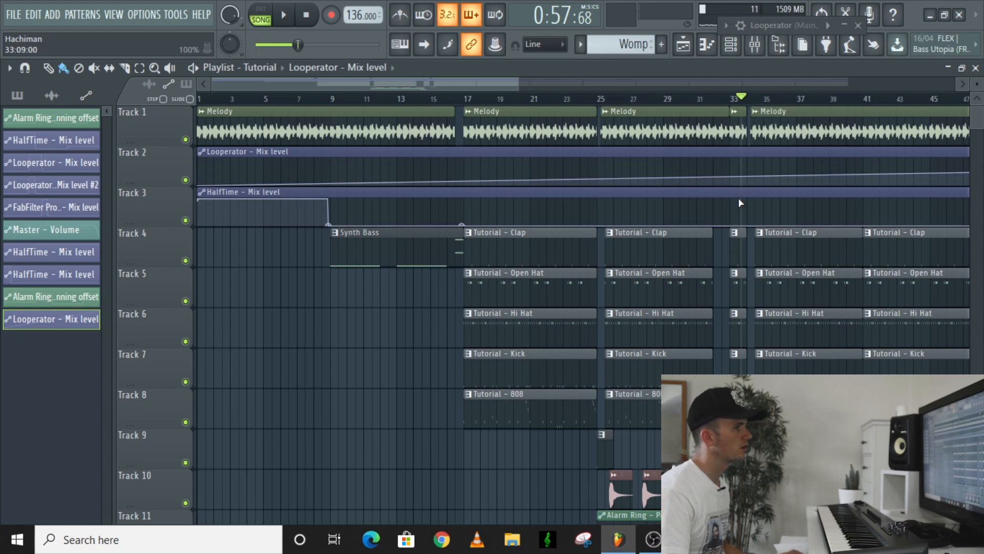
left_click(733, 161)
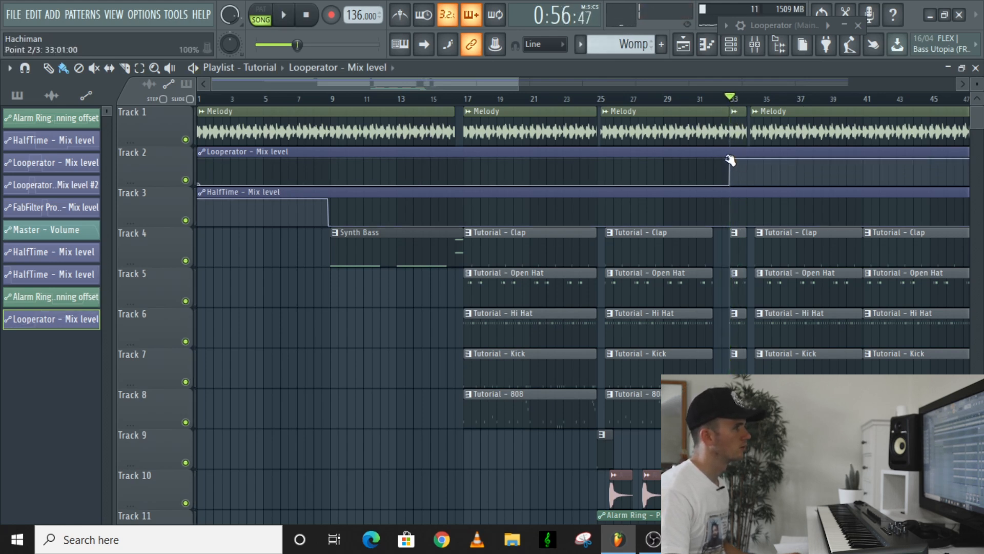
key("space")
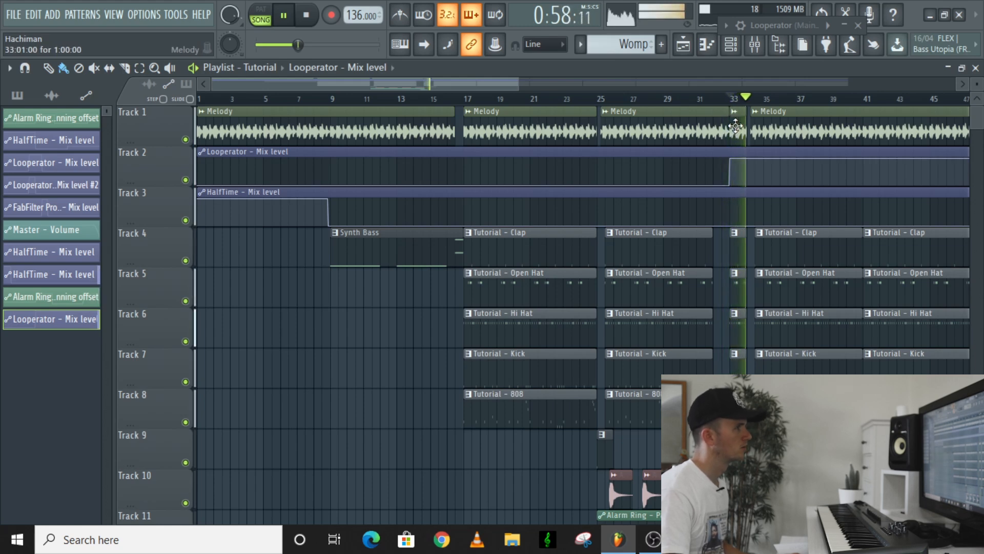
- Drop the Looperator mix automation to 0% at bar 41 and keep it at 0% through its end point at bar 97
scroll(738, 157, "down", 4)
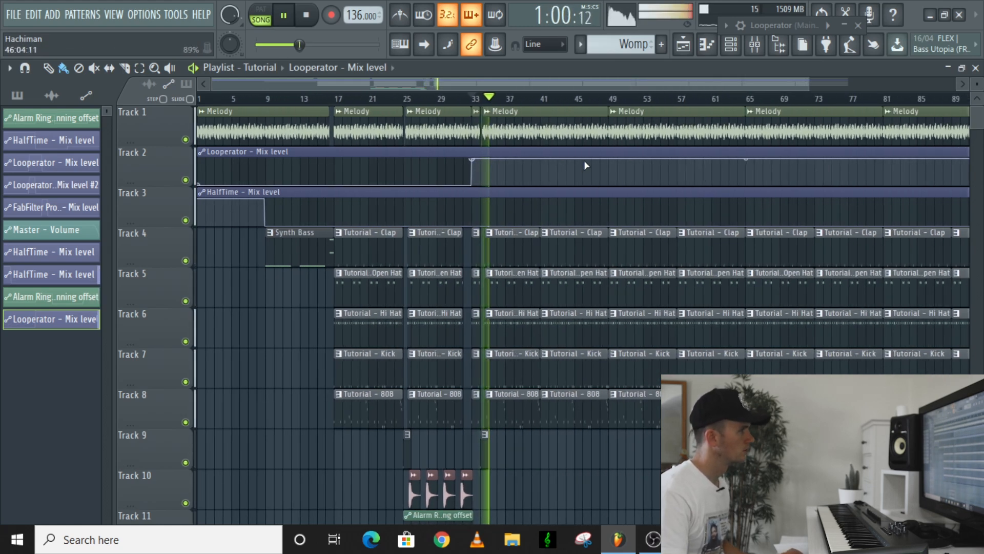
left_click_drag(539, 160, 542, 191)
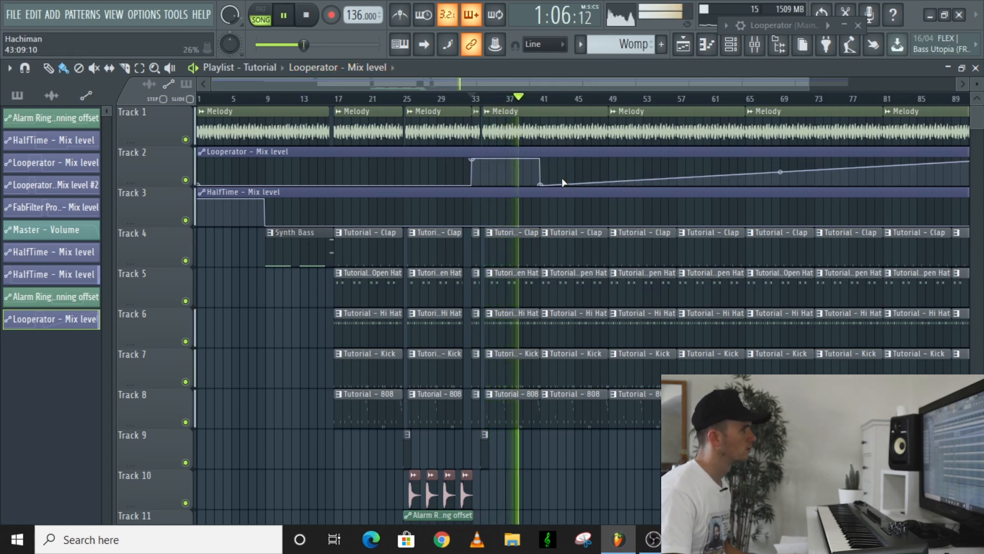
scroll(807, 153, "down", 1)
scroll(807, 154, "down", 2)
left_click_drag(859, 160, 859, 194)
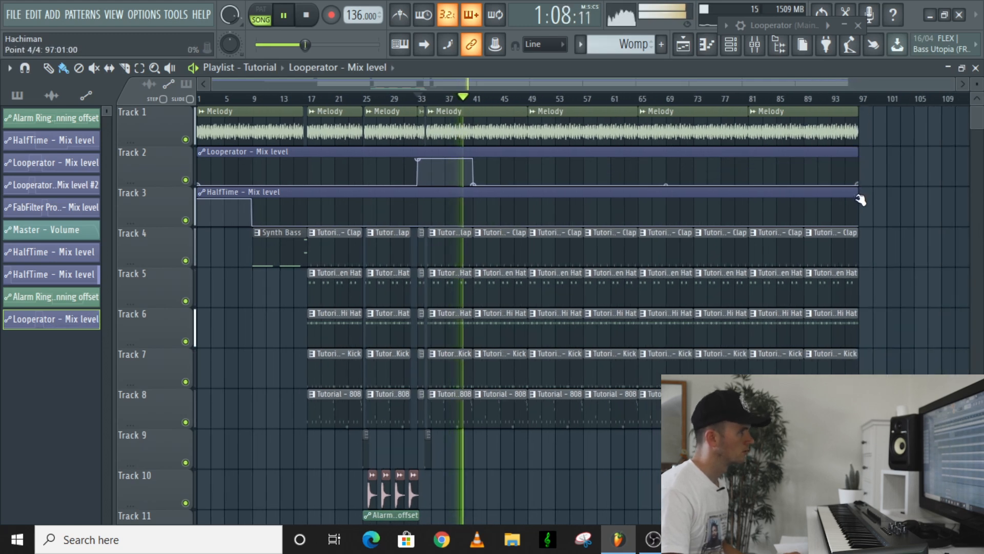
scroll(476, 226, "up", 6)
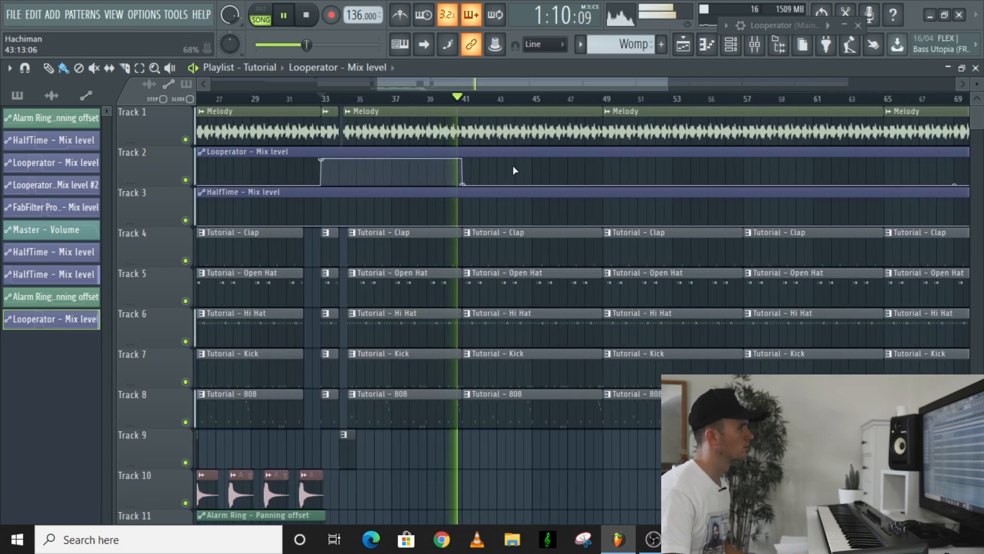
key("space")
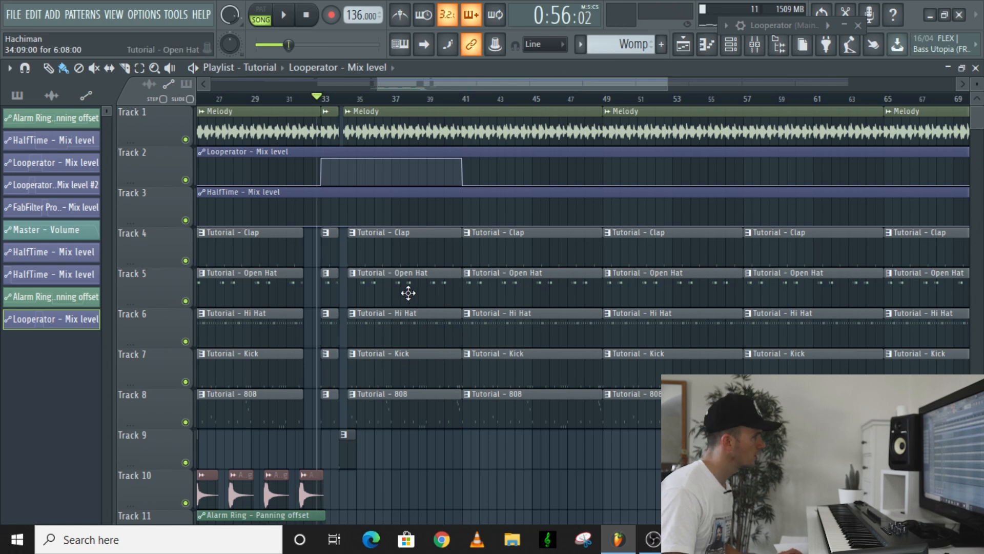
- Delete the Open Hat clip on Track 5 between bars 34 and 41 and replay the section from bar 33
scroll(410, 292, "down", 4)
key("space")
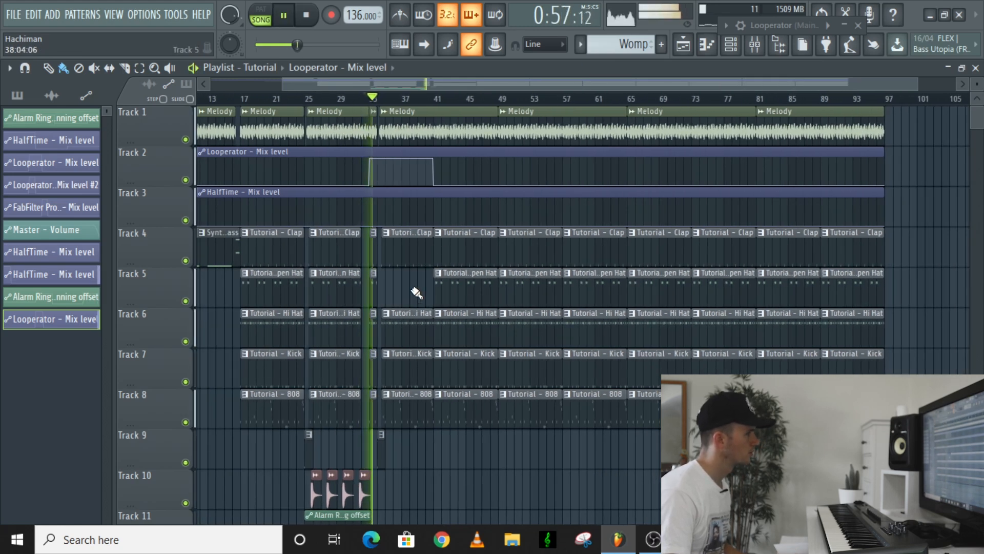
scroll(417, 292, "down", 2)
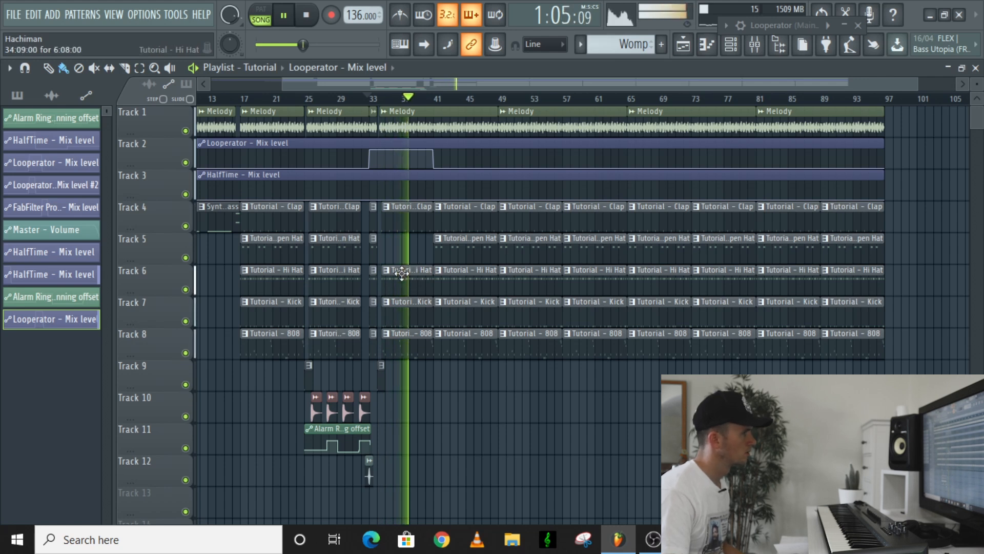
- Delete the Clap, Open Hat, Hi Hat, Kick and 808 clips on Tracks 4 to 8 between bars 41 and 49
right_click(467, 224)
right_click(469, 245)
right_click(473, 277)
right_click(477, 309)
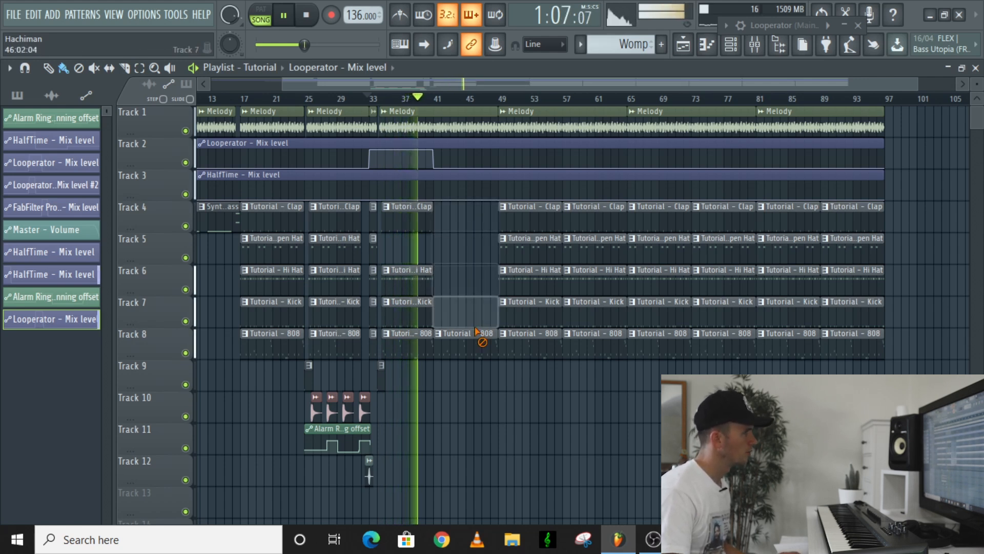
right_click(481, 339)
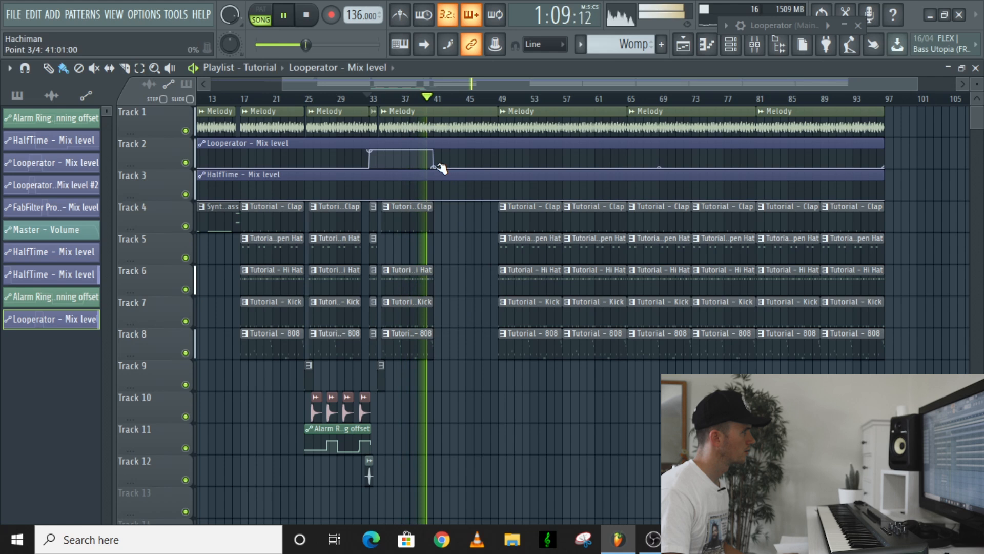
key("space")
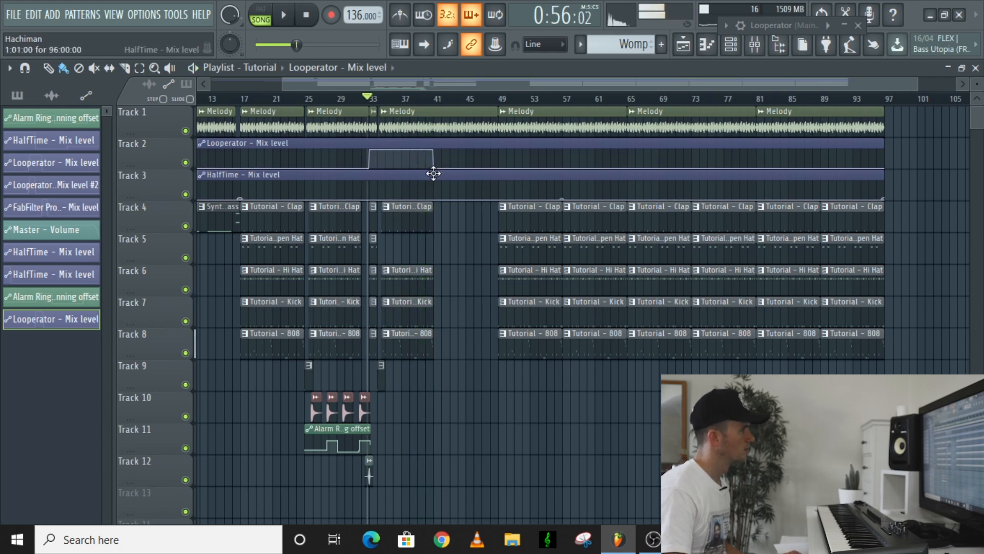
- Extend the Looperator mix automation's raised section to bar 49 and raise the HalfTime mix automation from bar 49 to 57
left_click_drag(433, 168, 504, 185)
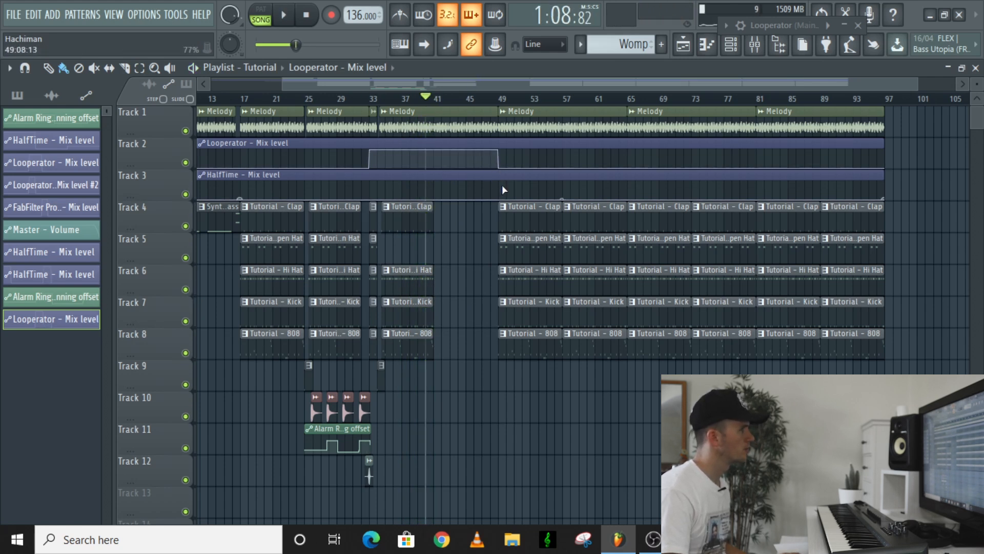
right_click(499, 185)
left_click_drag(569, 191, 572, 215)
- Add a copy of the Synth Bass clip on Track 4 from bar 41 to 49 and start playback
scroll(472, 220, "down", 2)
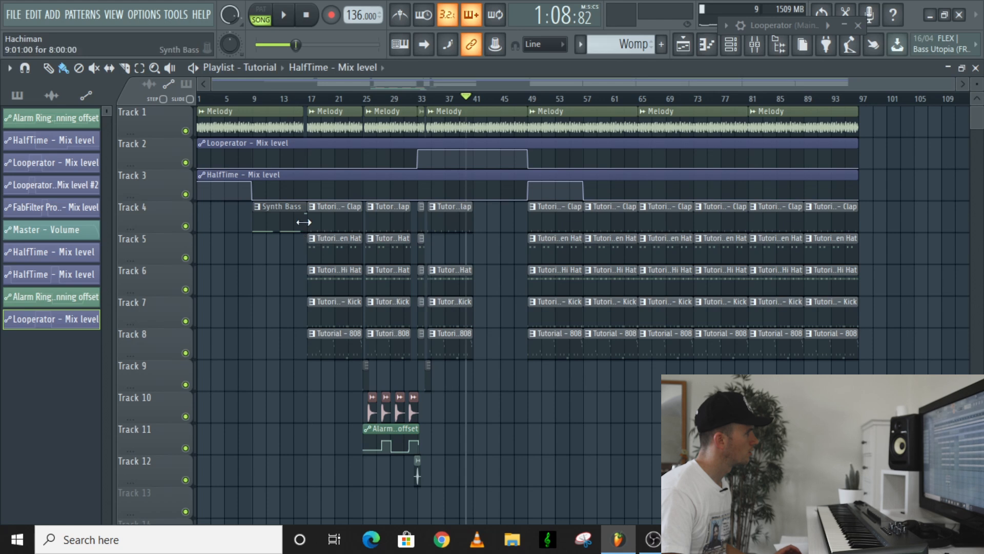
key("space")
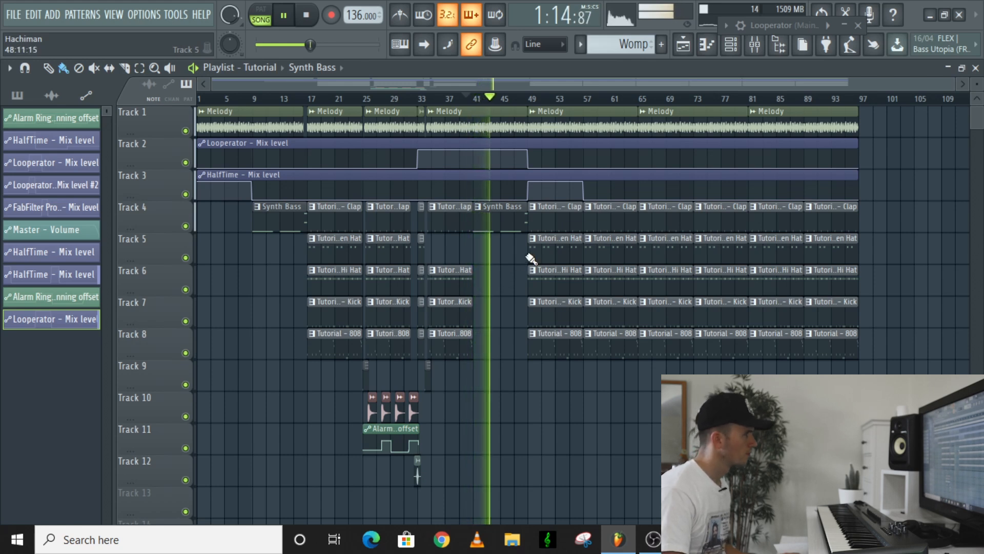
- Slice the melody on Track 1 during bar 48, delete the piece before bar 49 and listen through the transition
scroll(541, 217, "up", 4)
scroll(541, 217, "up", 2)
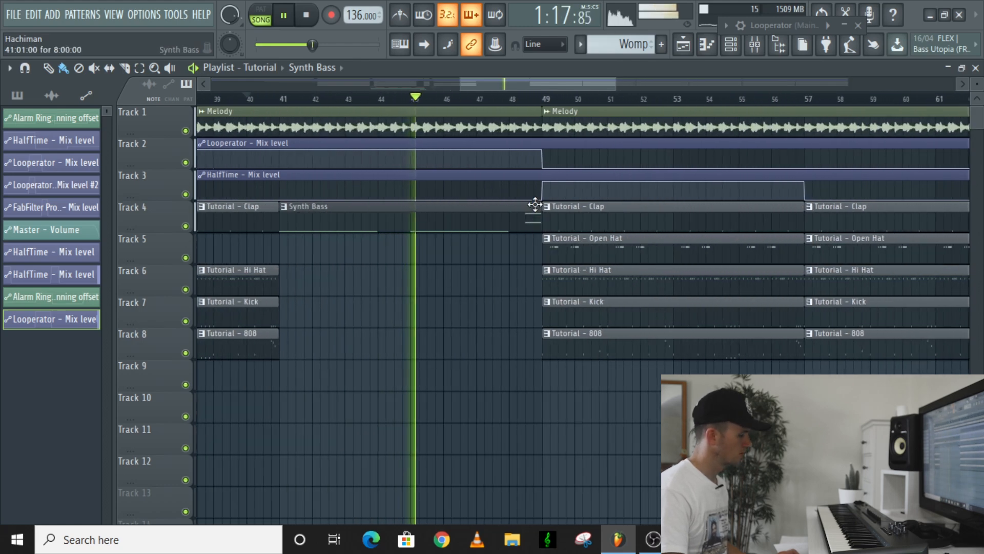
left_click(525, 126)
key("b")
right_click(534, 129)
scroll(528, 241, "down", 3)
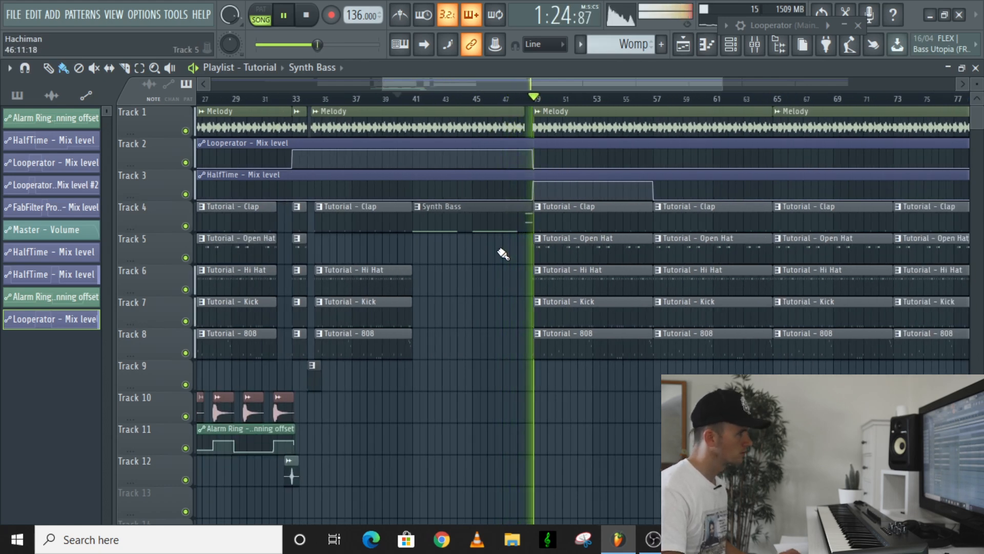
scroll(504, 256, "down", 4)
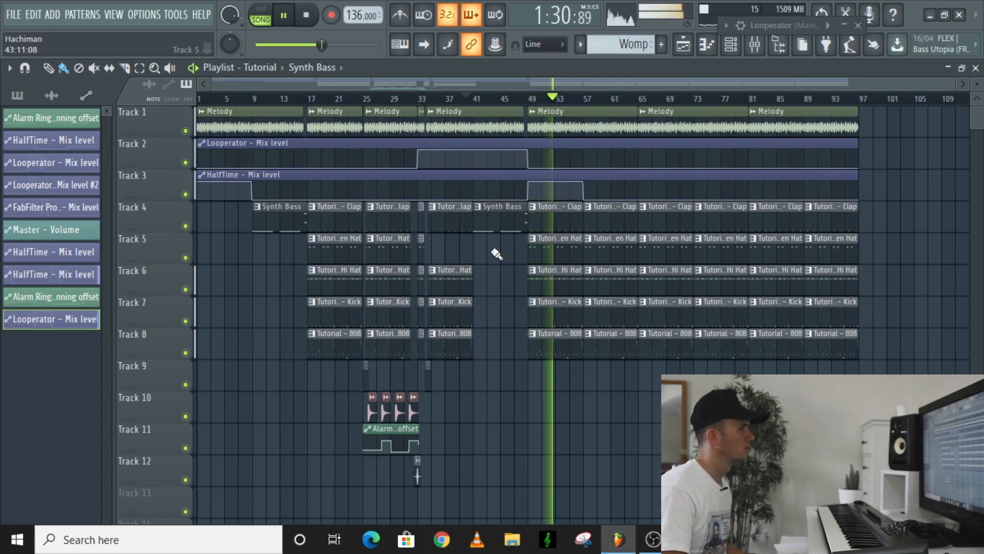
scroll(497, 248, "down", 4)
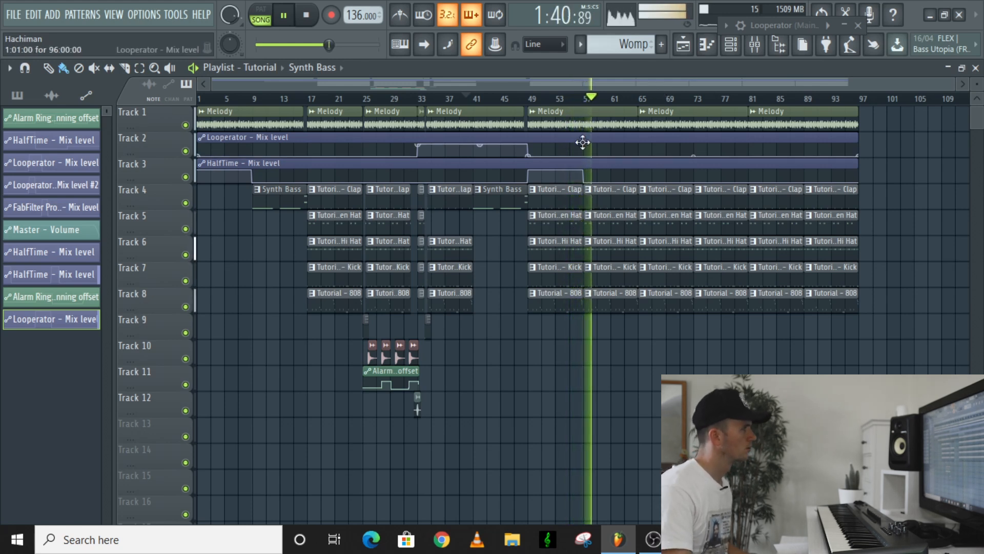
- Switch to the playlist arrangement named Arrangement and play Verse 2 from bar 49 several times to review its effect automation
left_click(466, 97)
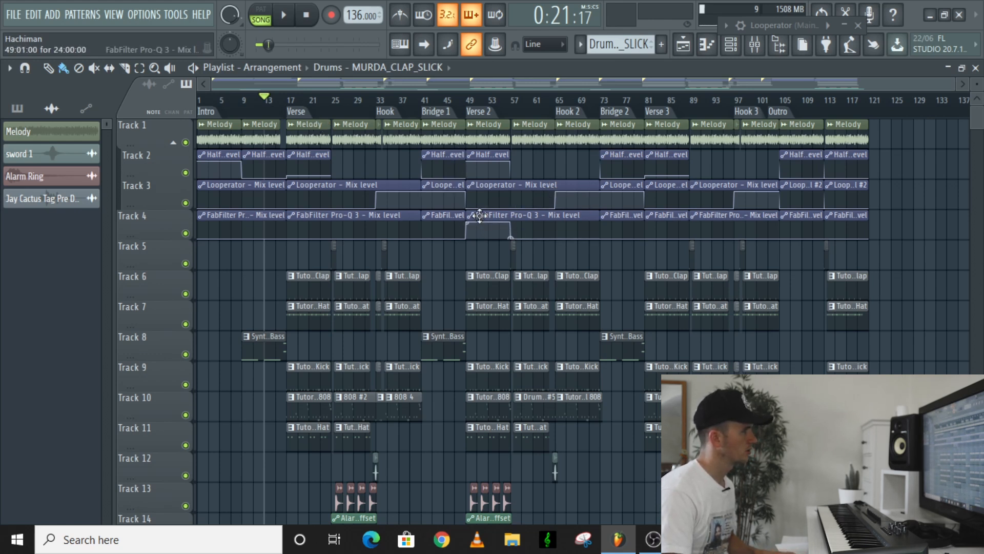
left_click(467, 99)
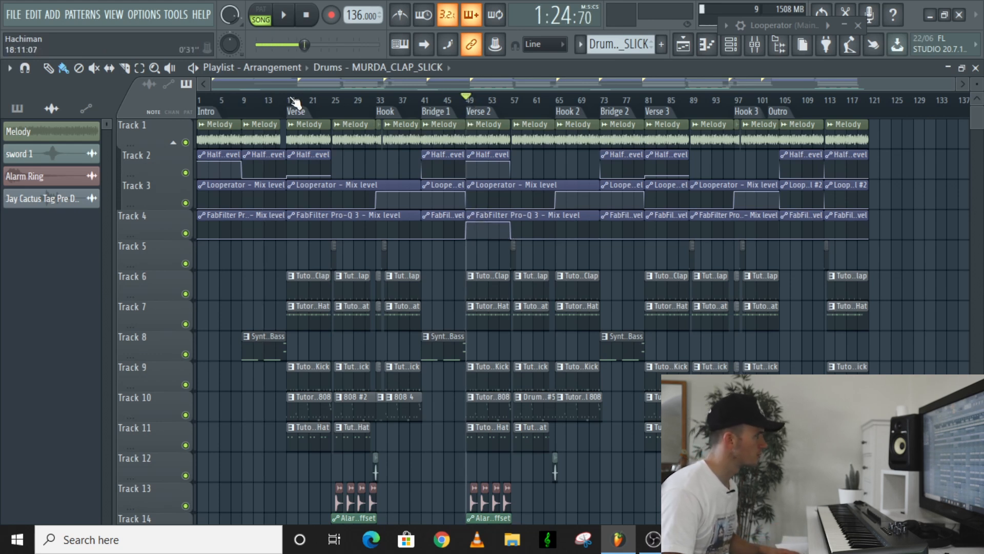
key("space")
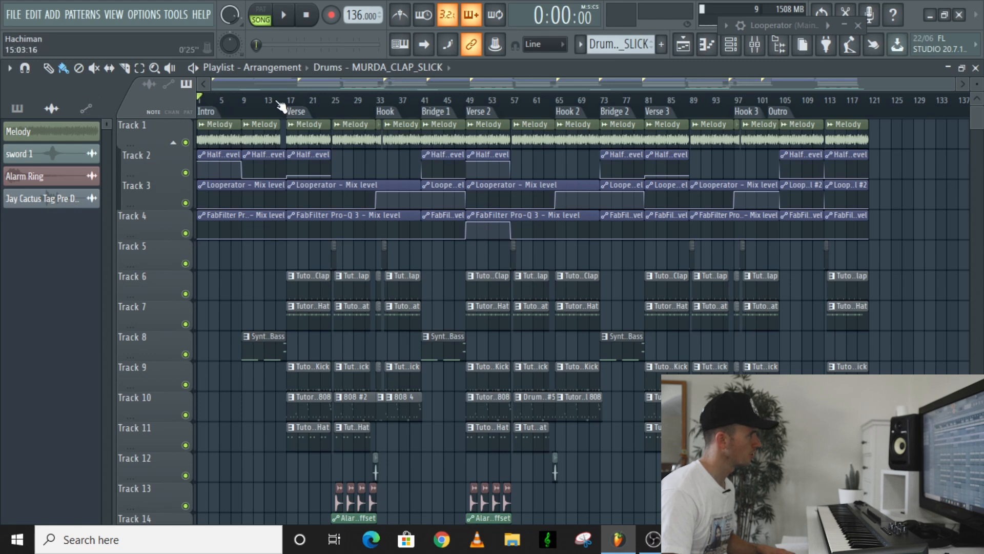
left_click(468, 99)
key("space")
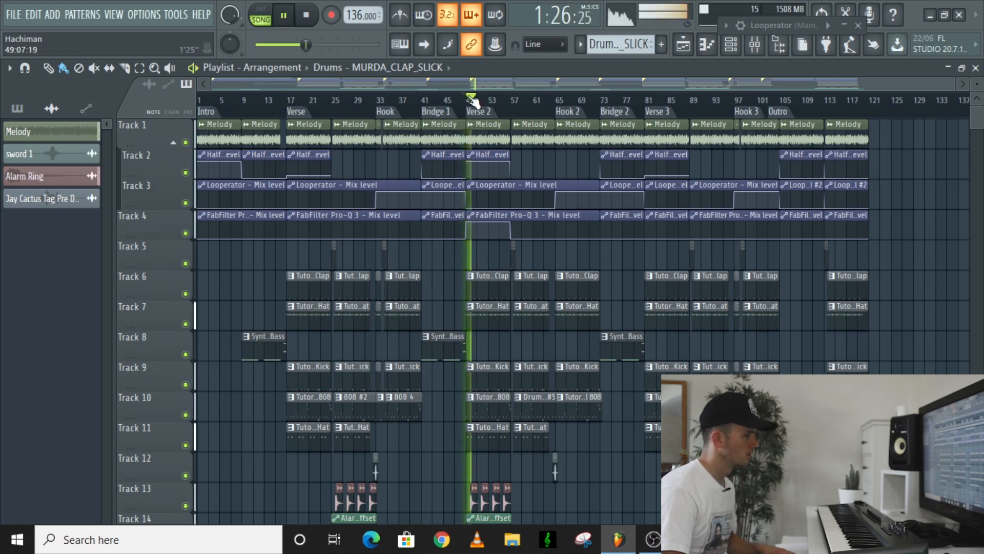
key("space")
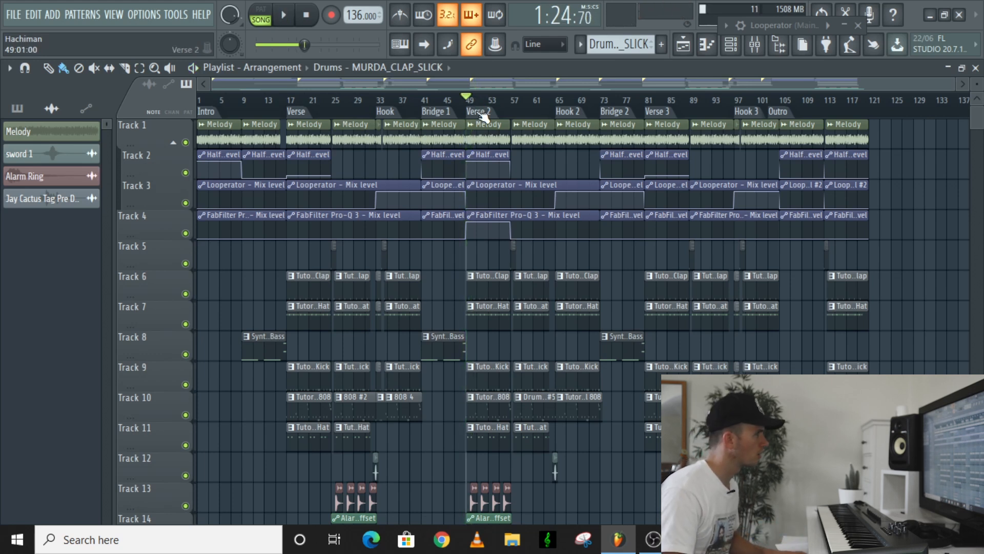
key("space")
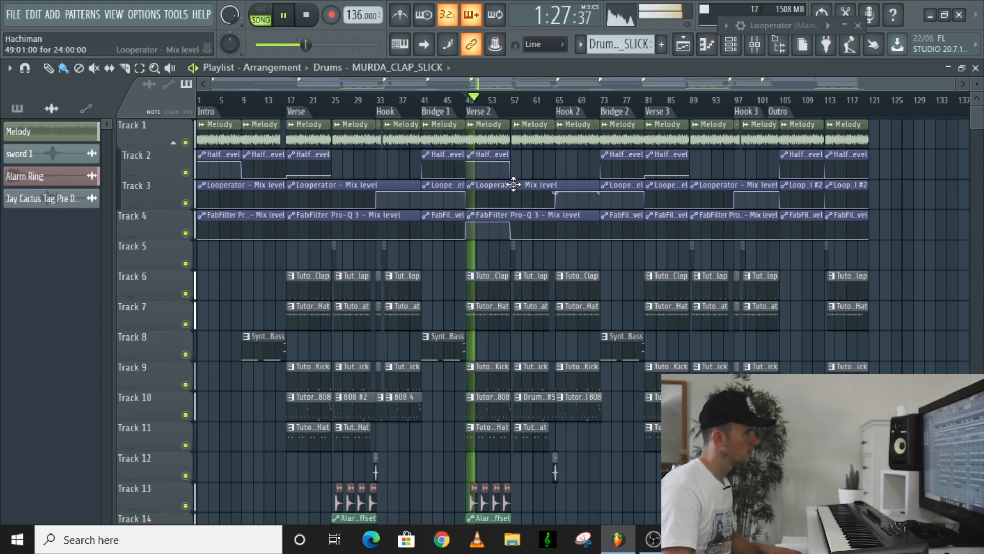
key("space")
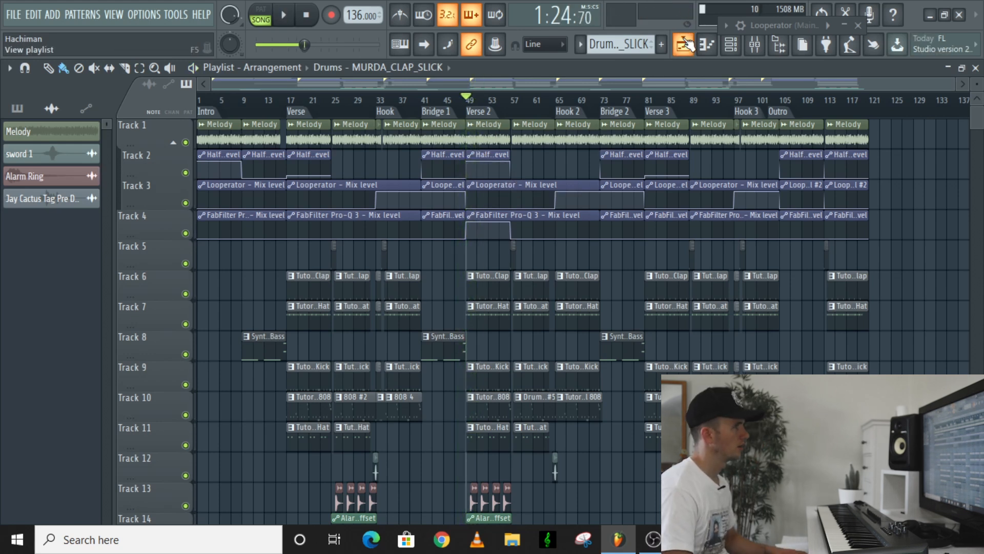
- Open the Fruity soft clipper on the Master mixer track and check its level meters while playing Verse 2 from the playlist
left_click(731, 44)
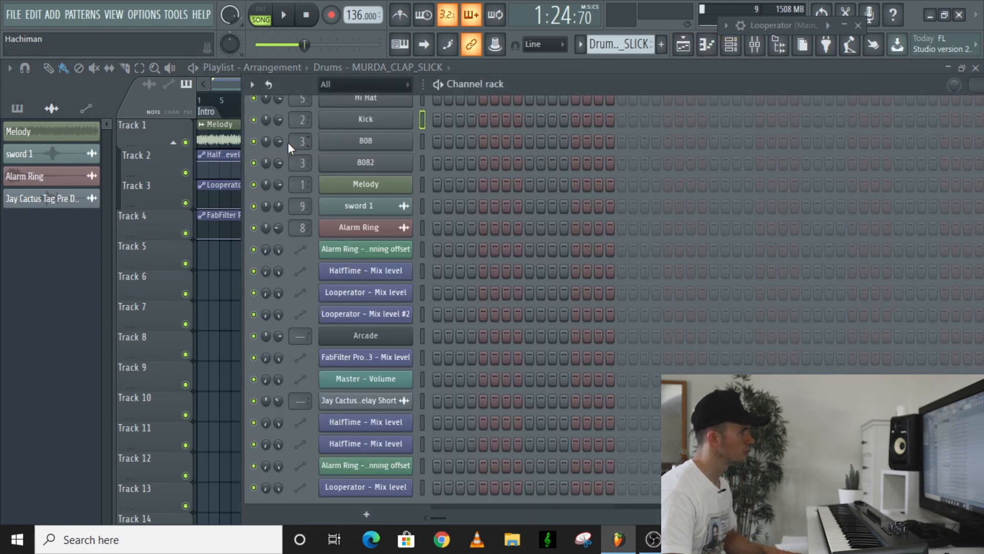
left_click(740, 49)
left_click(754, 44)
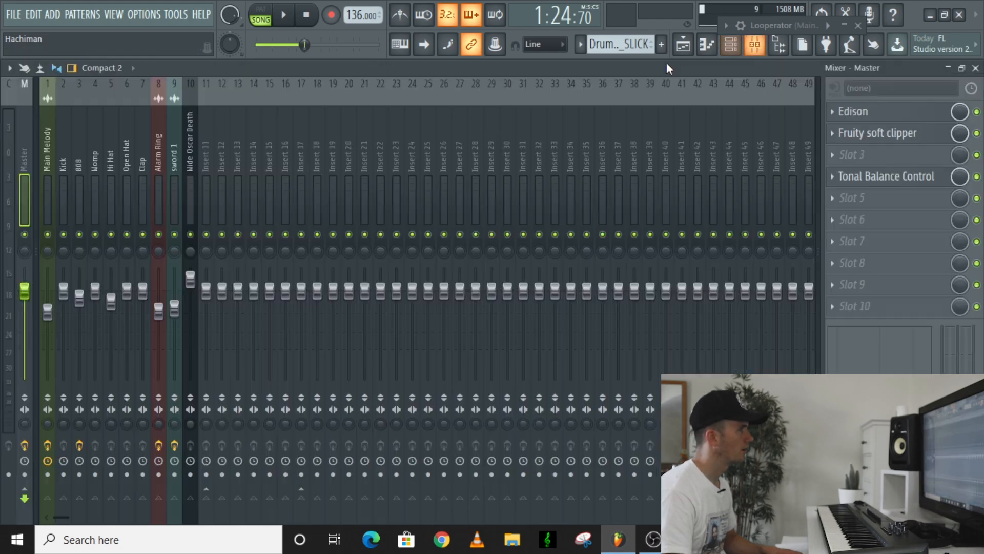
left_click(900, 137)
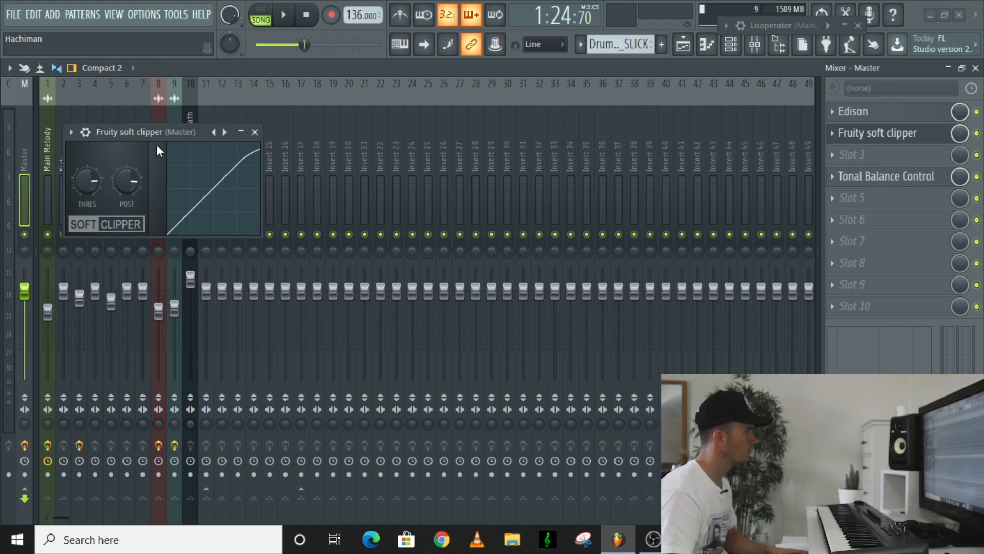
left_click(685, 46)
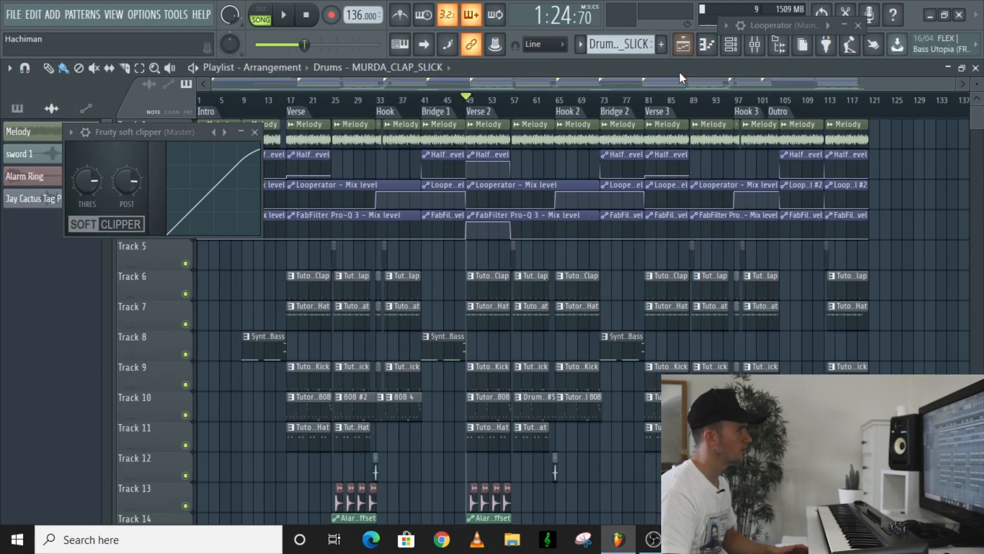
key("space")
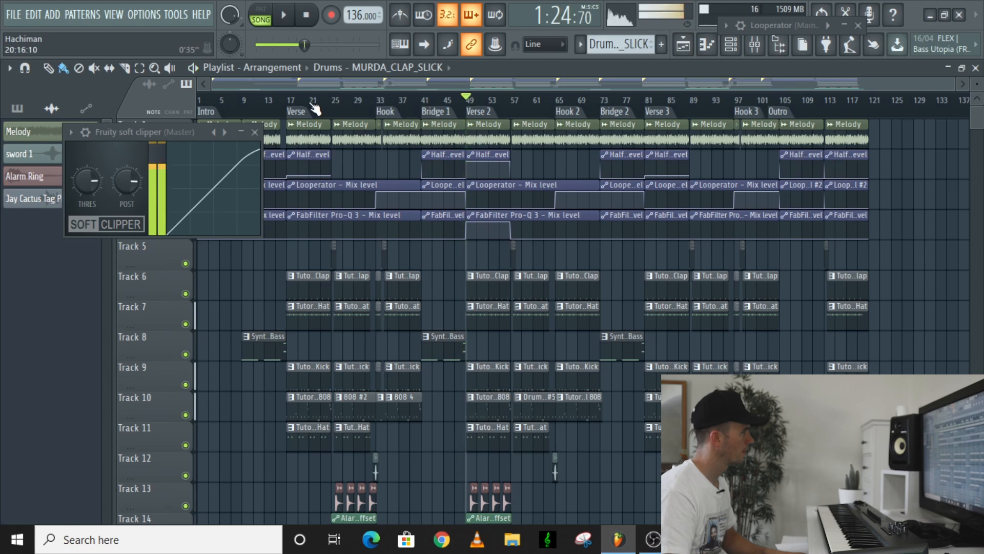
- Close the soft clipper and listen to the full arrangement from the Intro through Verse 2, stopping after bar 57
key("Home")
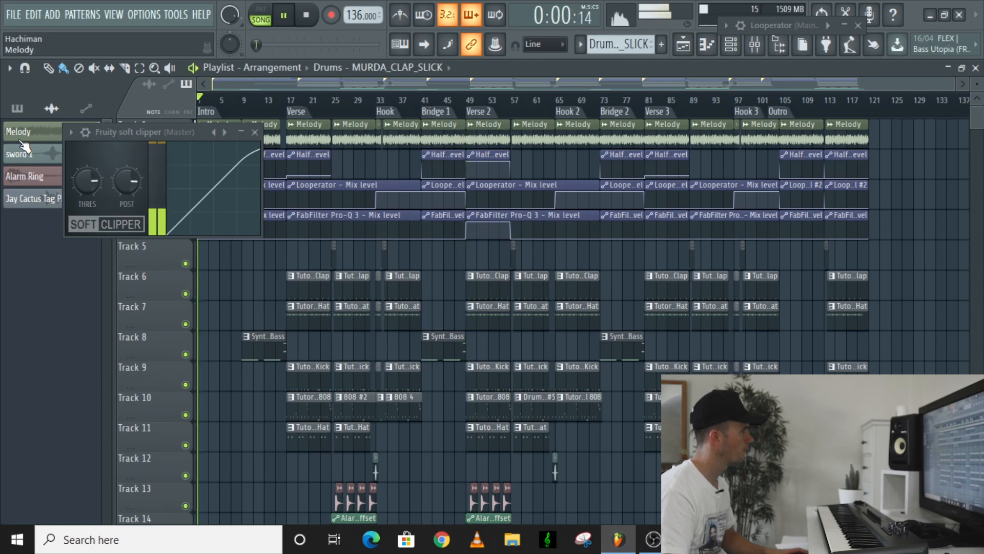
left_click(255, 132)
left_click(682, 45)
scroll(410, 226, "down", 3)
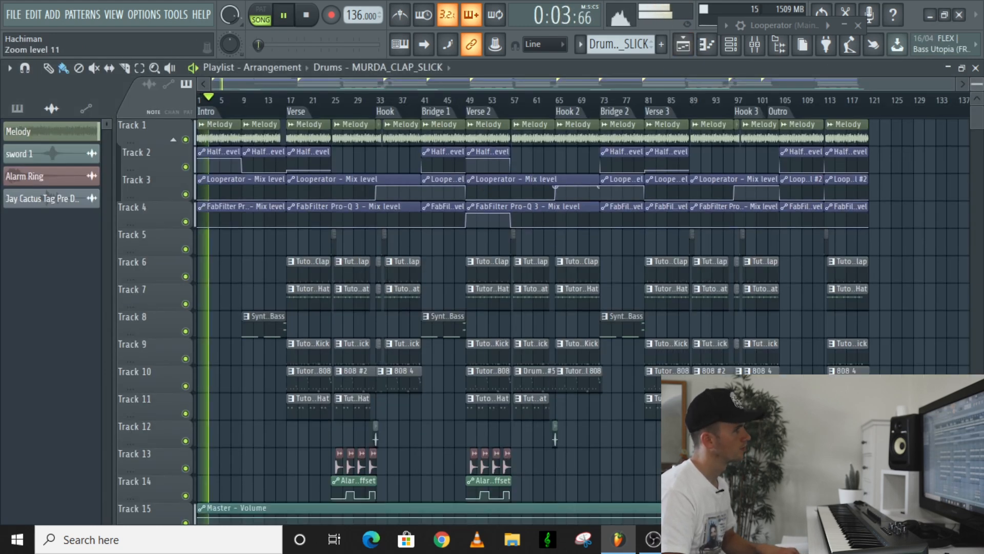
scroll(410, 225, "up", 2)
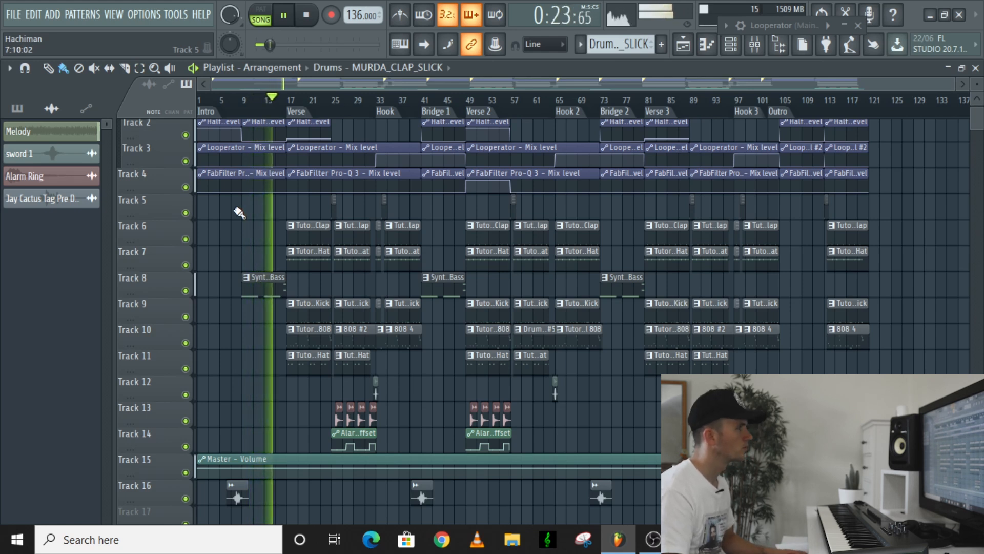
scroll(239, 210, "up", 1)
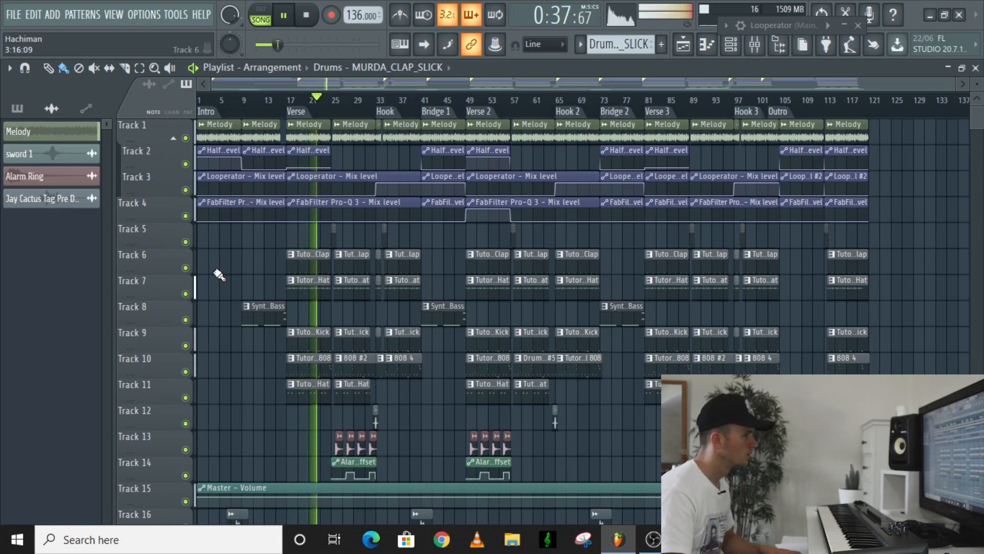
scroll(345, 264, "up", 4)
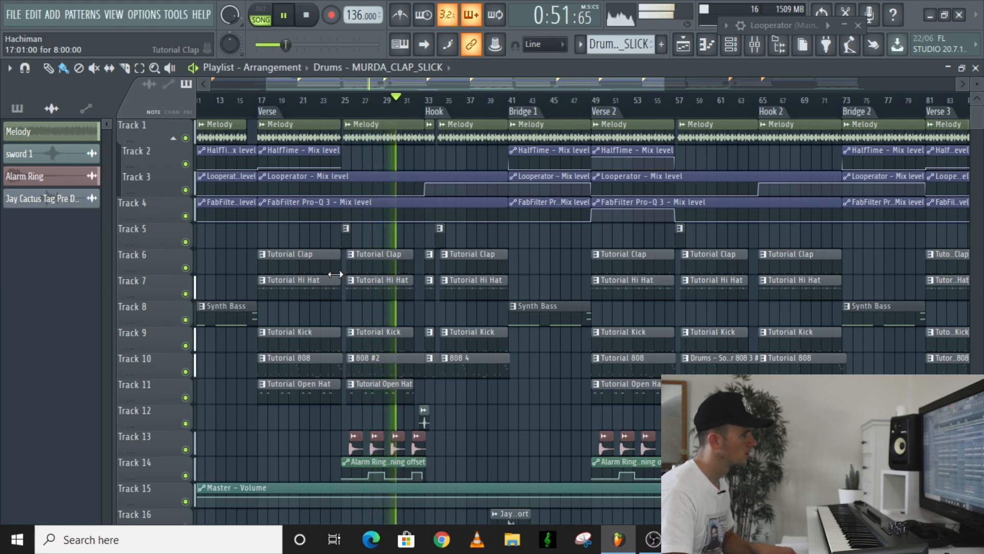
scroll(336, 274, "down", 2)
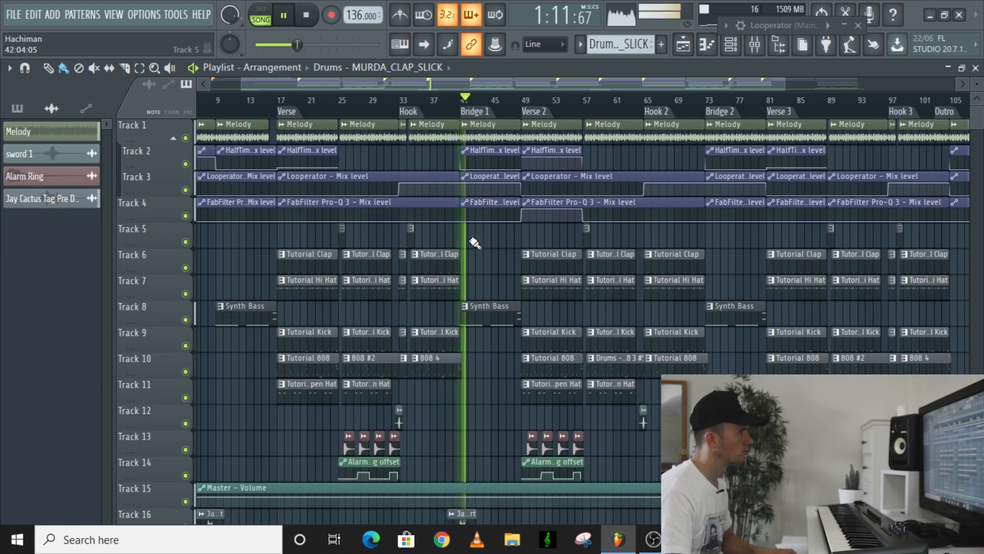
scroll(473, 243, "down", 2)
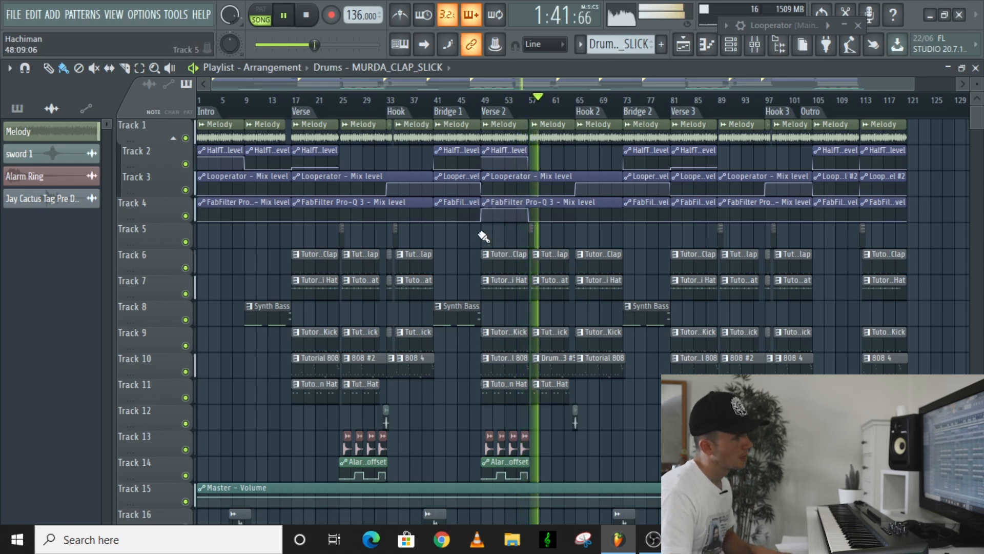
key("space")
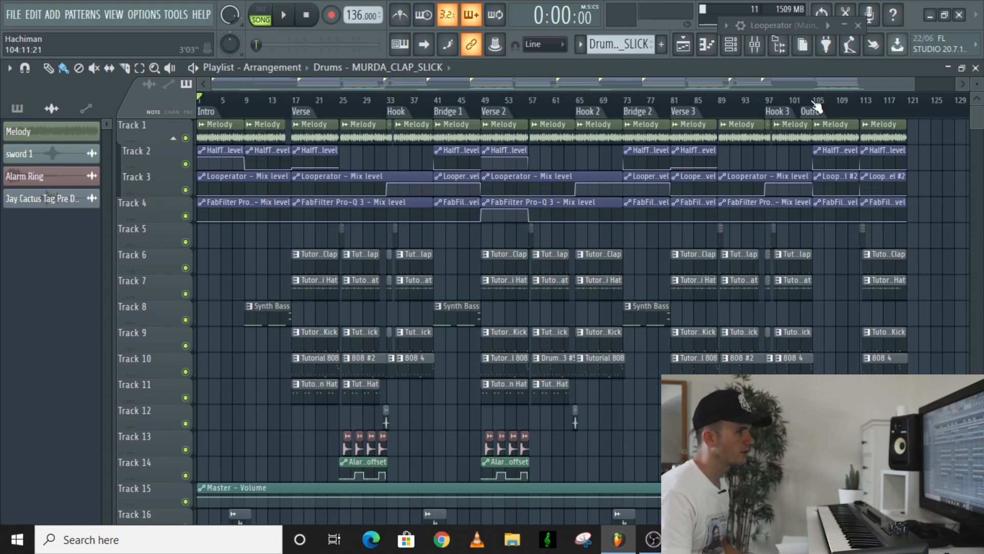
- Play the Outro from about bar 105, skip ahead to about bar 111 to hear its ending, and stop playback
key("space")
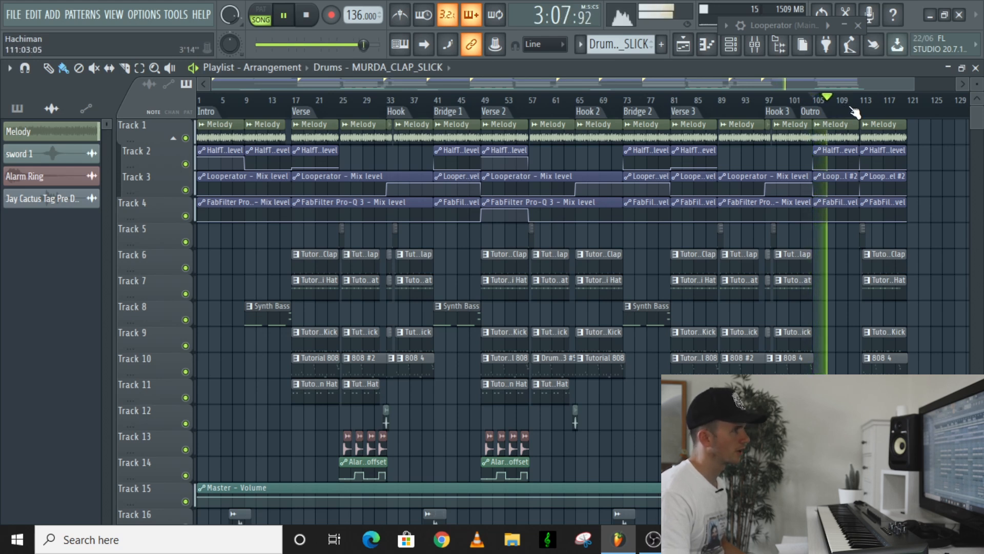
left_click(849, 108)
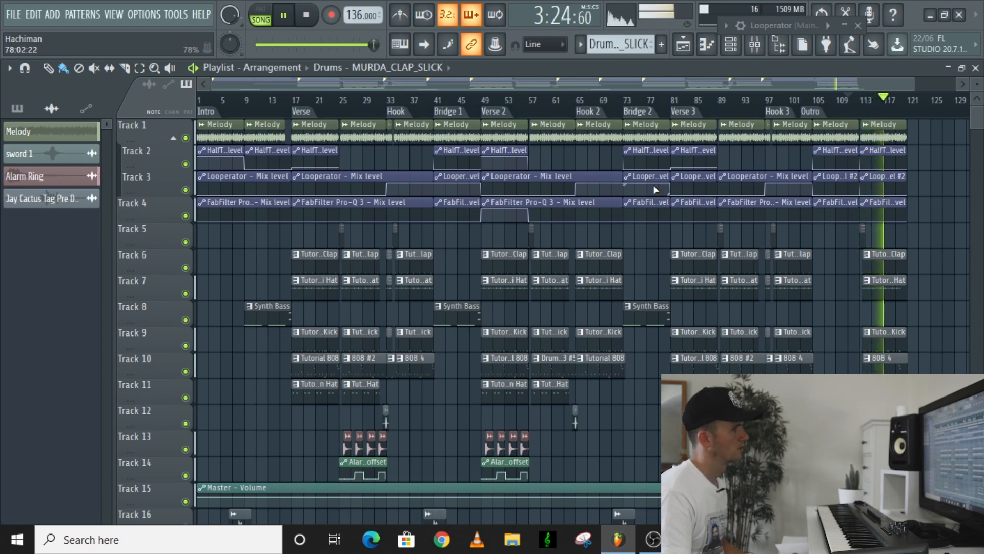
key("space")
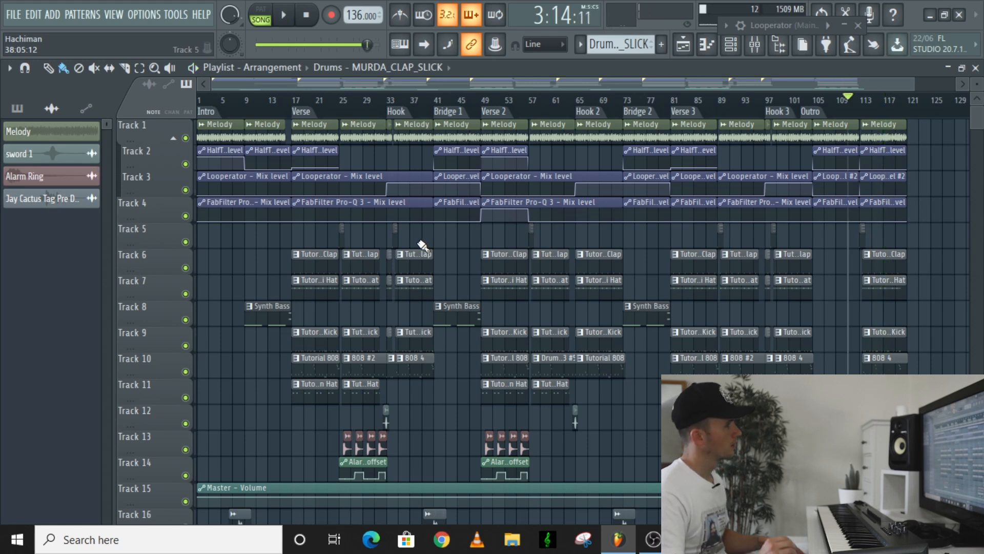